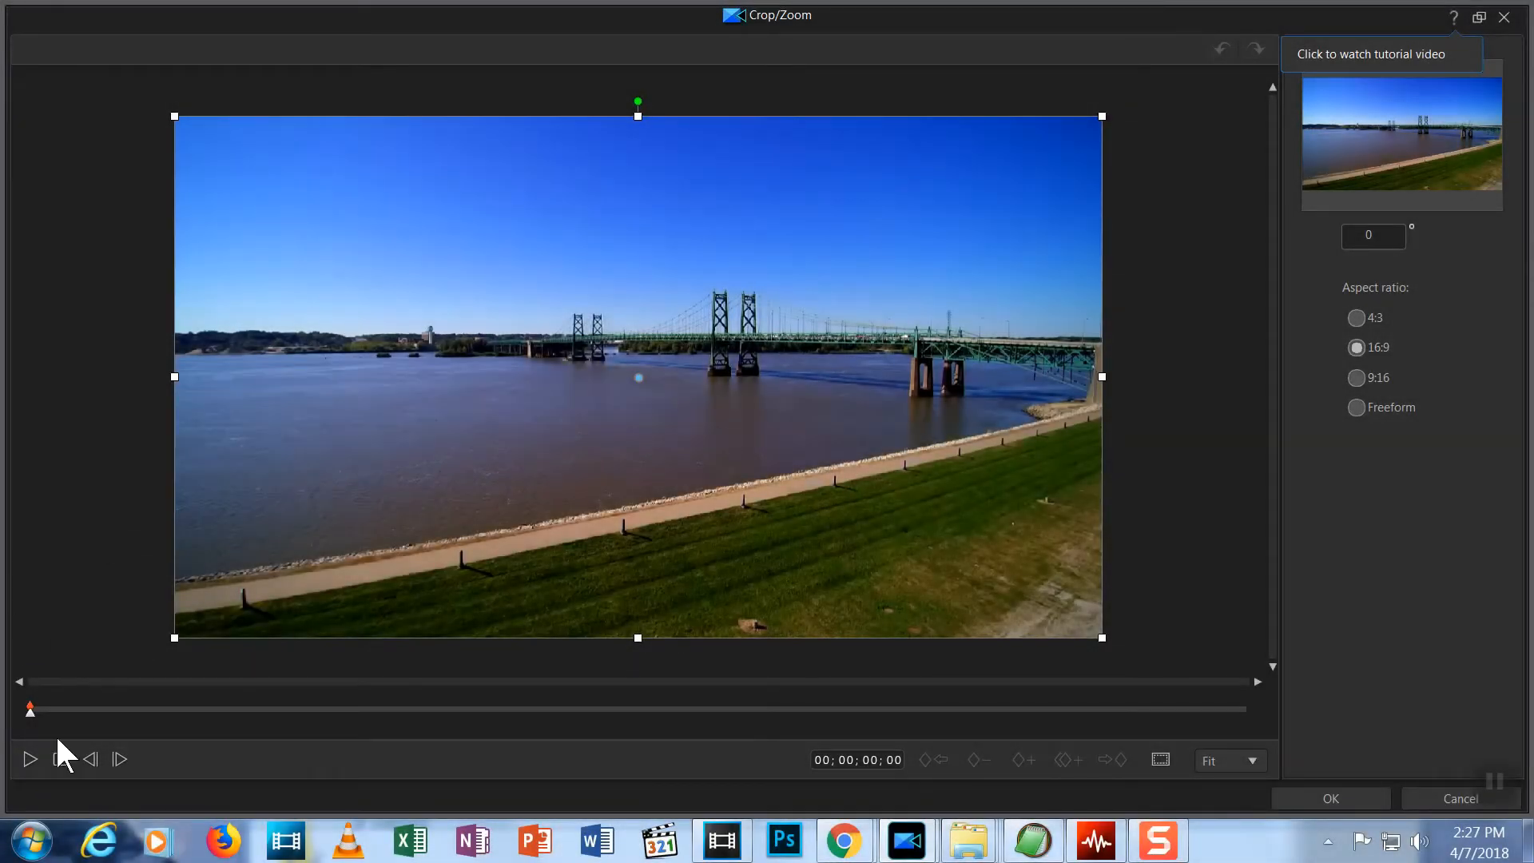
Play the bridge clip to about 06;19 and add a crop/zoom keyframe there.
left_click(30, 758)
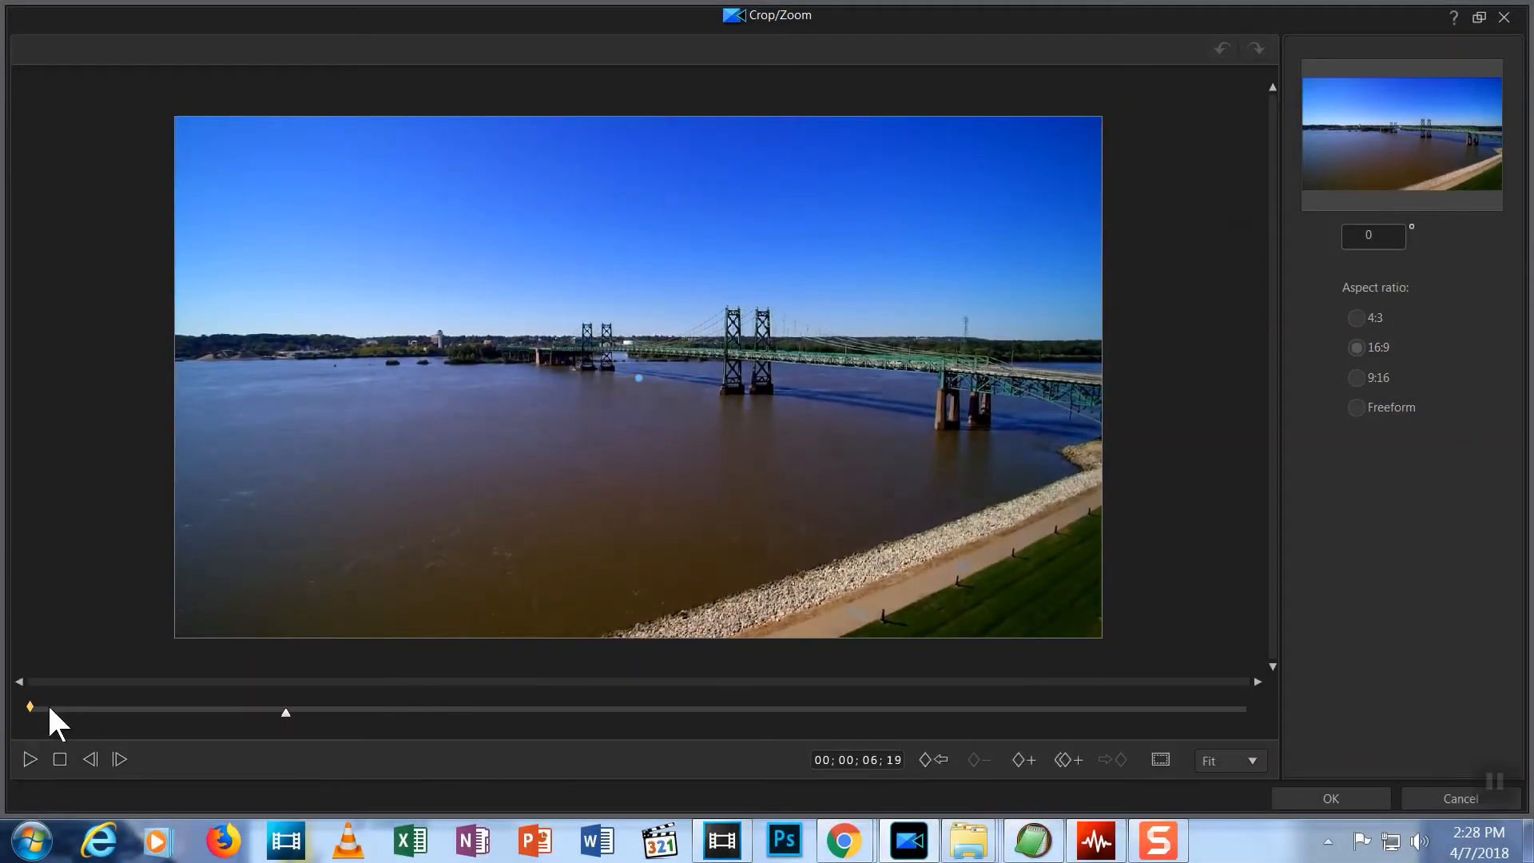
left_click(1022, 760)
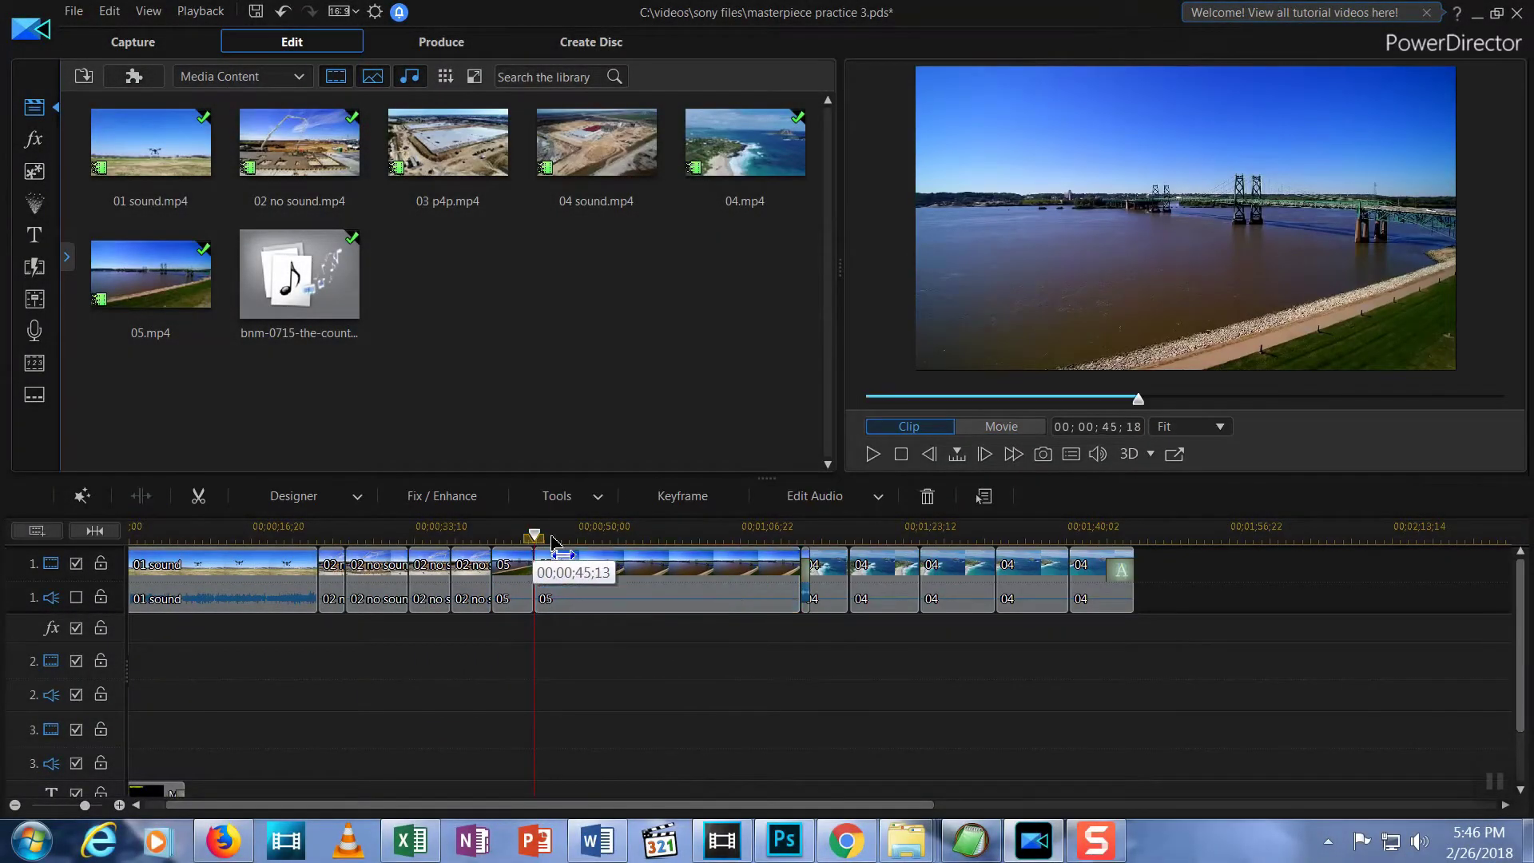
Split clip 05 twice, move a piece earlier, and remove a 04 piece filling the gap.
left_click(743, 534)
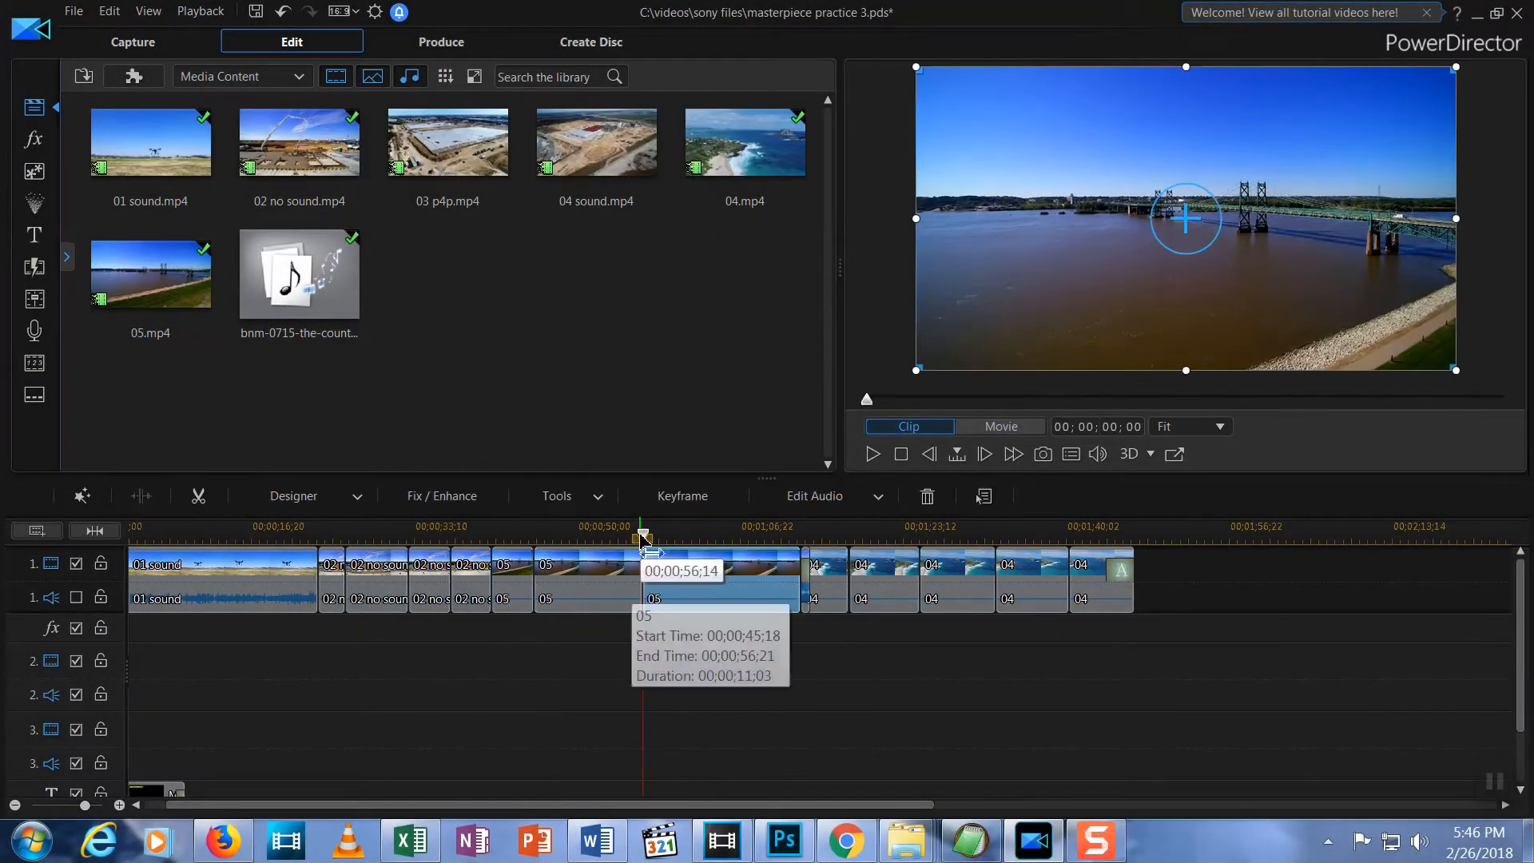
left_click(140, 495)
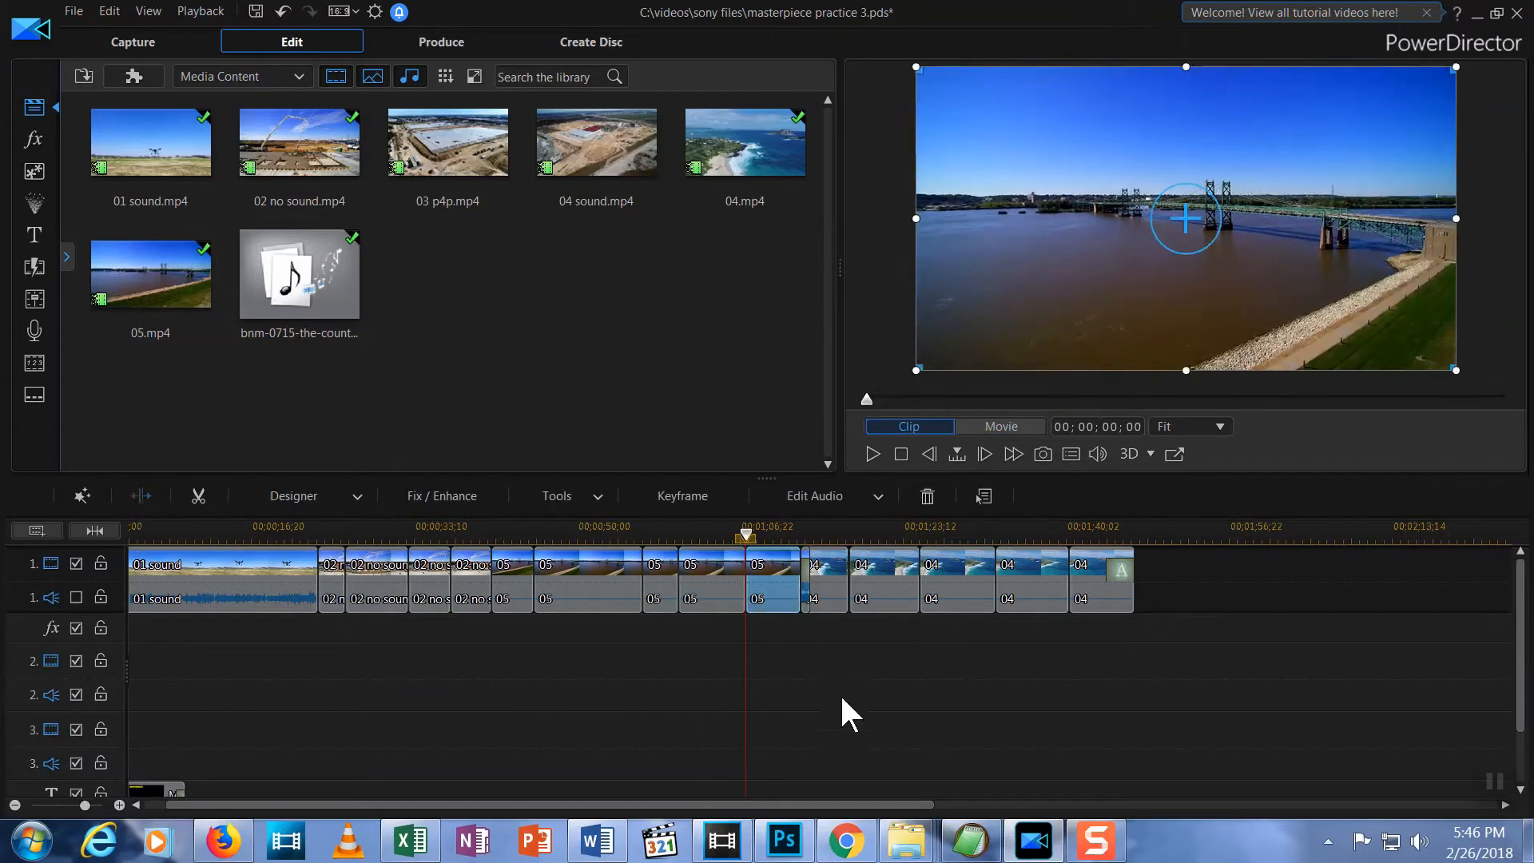
left_click_drag(757, 605, 595, 604)
right_click(755, 599)
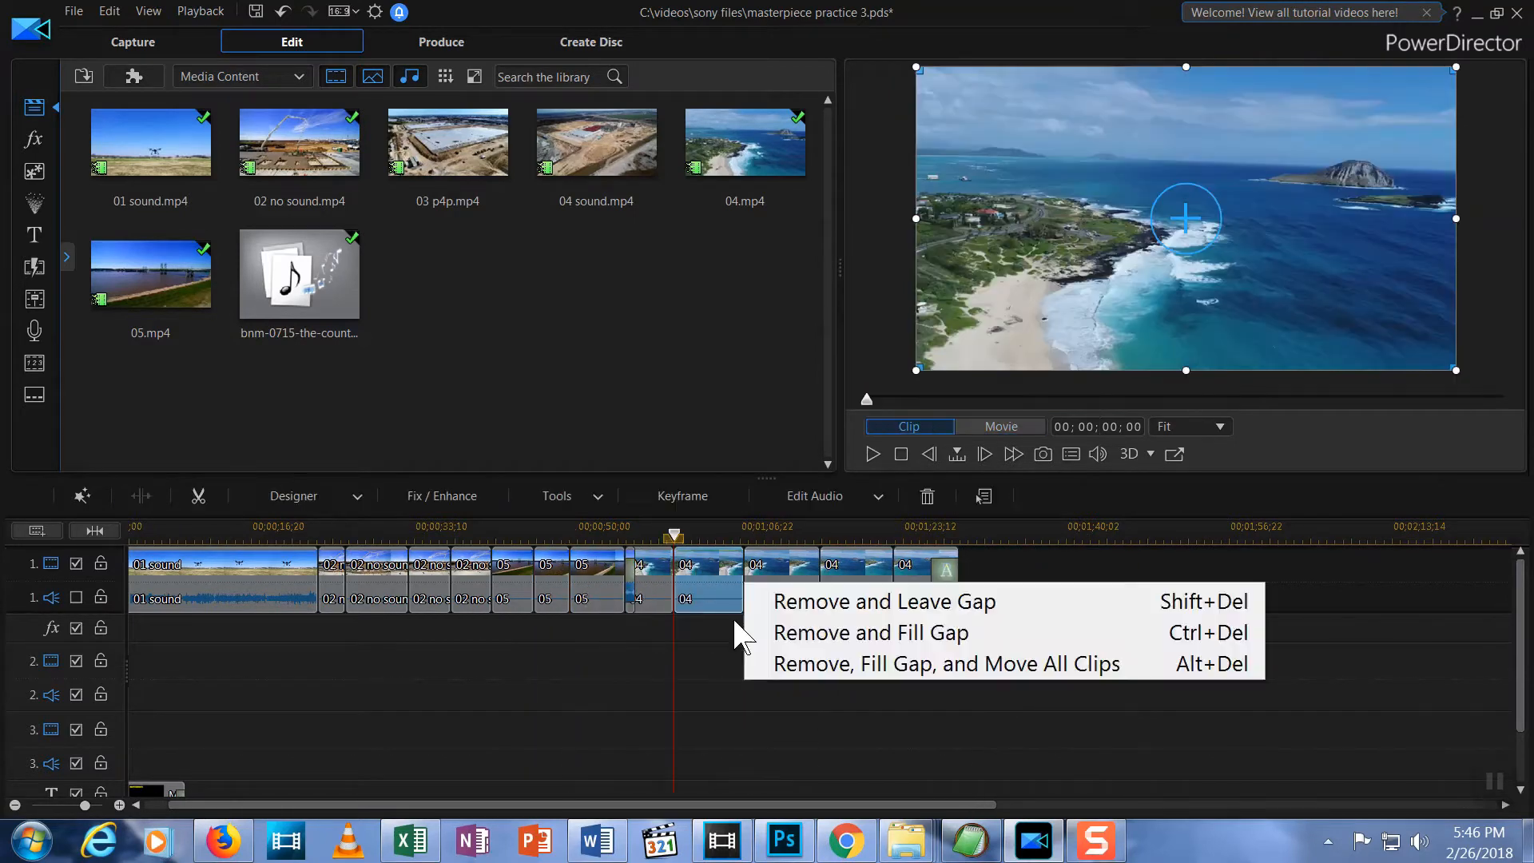
left_click(899, 631)
Split 01 sound at two cut points and delete the unwanted pieces.
left_click(168, 599)
left_click(140, 495)
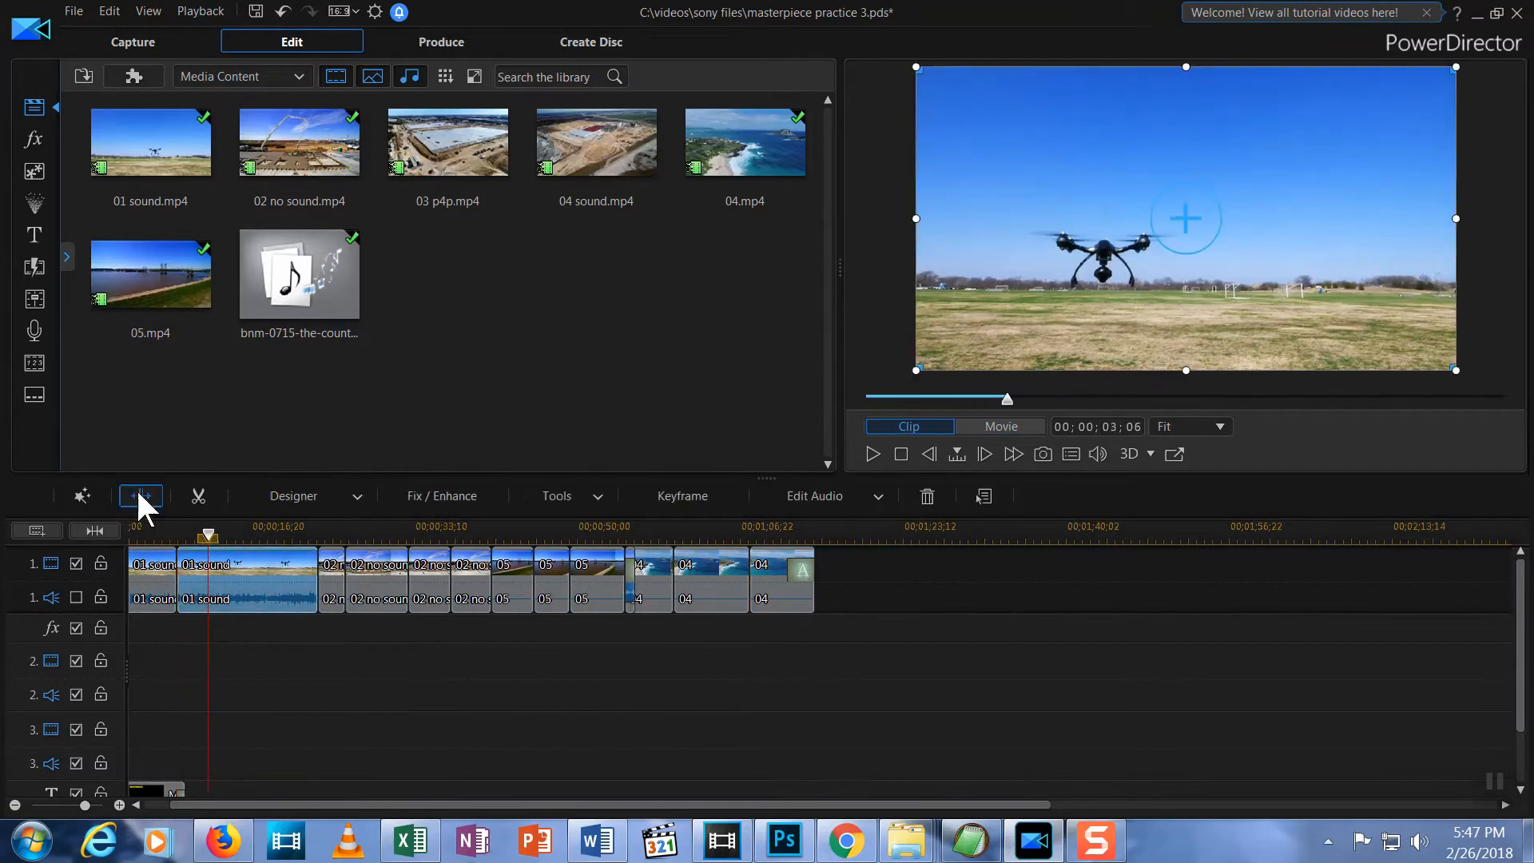
left_click(256, 531)
left_click(139, 496)
left_click(284, 534)
left_click(141, 496)
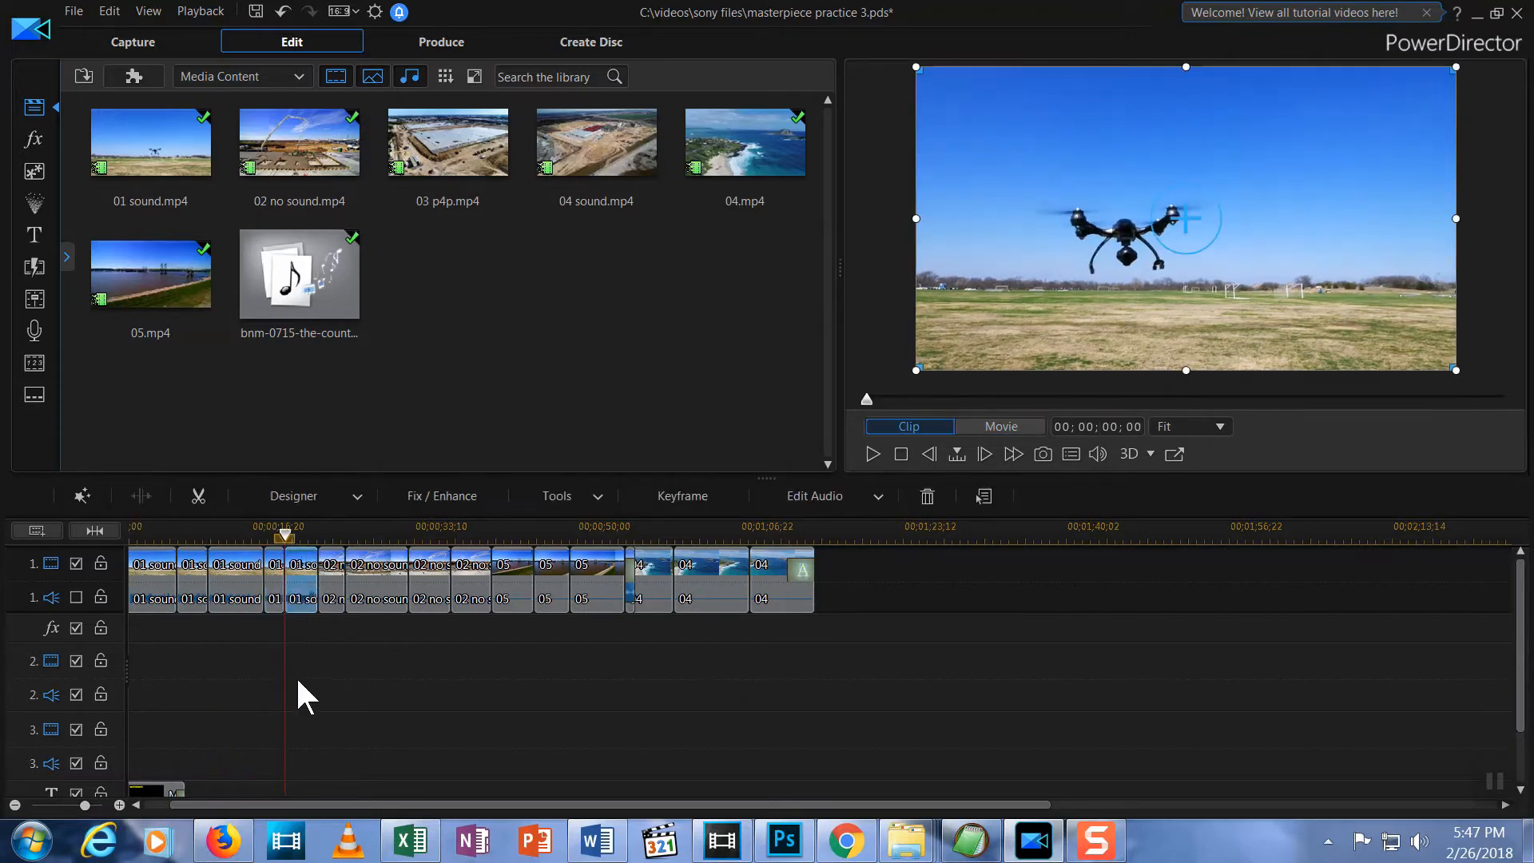
key("Delete")
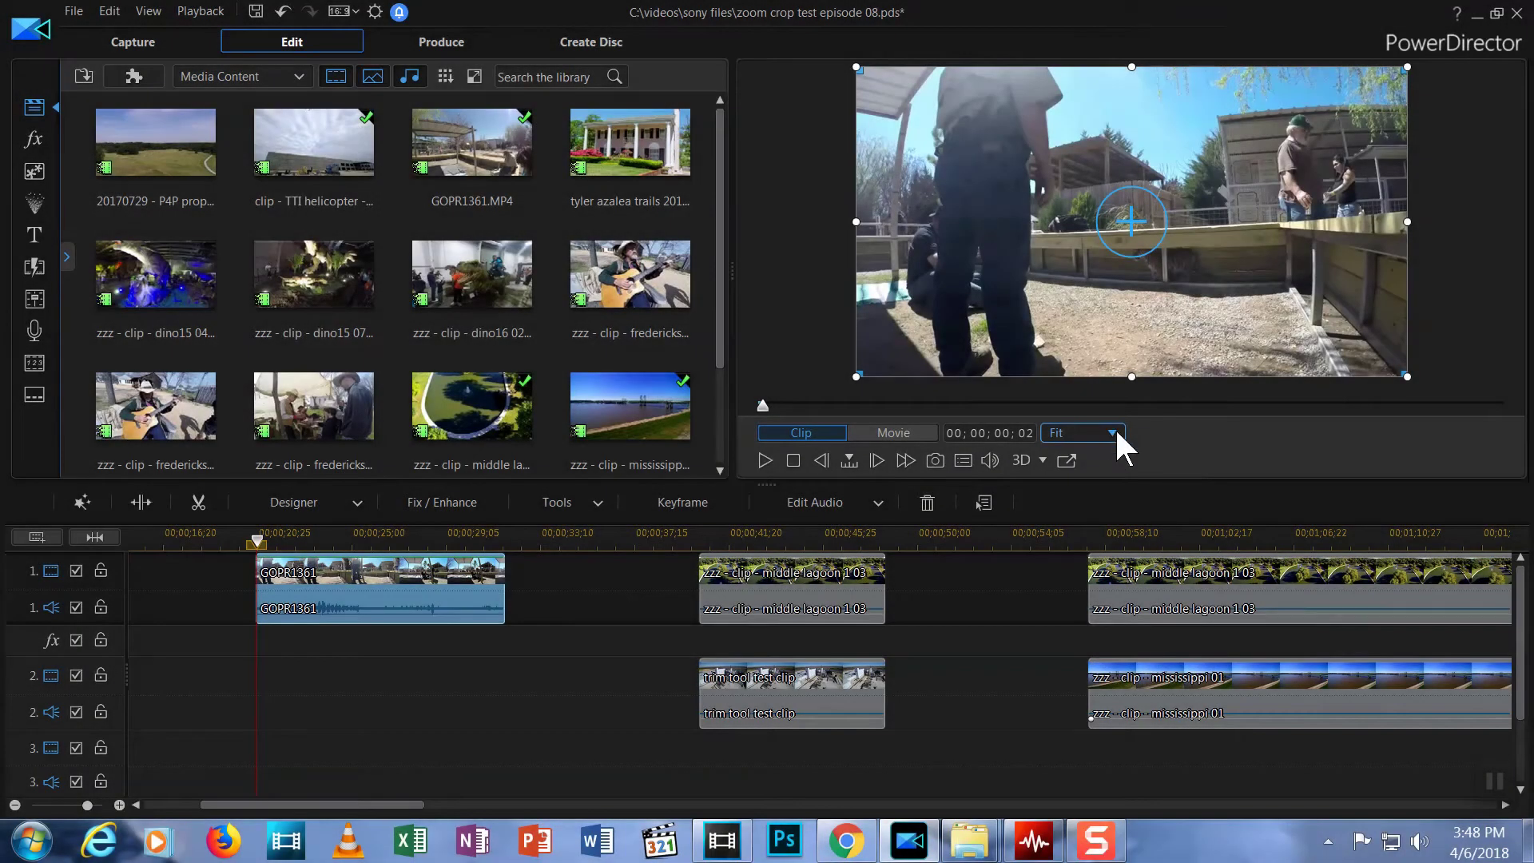
Set preview zoom to 25% and enlarge GOPR1361 past the frame from its left corner handles.
left_click(1112, 433)
left_click(1060, 493)
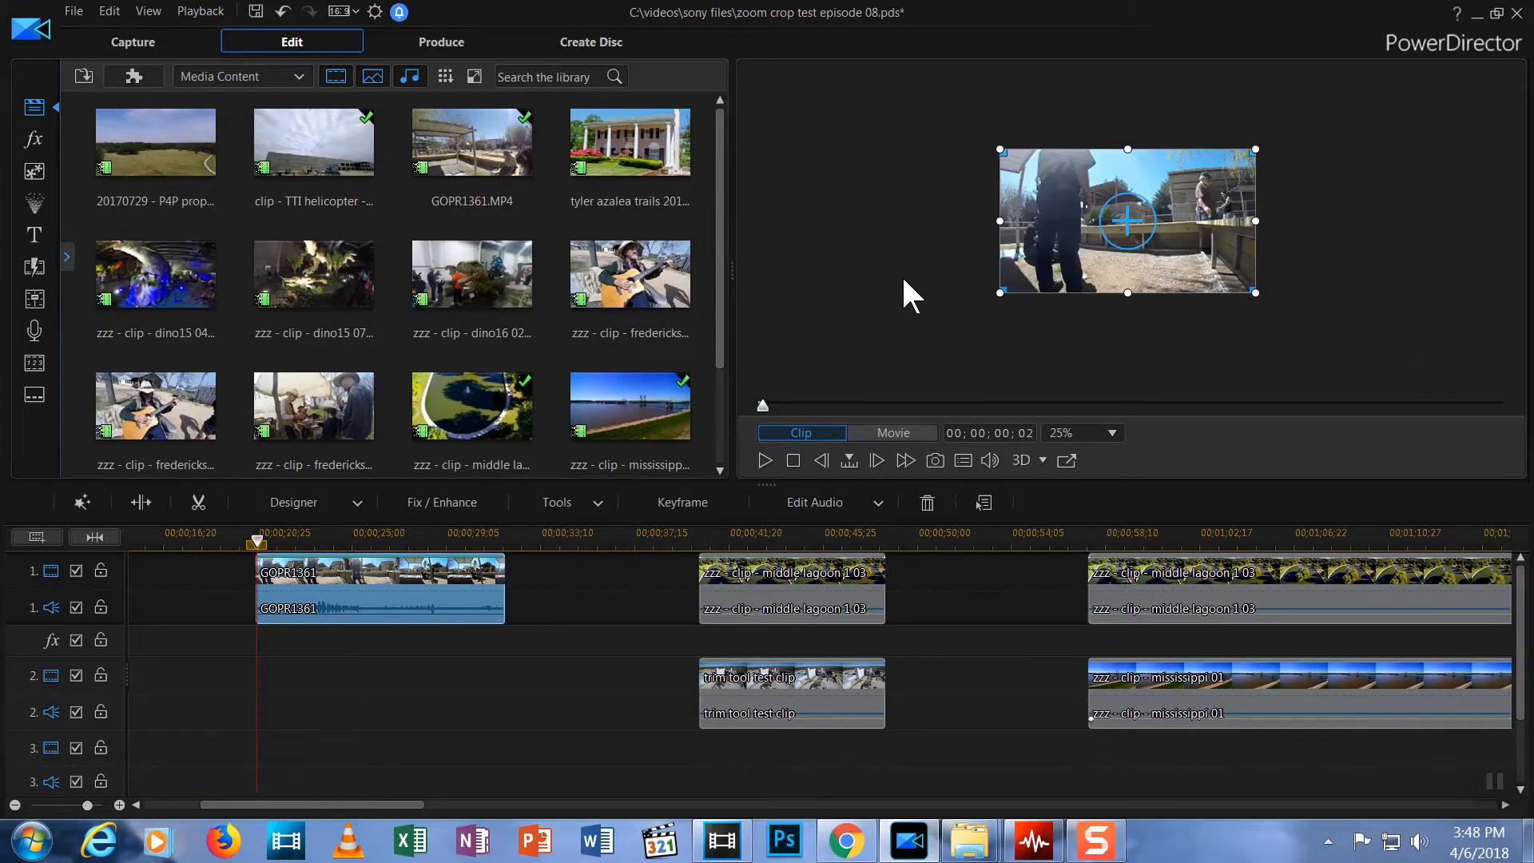
left_click_drag(1000, 146, 934, 94)
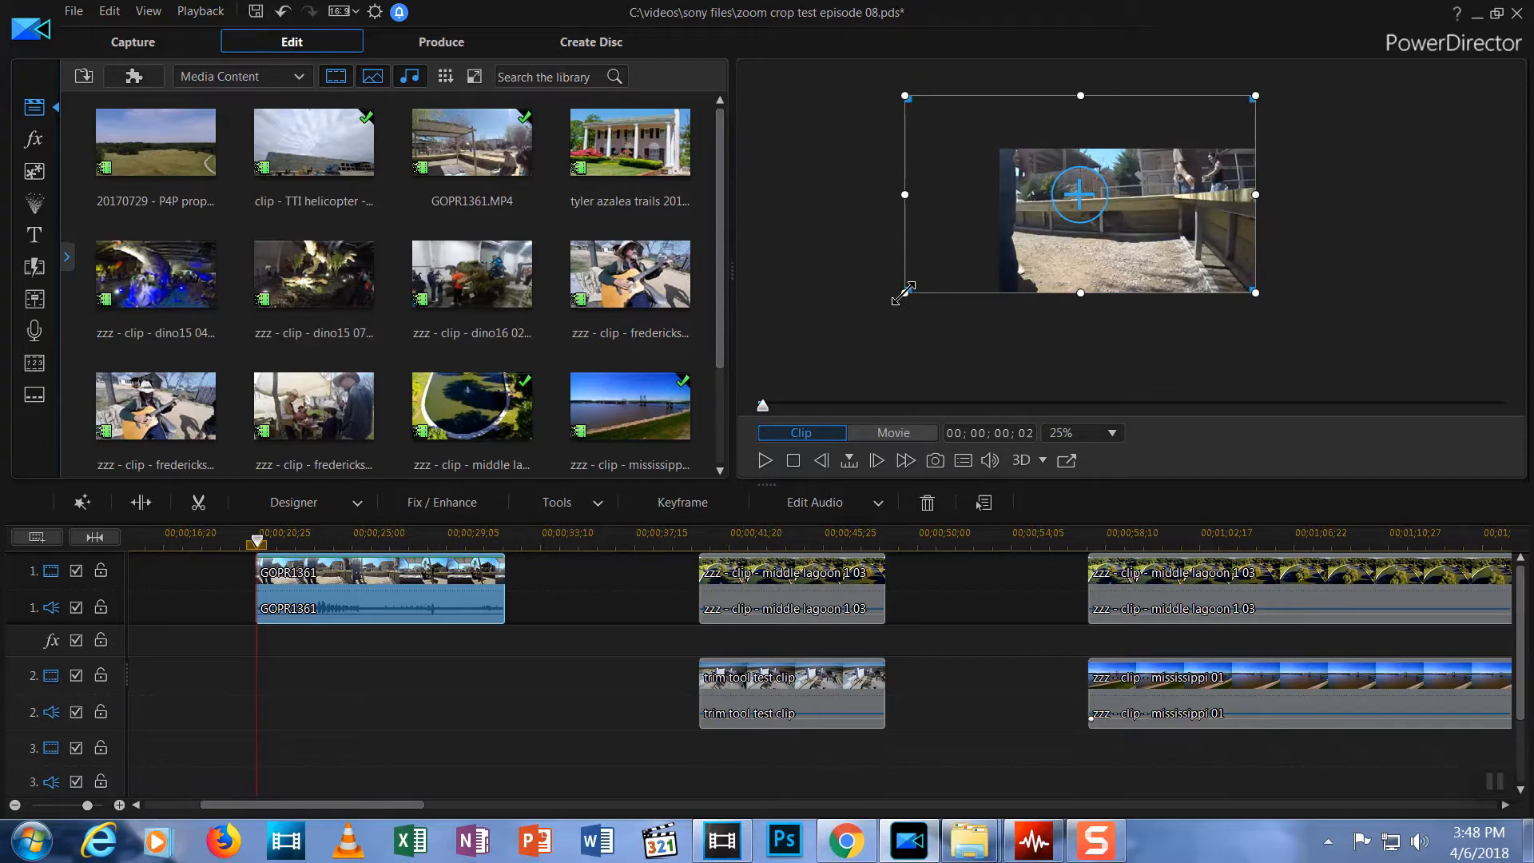
left_click_drag(904, 294, 847, 325)
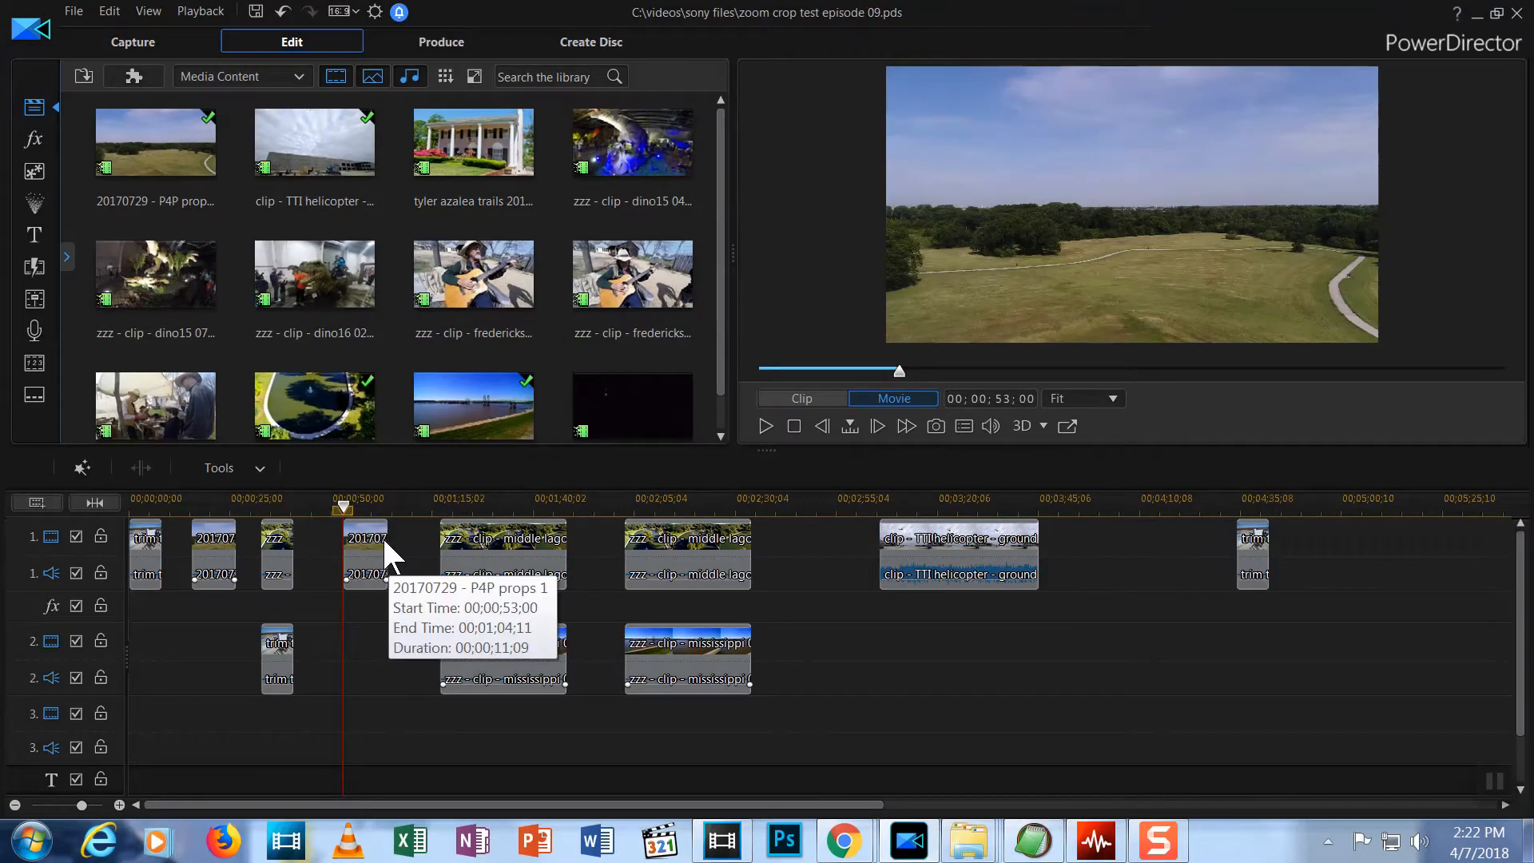
Play and stop the movie, reselect the 20170729 clip, and show its Tools list.
left_click(366, 549)
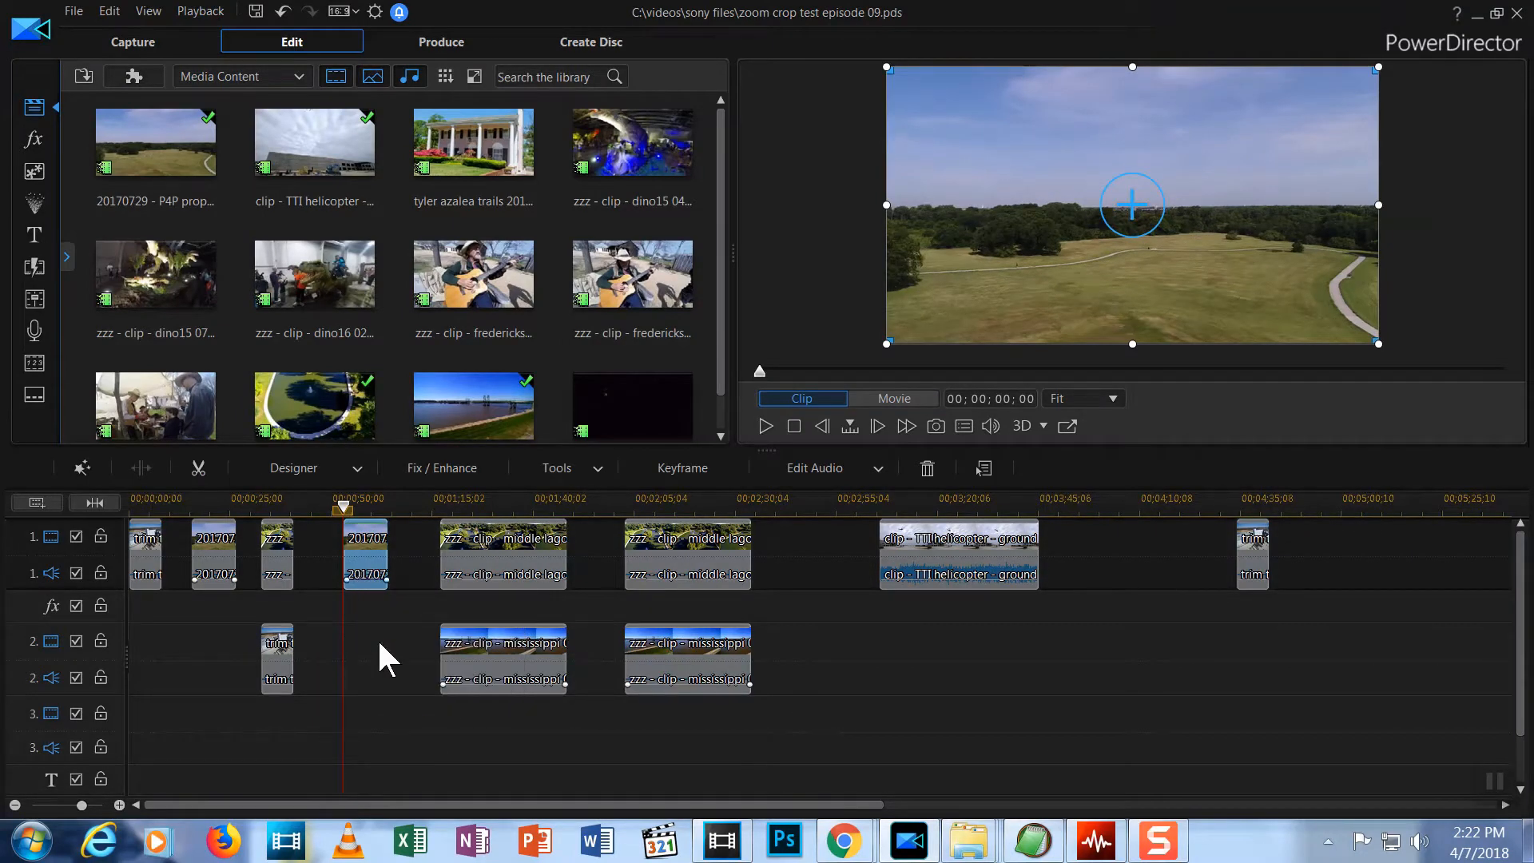
left_click(895, 398)
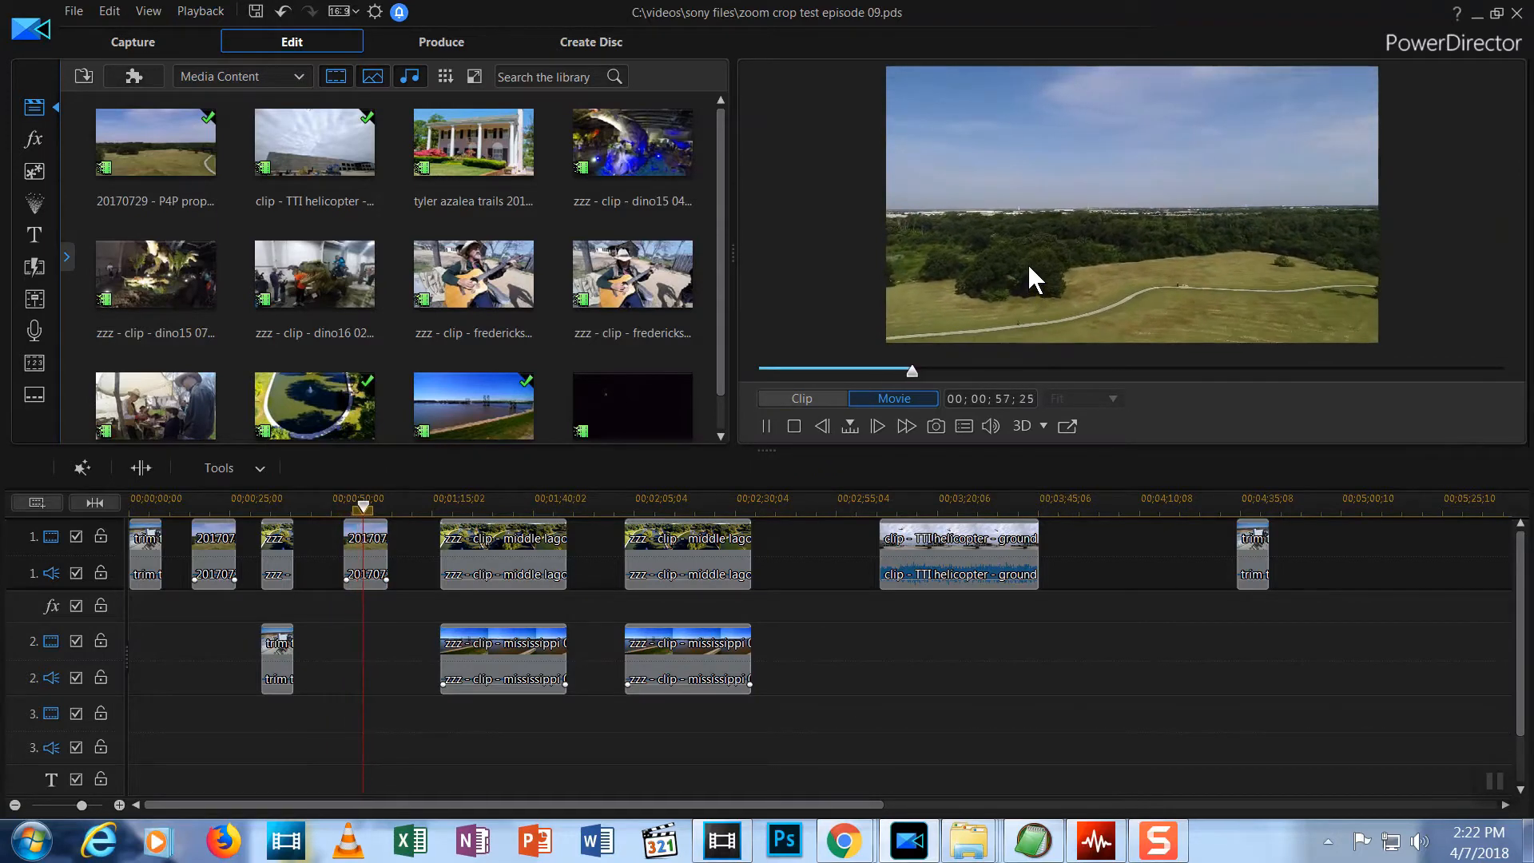
left_click(792, 425)
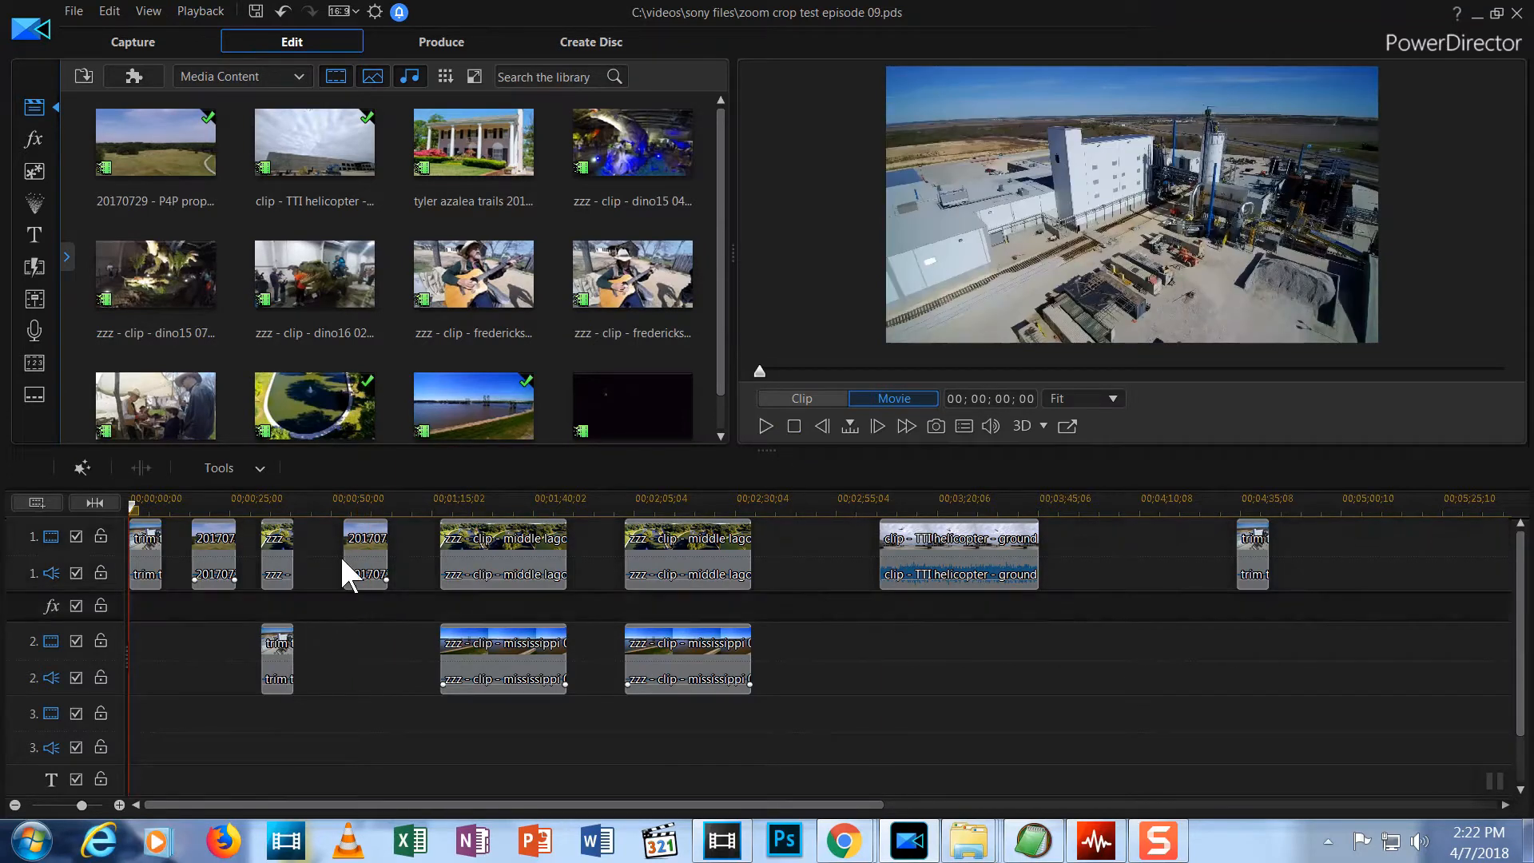
left_click(345, 563)
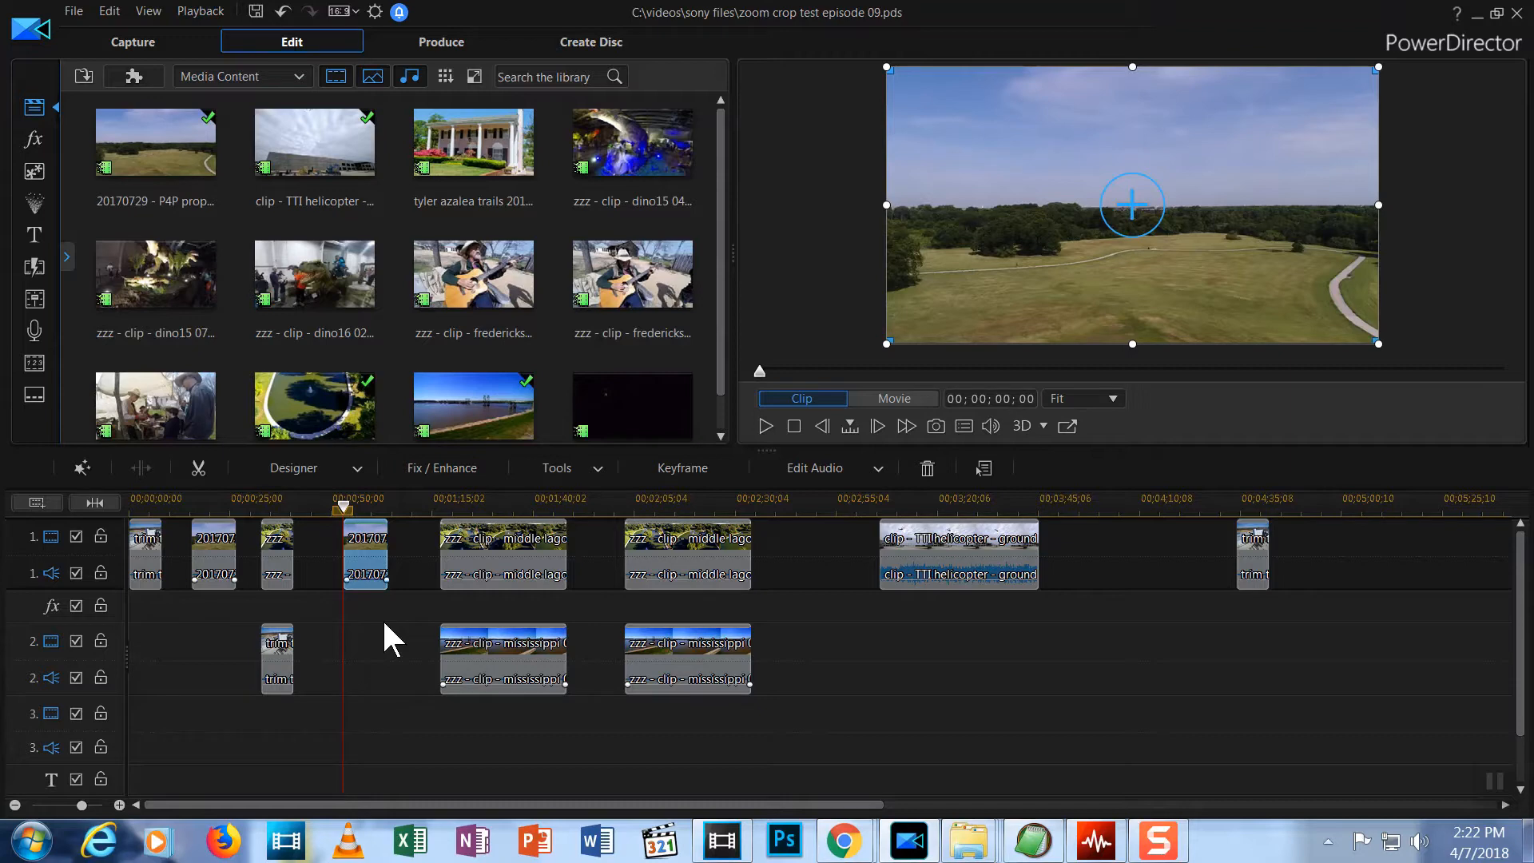
left_click(557, 467)
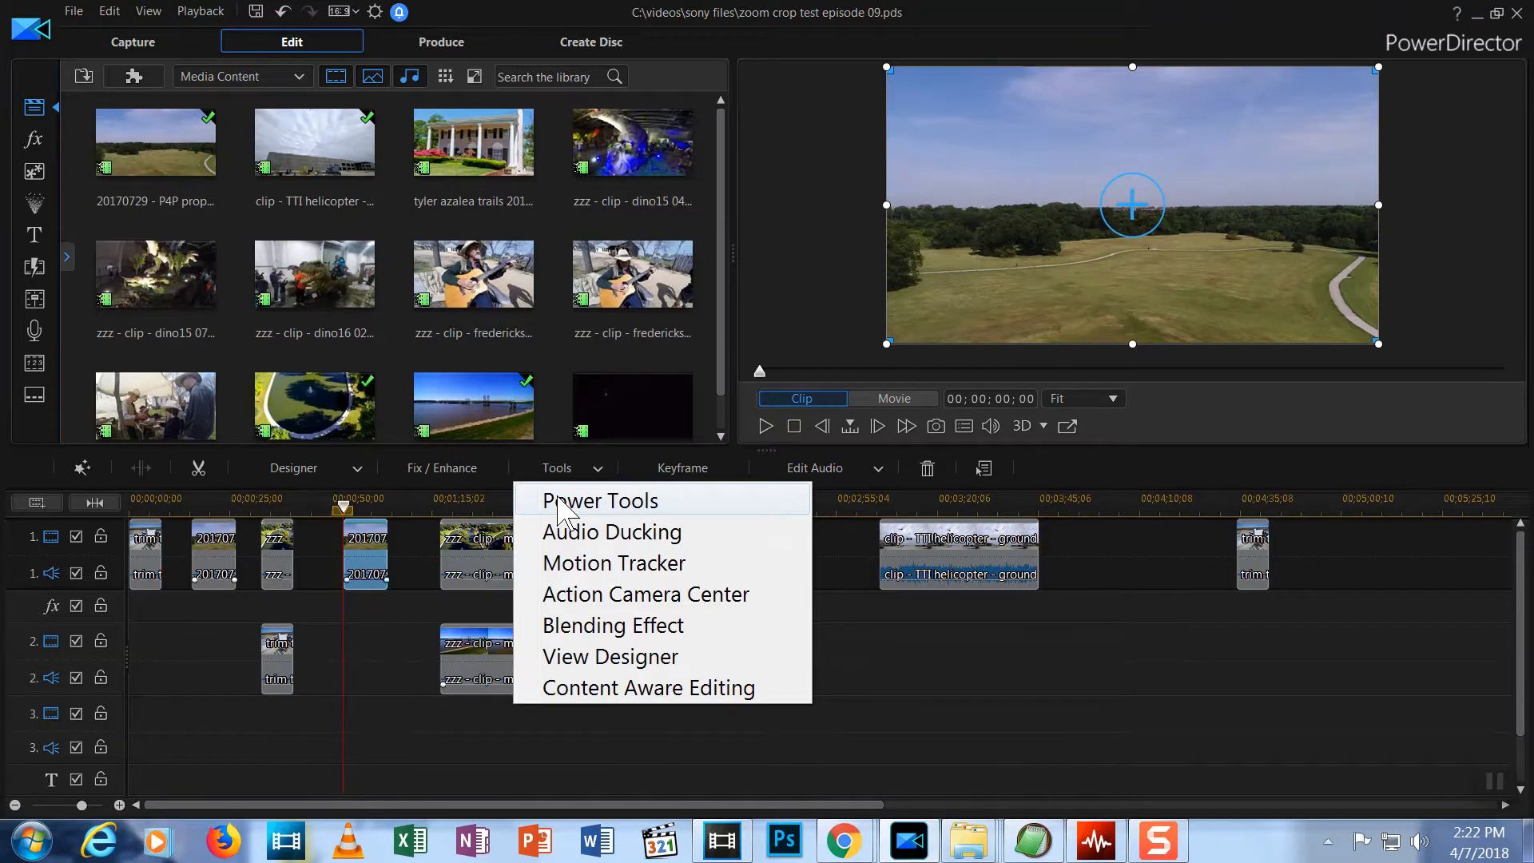
Enable Crop & Zoom in Power Tools for the 20170729 clip and enter the Crop/Zoom editor.
left_click(559, 501)
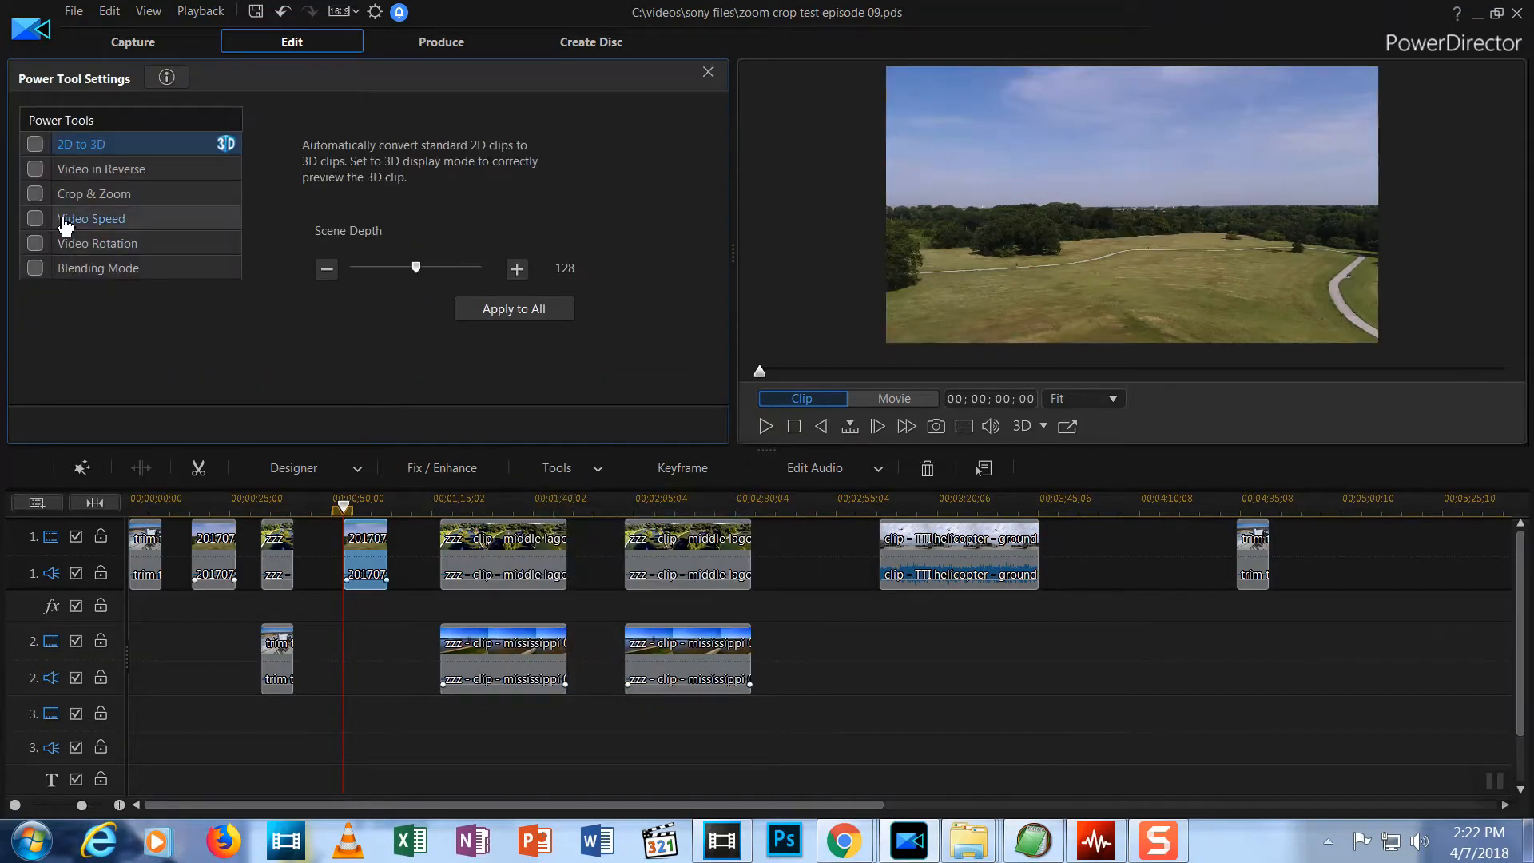
left_click(36, 193)
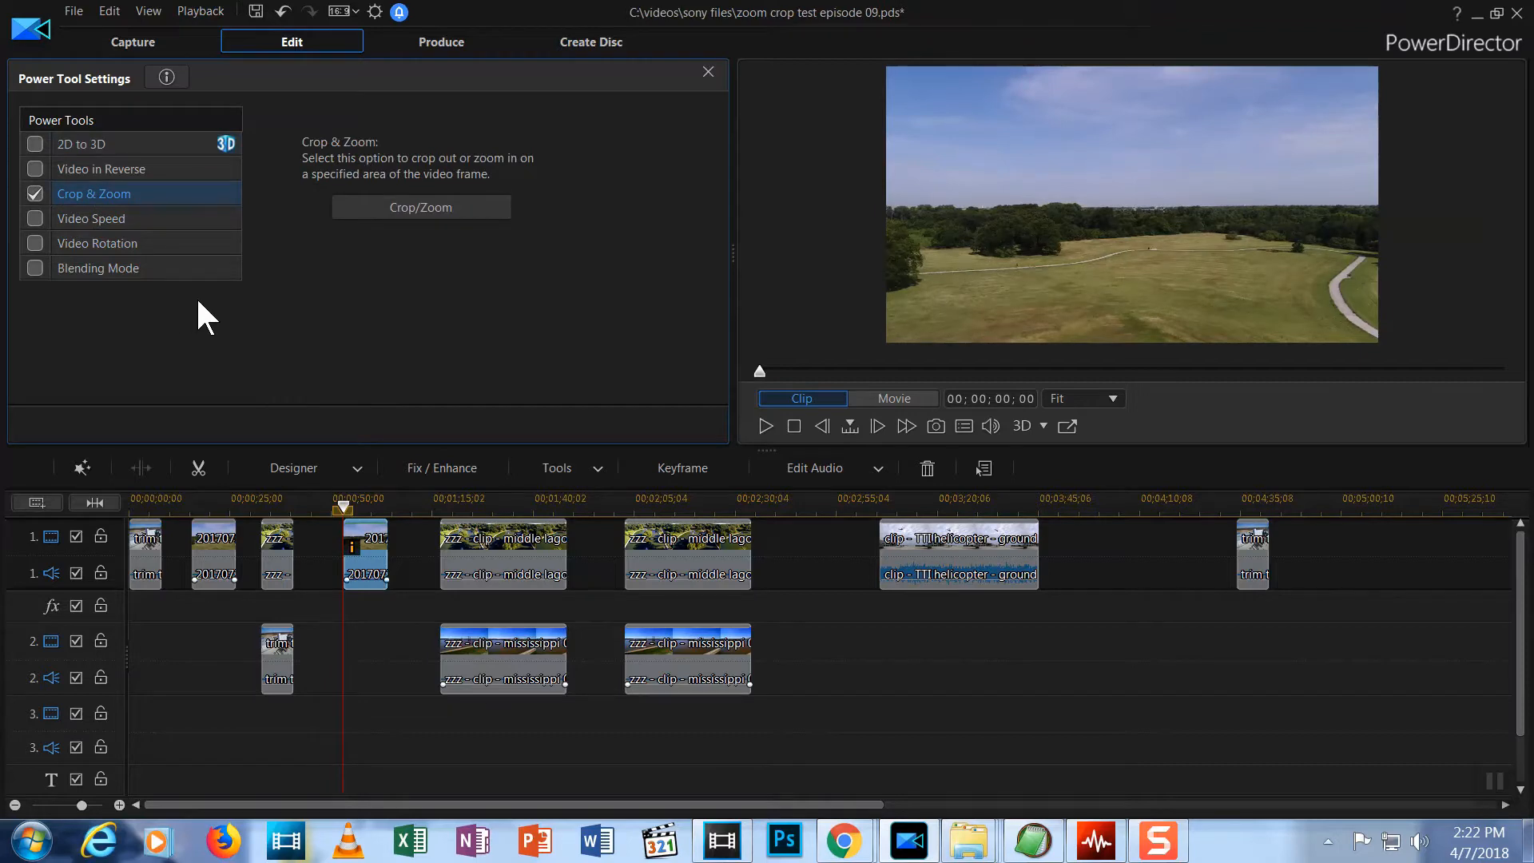
left_click(401, 201)
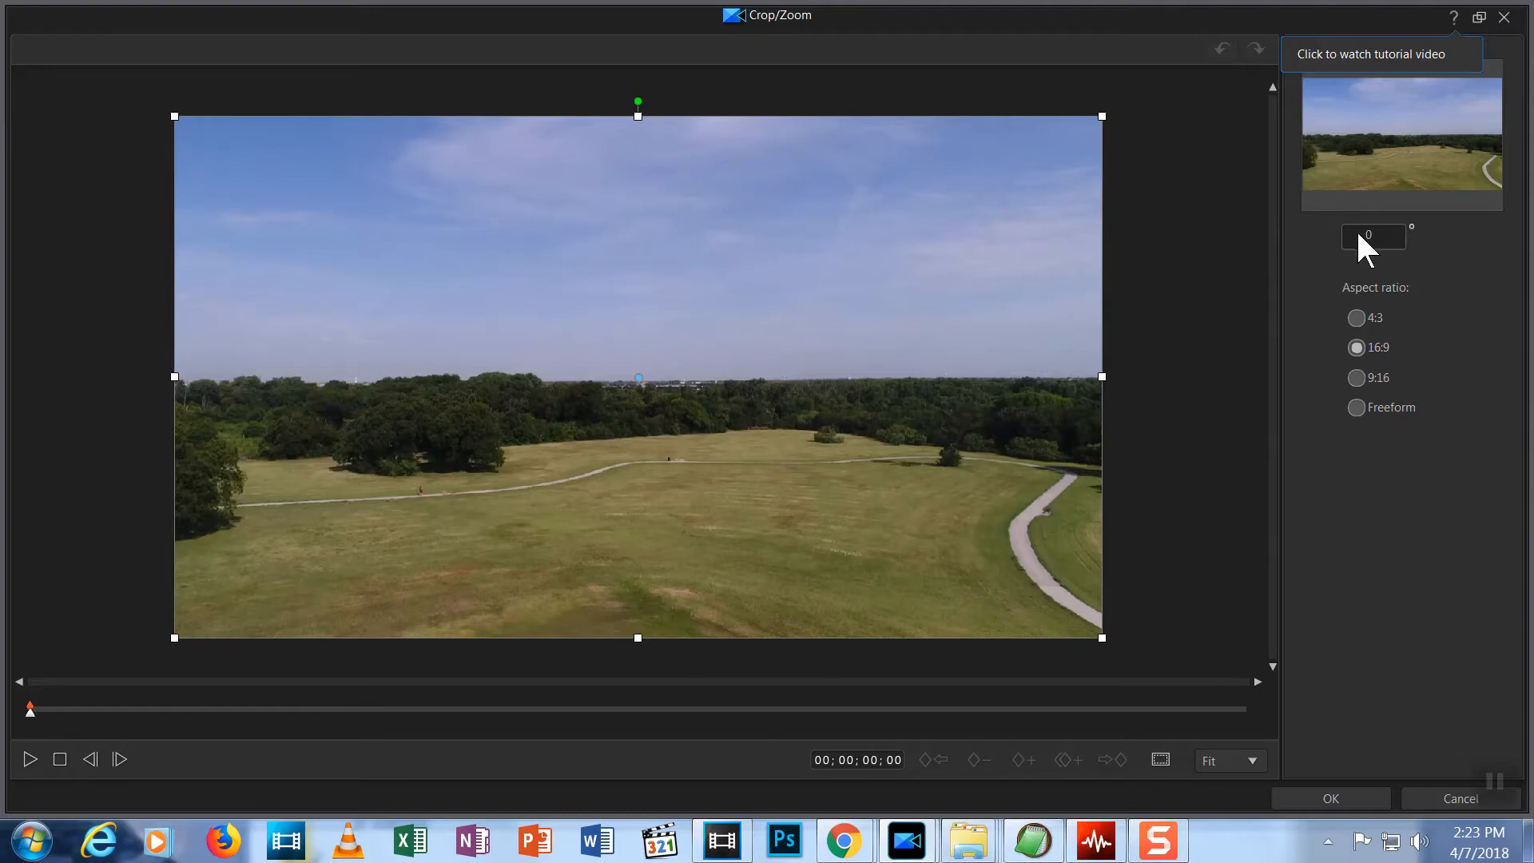
mouse_move(1371, 235)
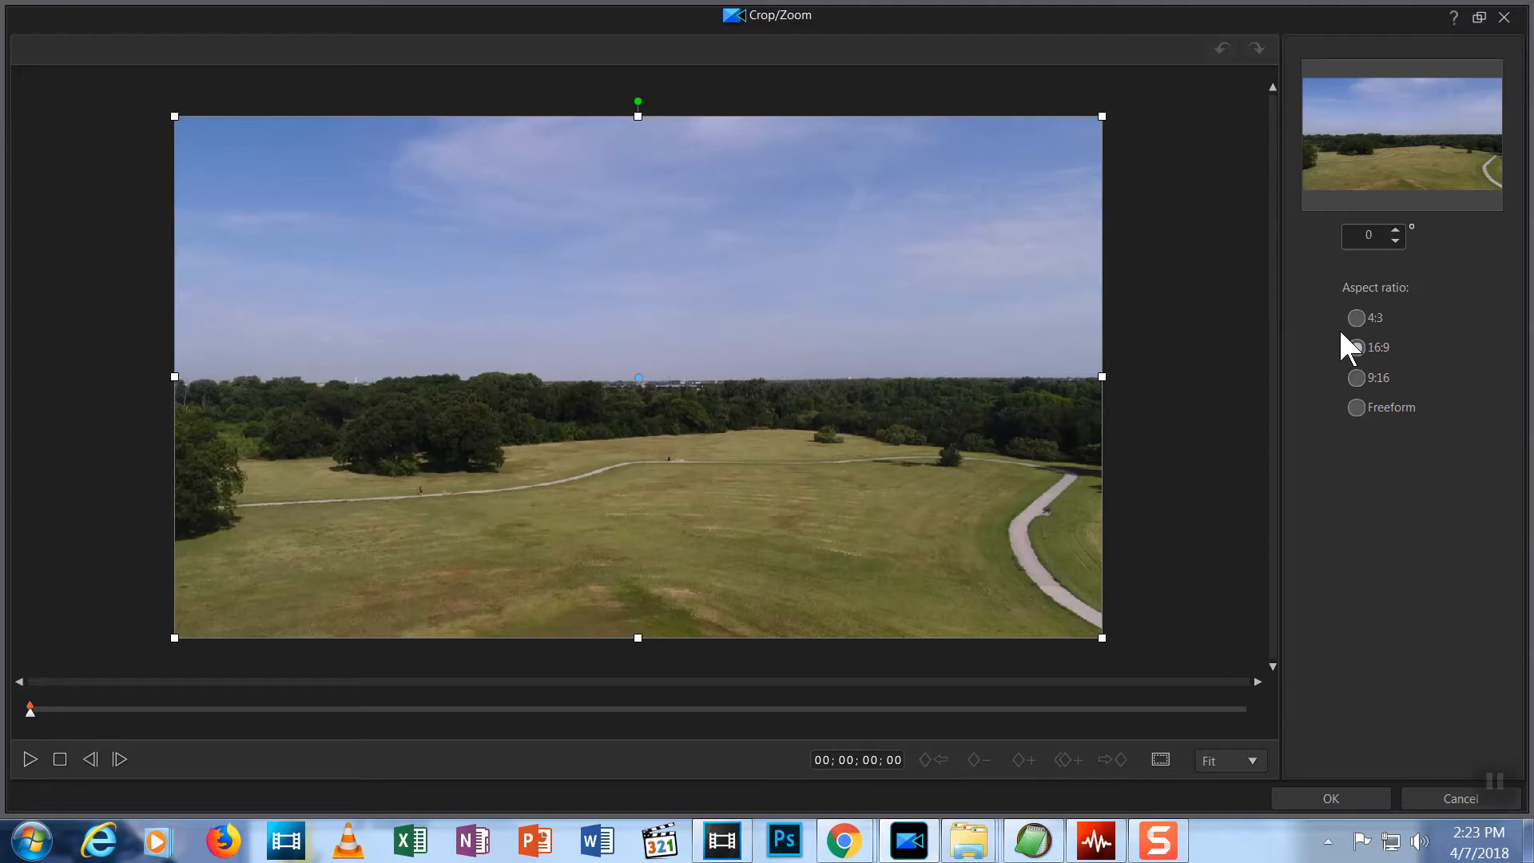
left_click(1355, 348)
left_click(1356, 348)
Shrink and reposition the 16:9 crop rectangle to zoom into the field clip's opening frame.
left_click_drag(173, 117, 276, 220)
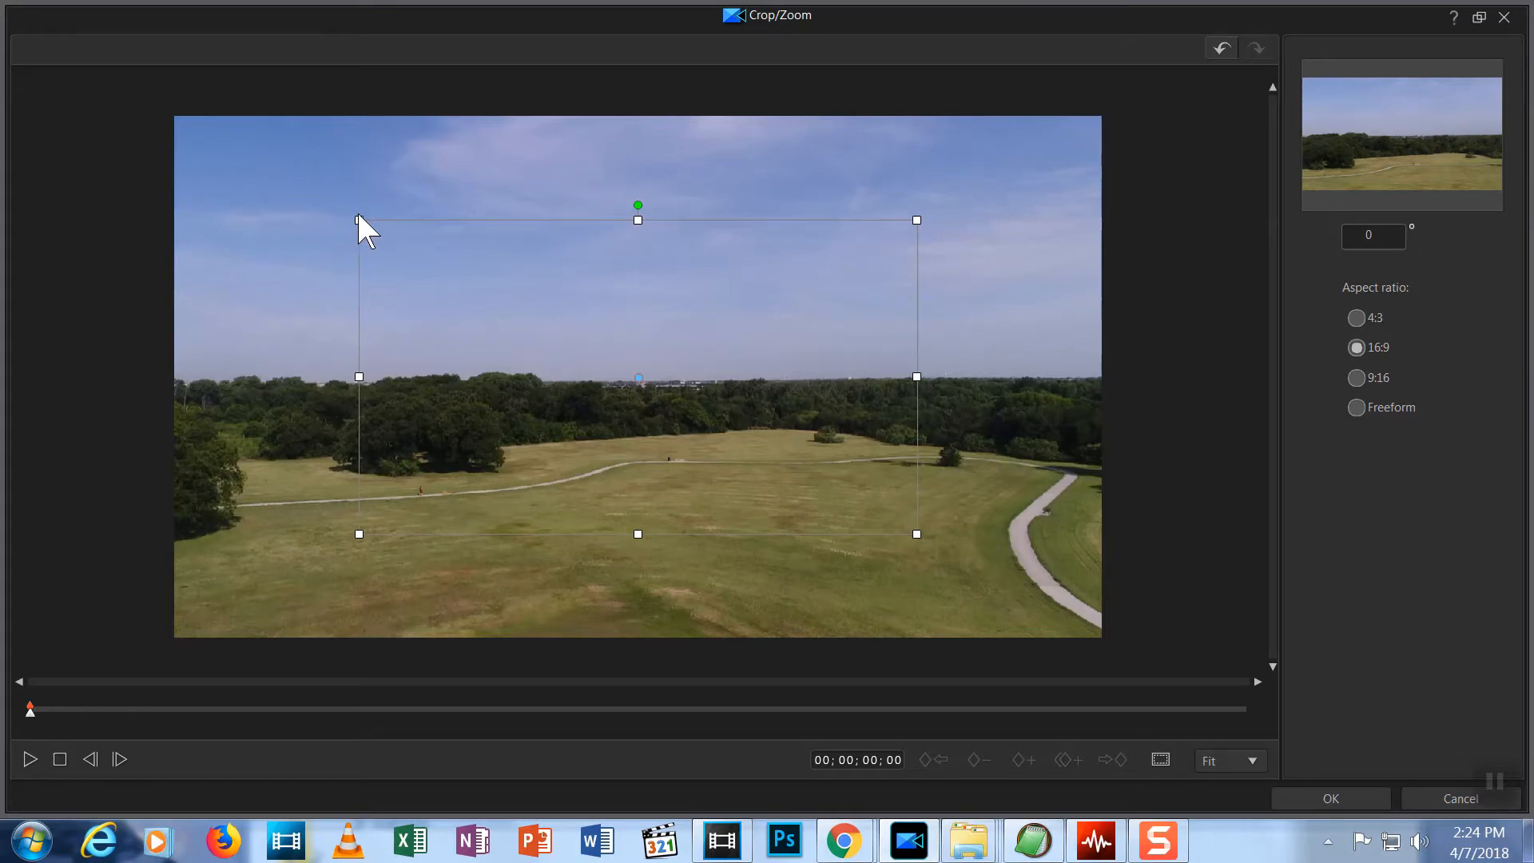
left_click_drag(360, 223, 374, 248)
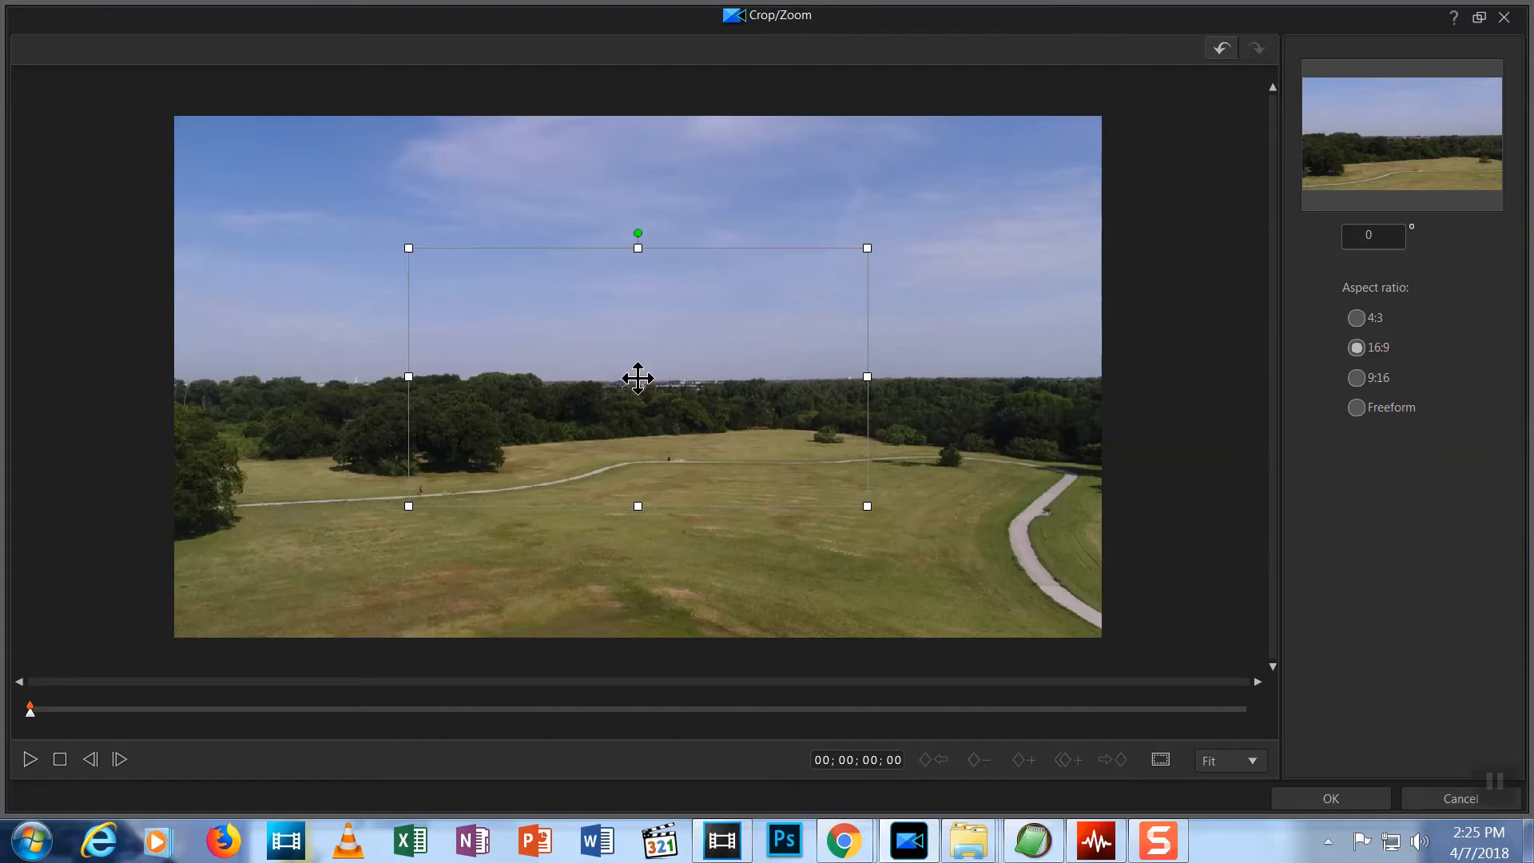
mouse_move(637, 380)
left_mouse_down()
mouse_move(640, 407)
mouse_move(796, 364)
mouse_move(650, 504)
left_mouse_up()
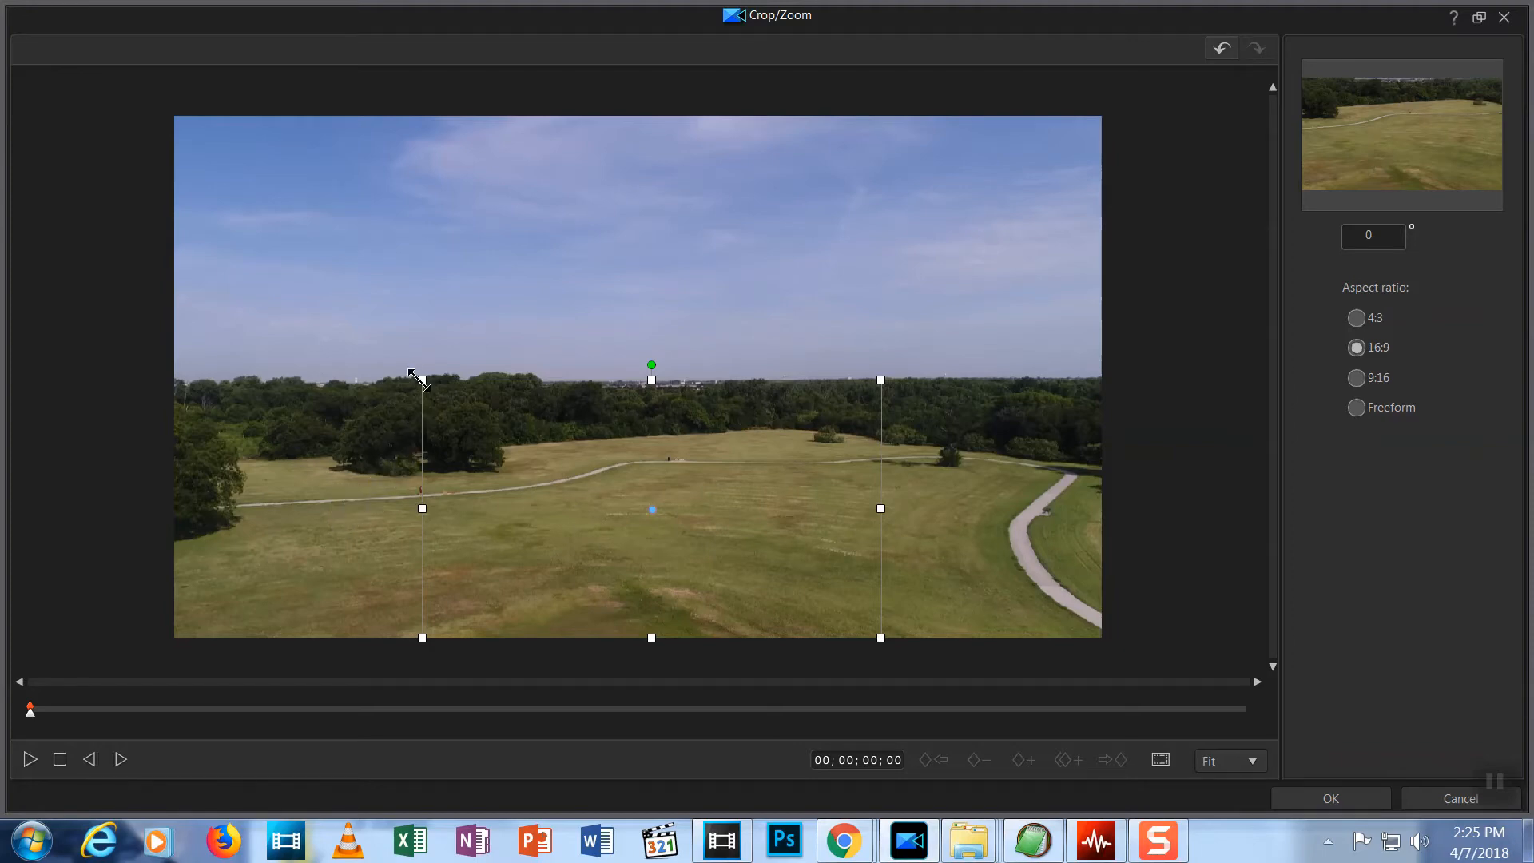
left_click_drag(420, 381, 348, 314)
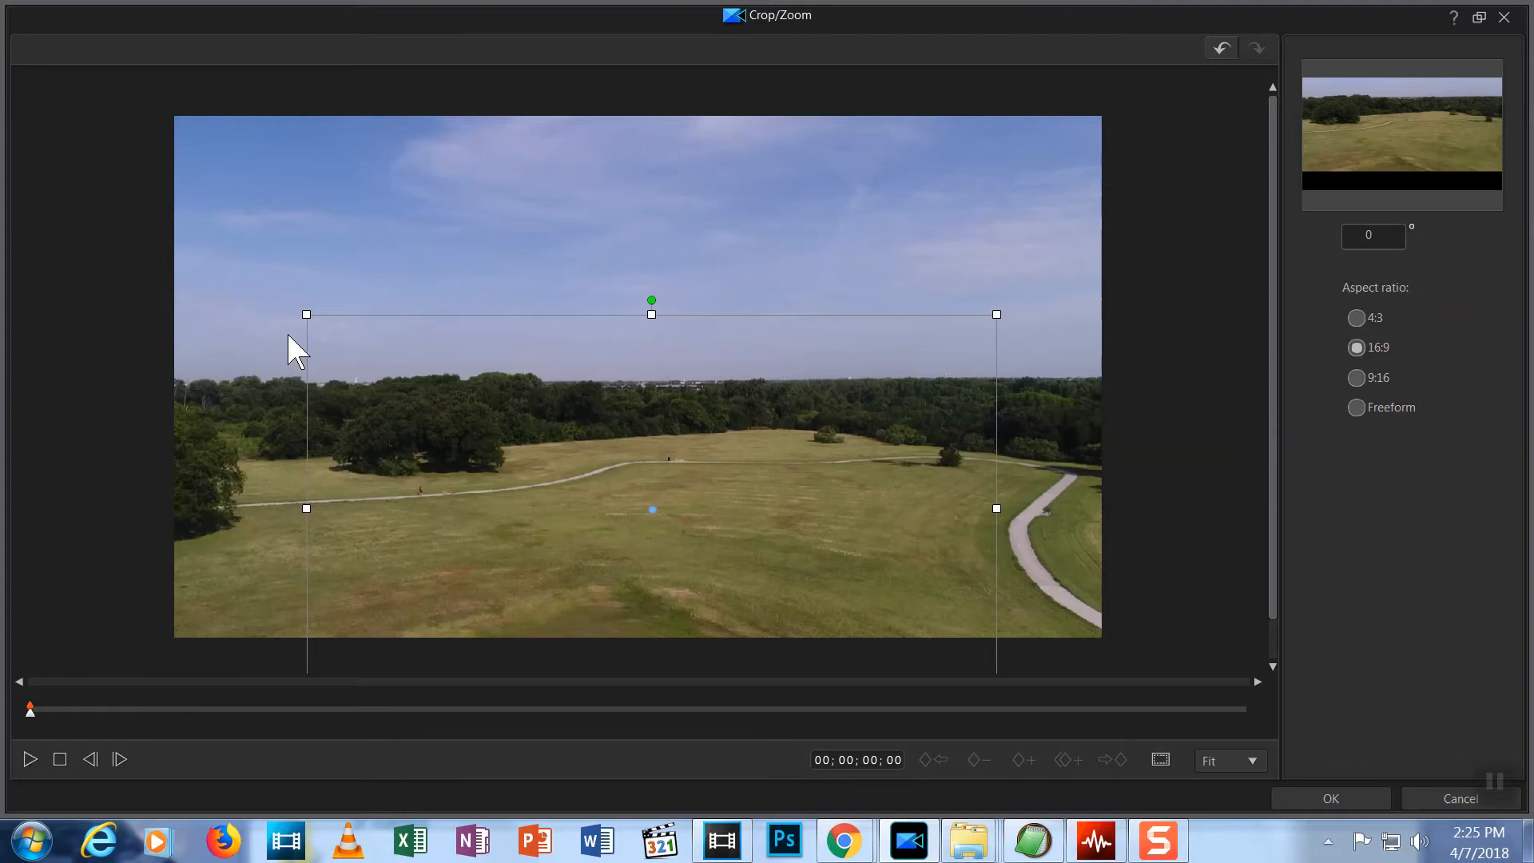
left_click_drag(651, 509, 664, 444)
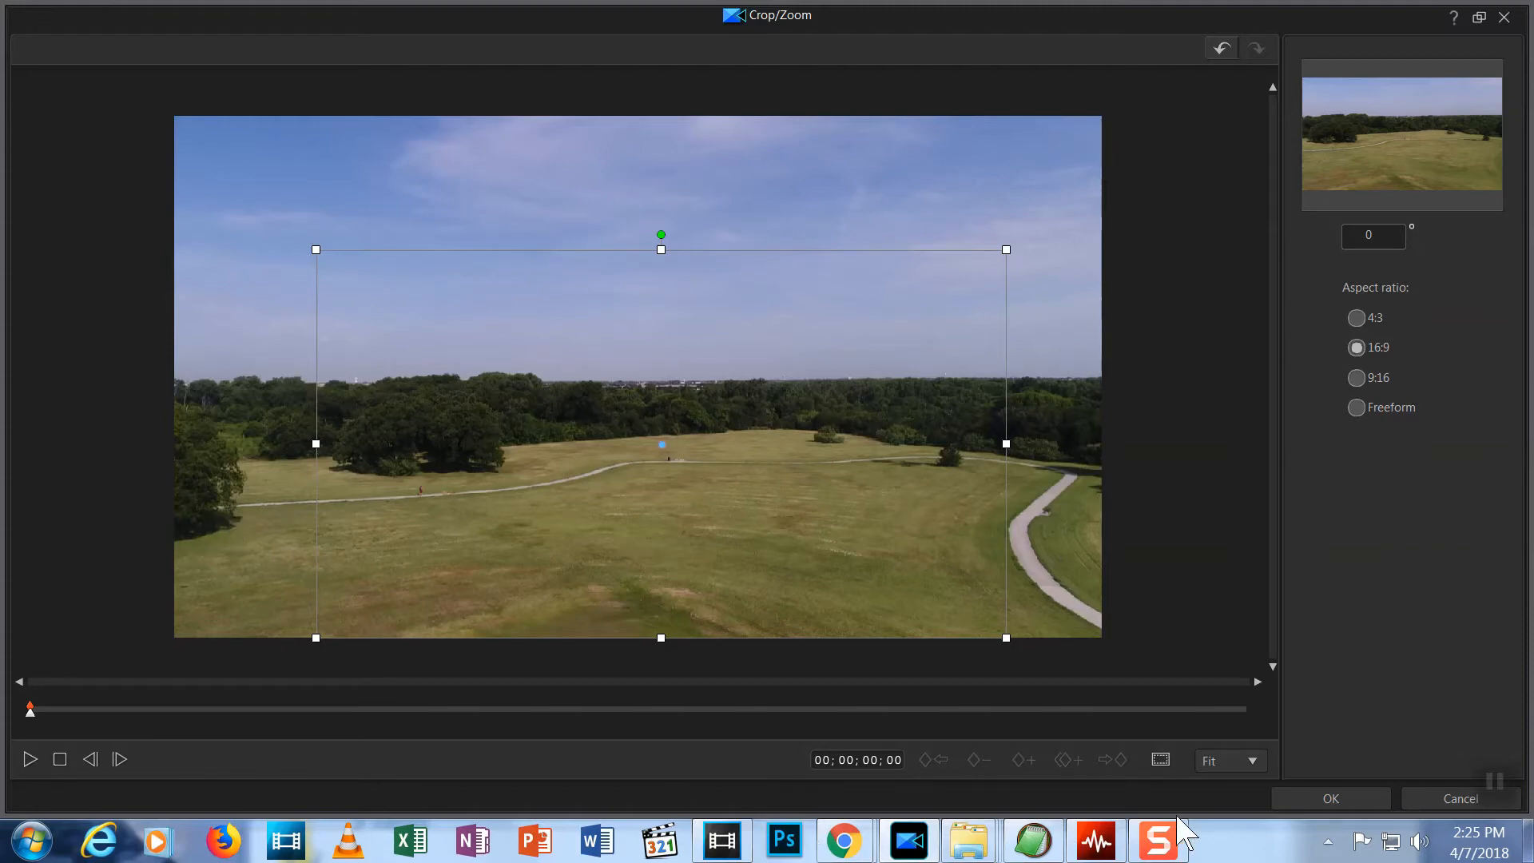
Apply the field clip's crop with OK, preview it, and return to the Crop/Zoom editor.
left_click(1330, 799)
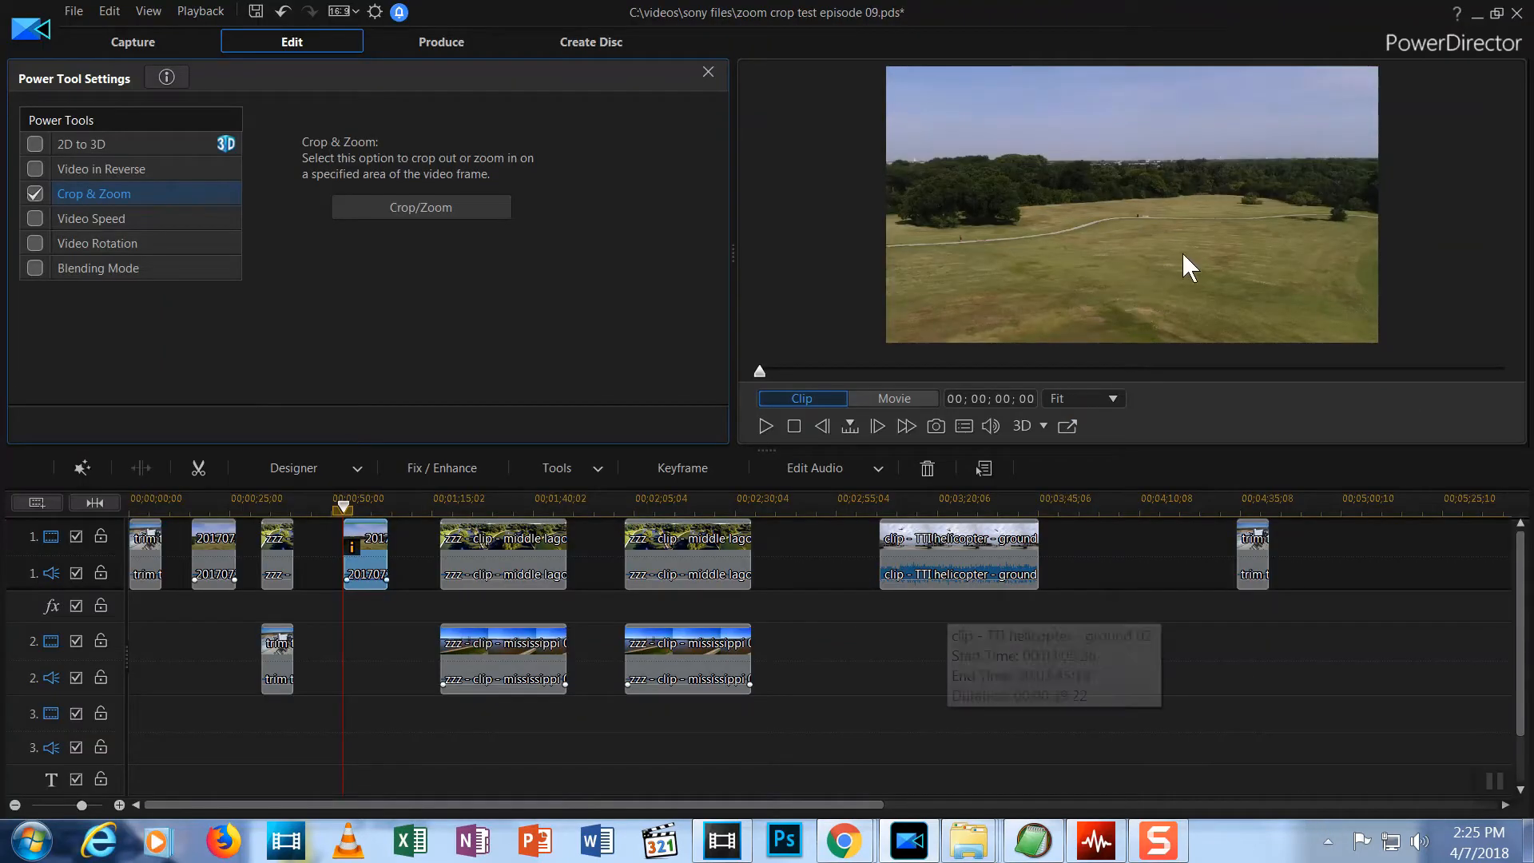
left_click(766, 425)
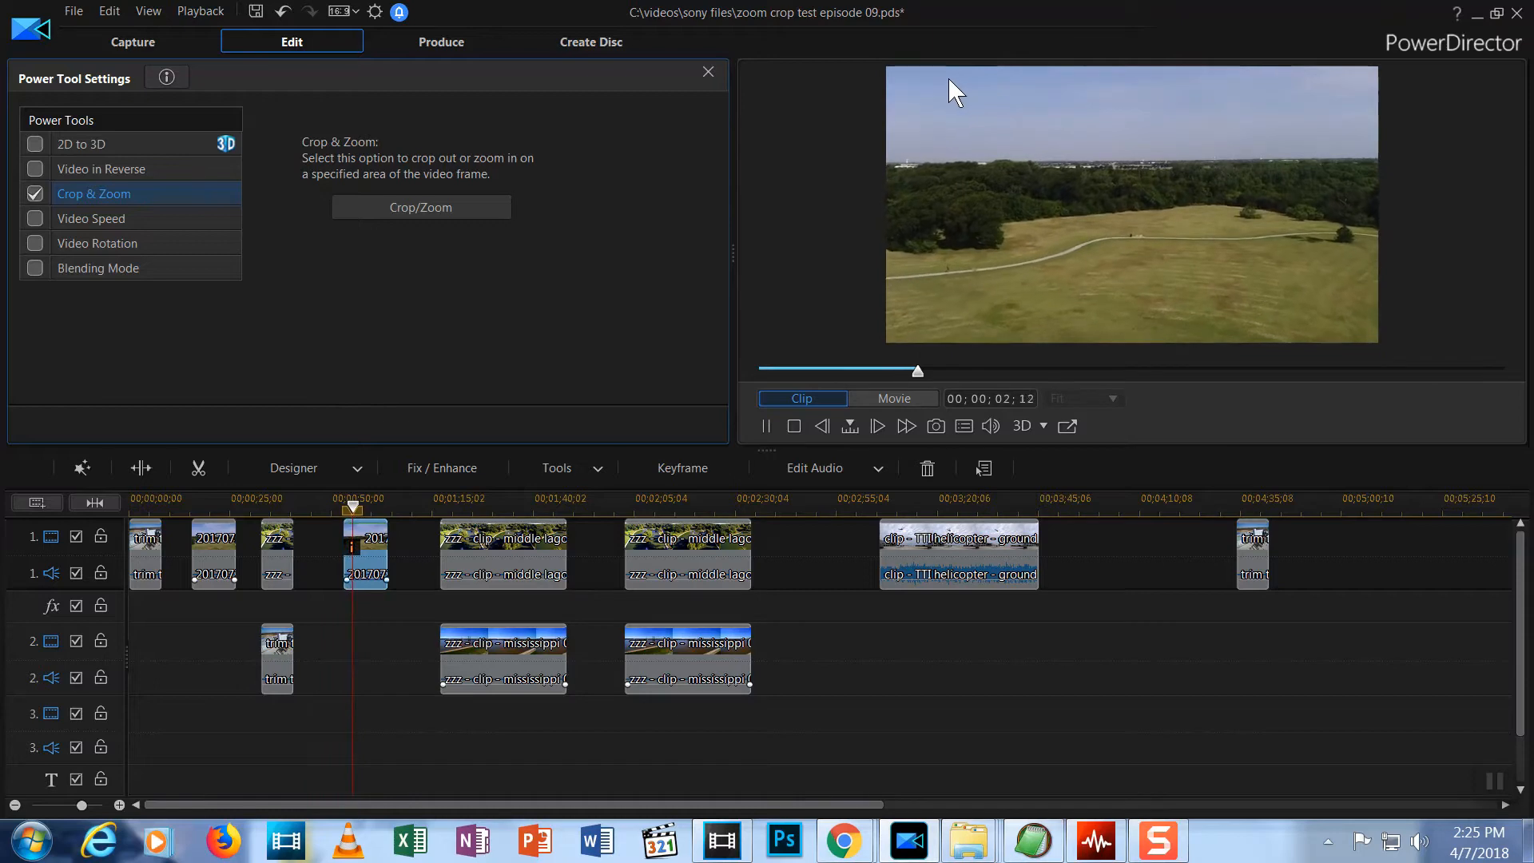
left_click(421, 207)
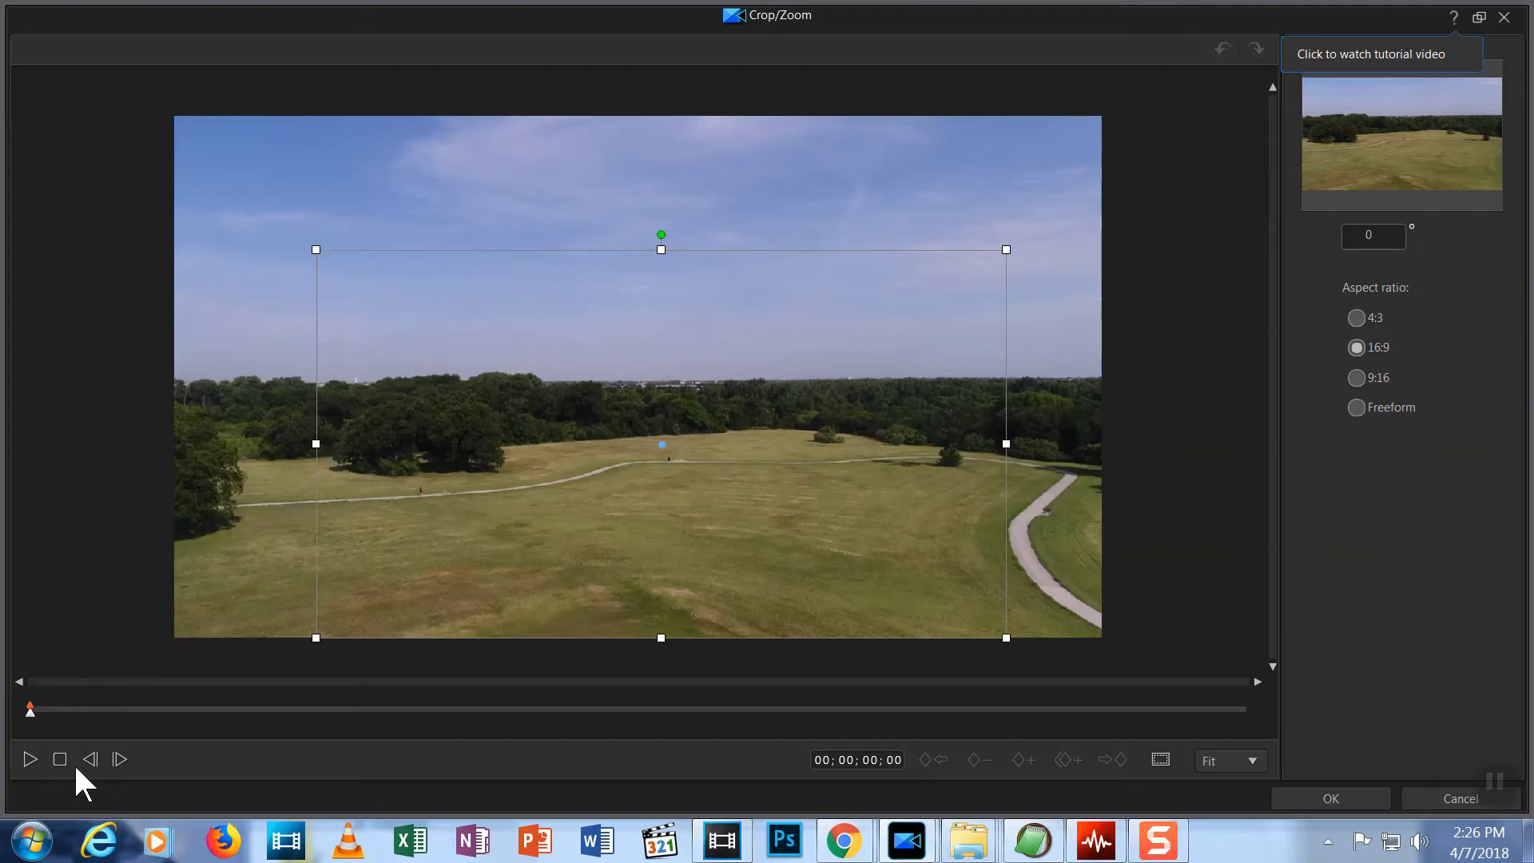
Cancel the Crop/Zoom window to return to the Edit screen unchanged.
left_click(1455, 799)
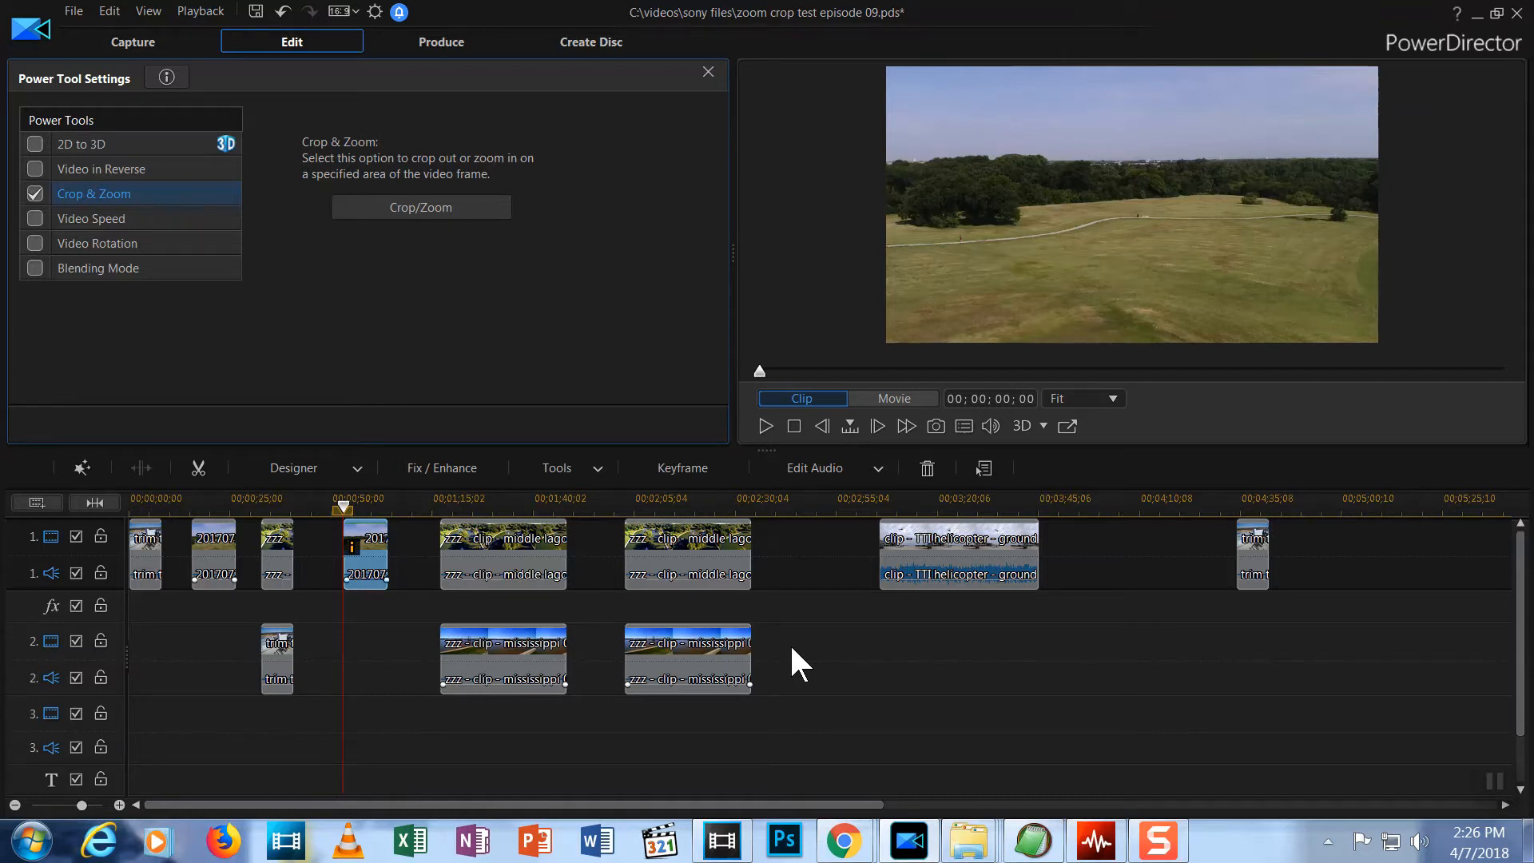
left_click(504, 659)
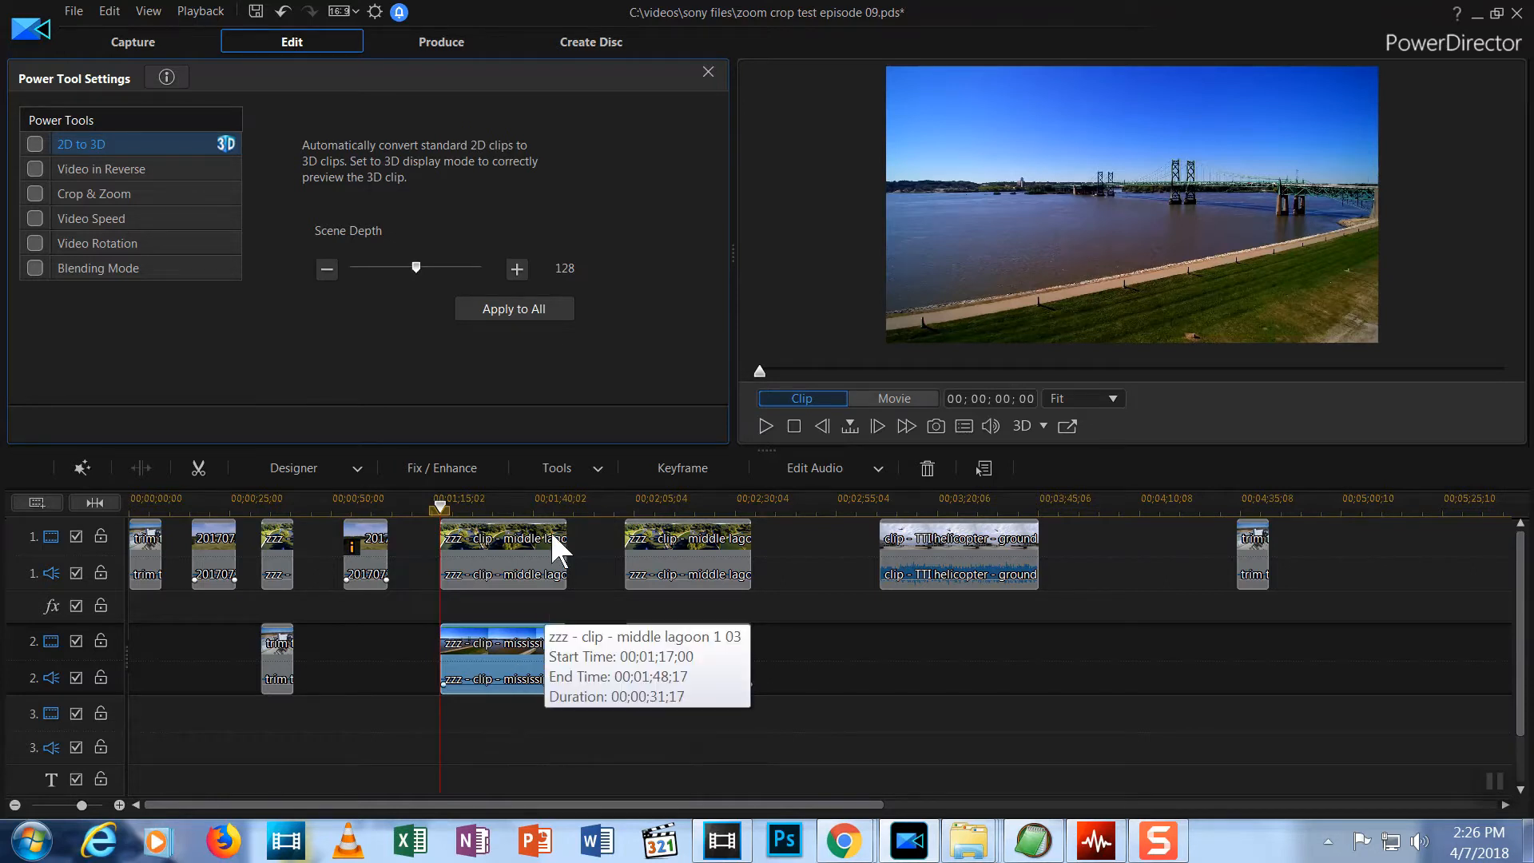
Show the Tools list for the Mississippi bridge clip on track 2.
left_click(555, 468)
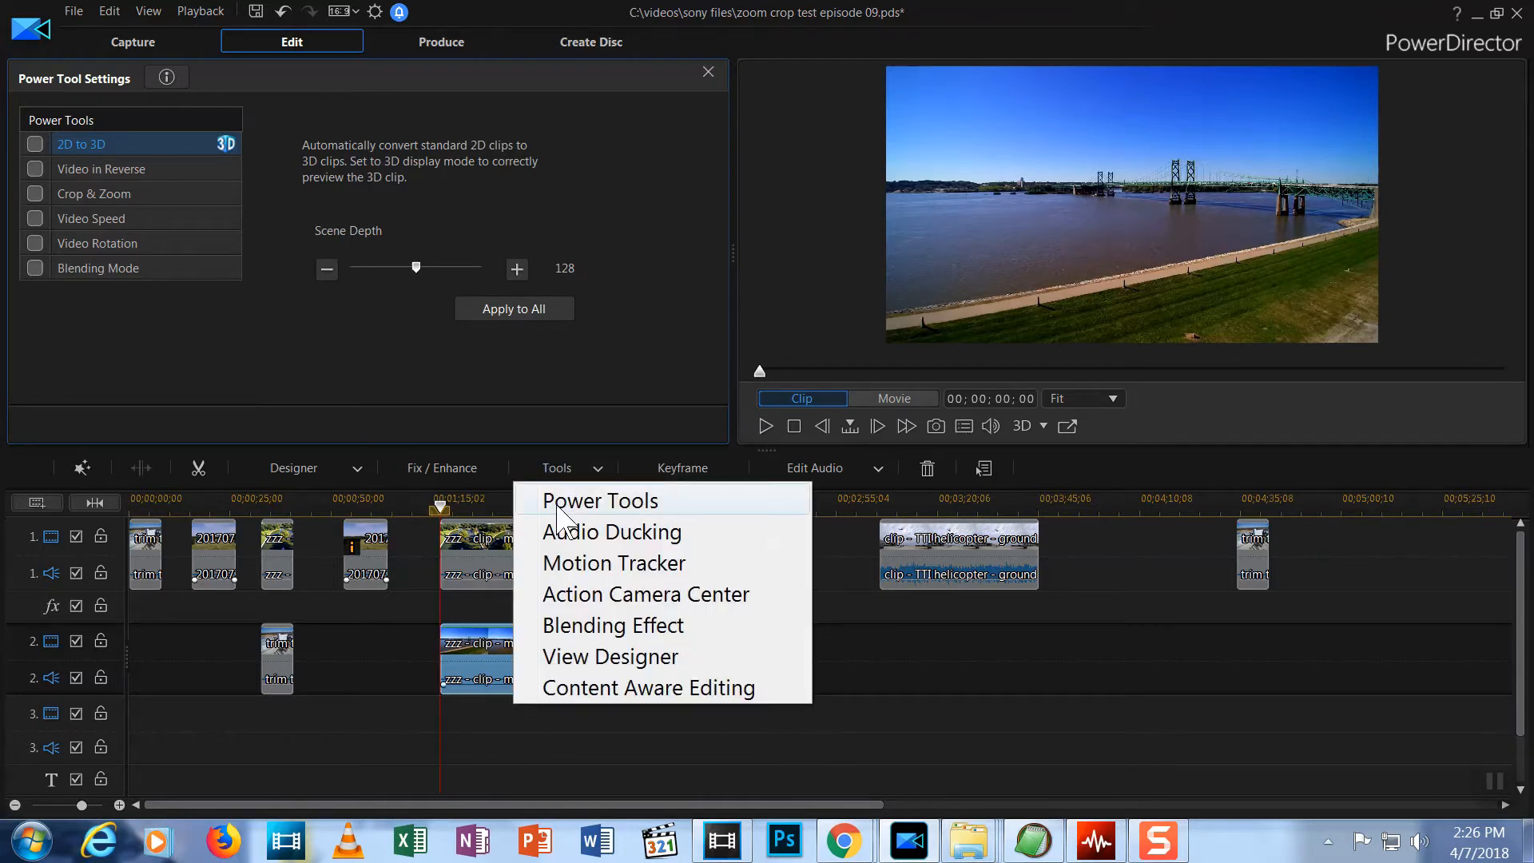
Enable Crop & Zoom in Power Tools for the bridge clip and enter its Crop/Zoom editor.
left_click(600, 502)
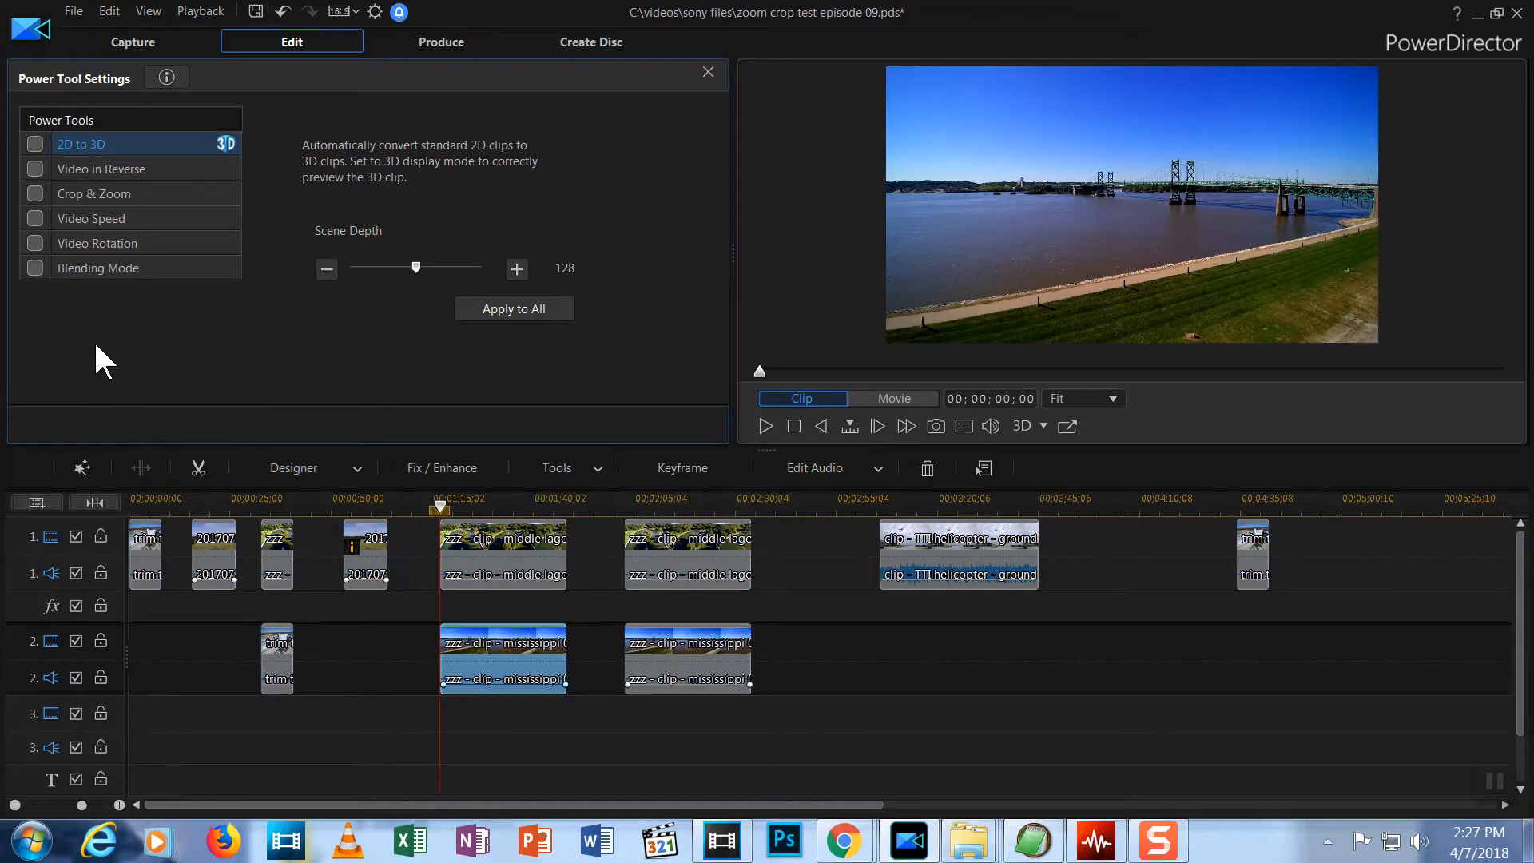
left_click(35, 193)
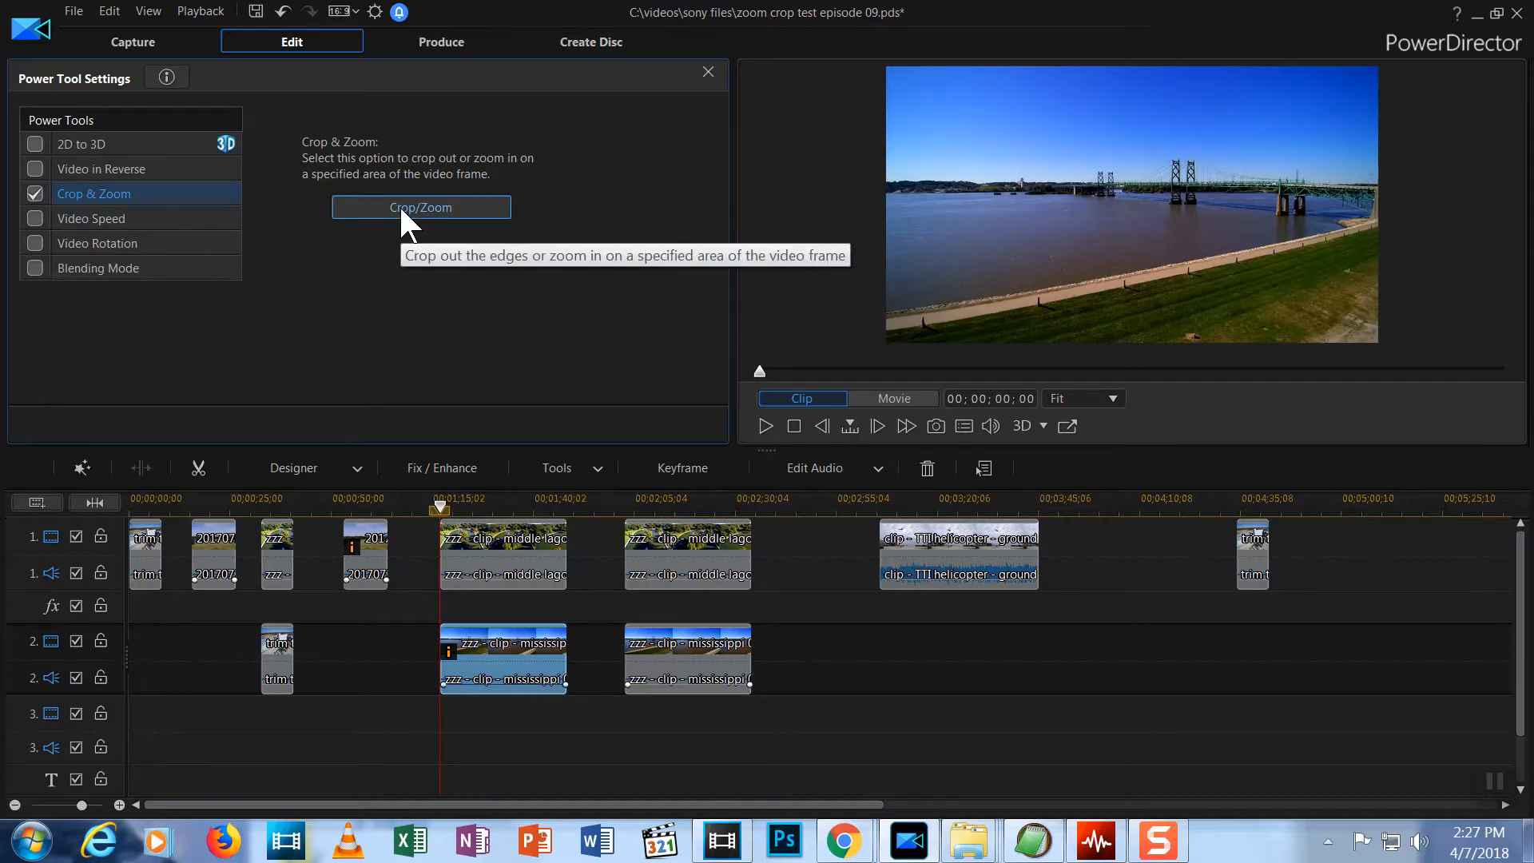
left_click(407, 215)
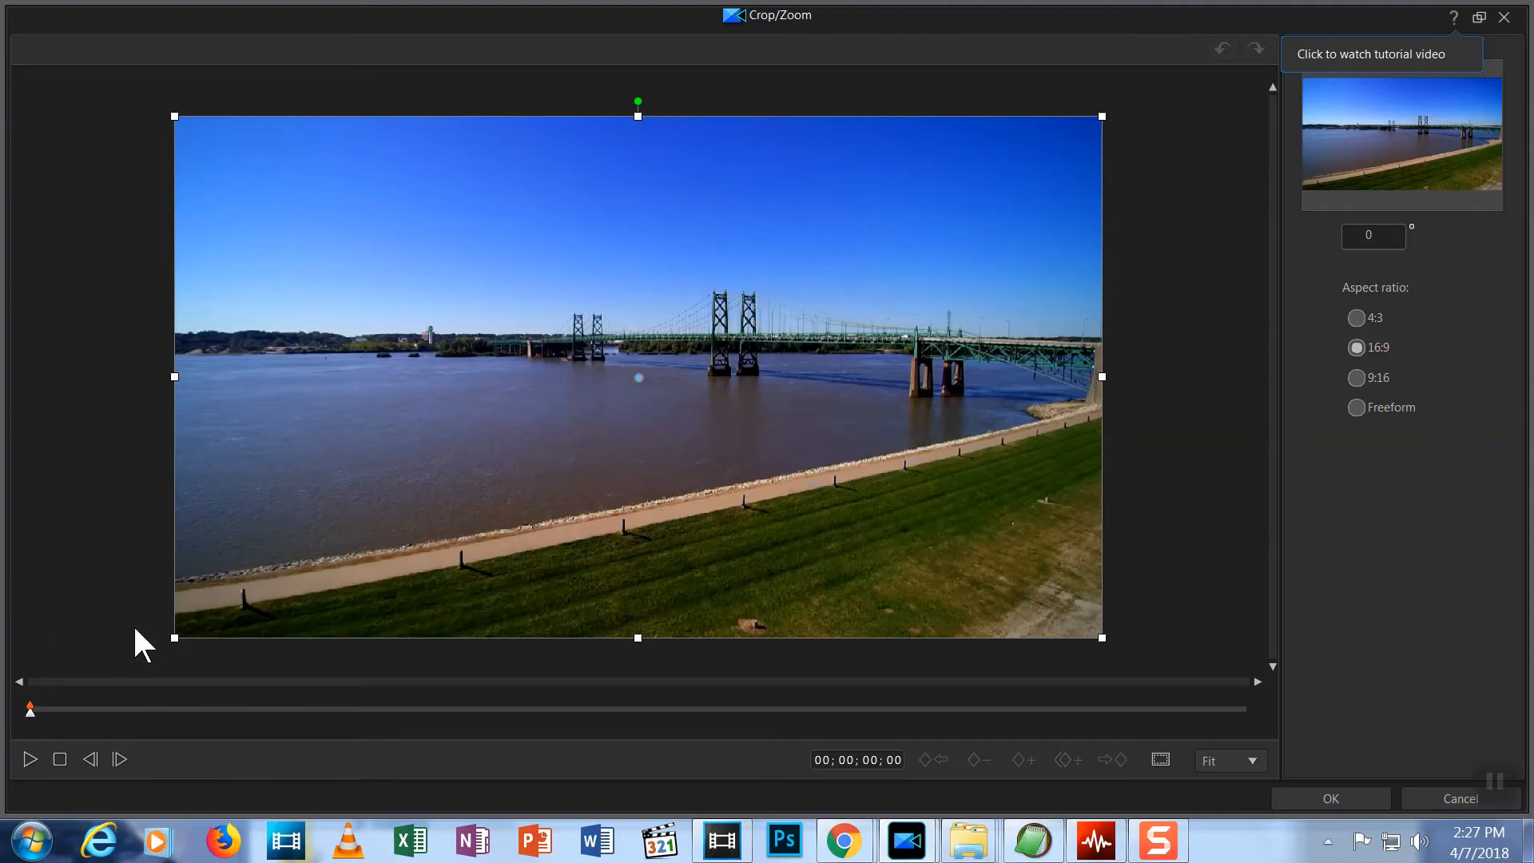
Pause the bridge clip at 00;00;06;19, add a keyframe there and step between the two keyframes.
left_click(30, 758)
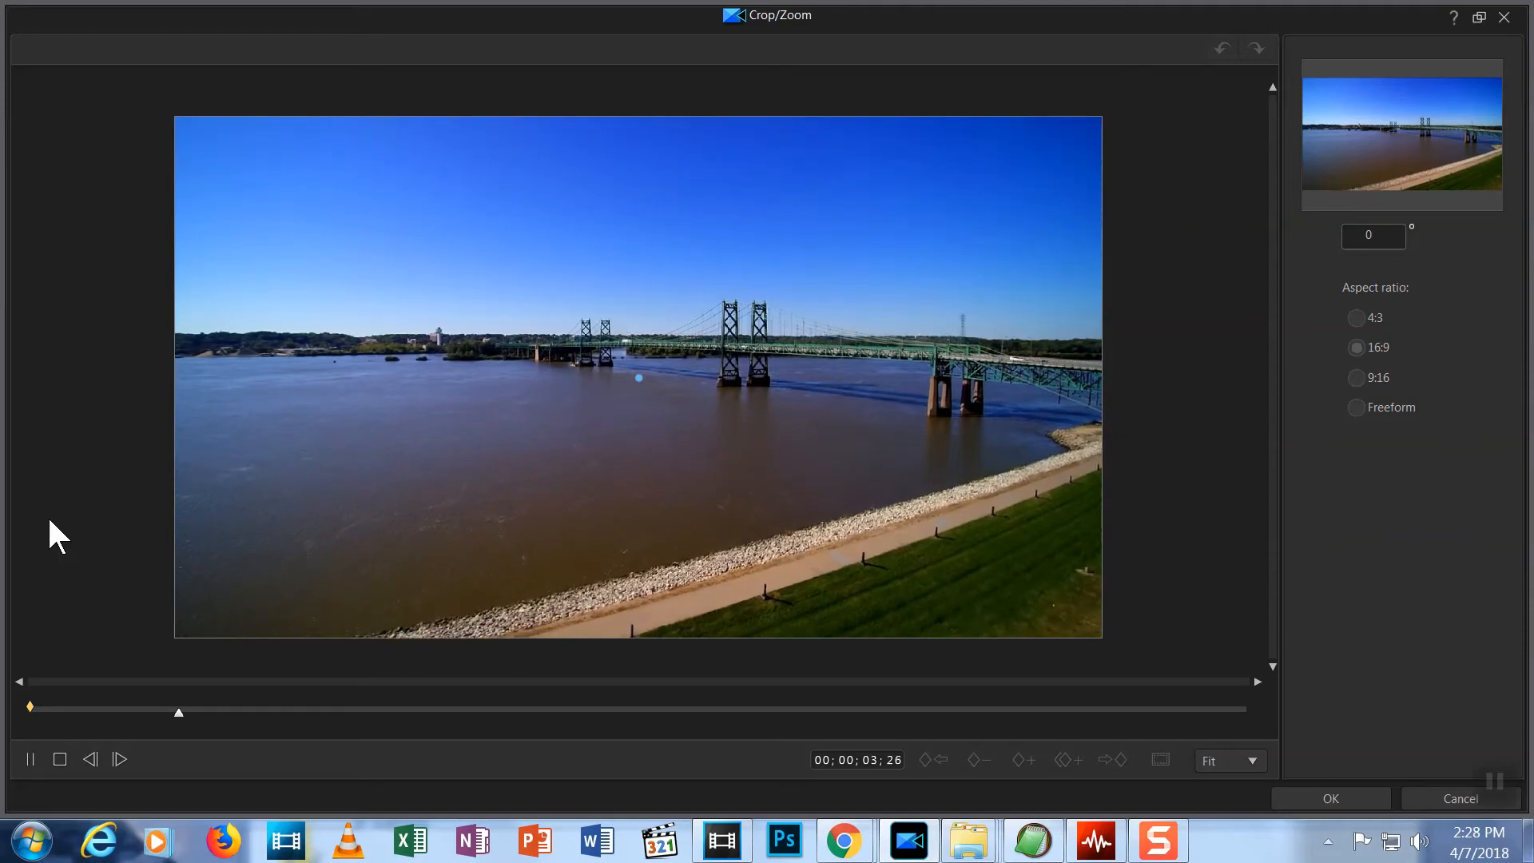
left_click(29, 758)
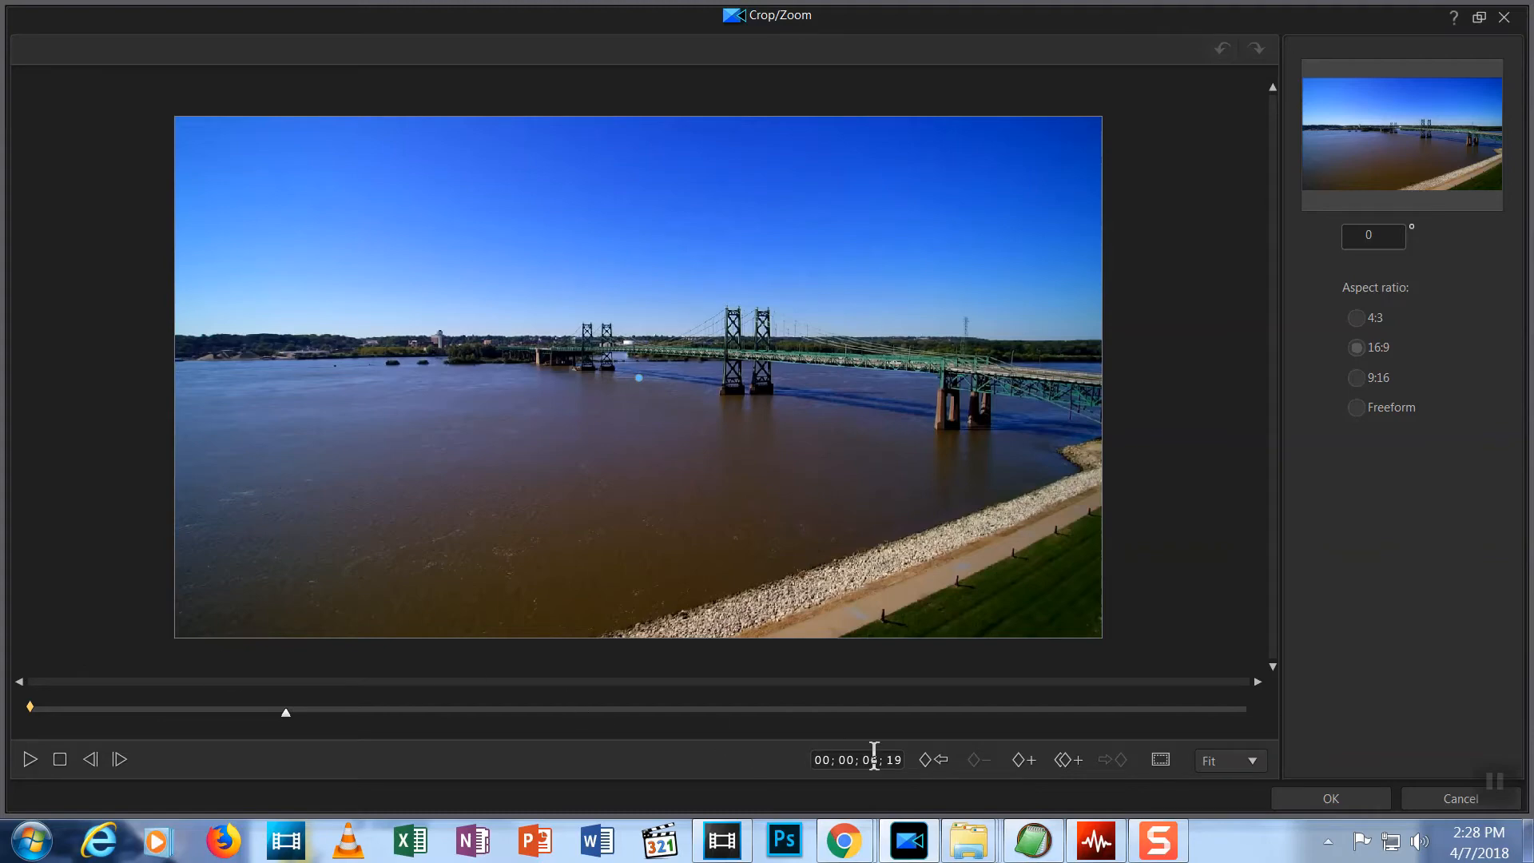
left_click(1028, 769)
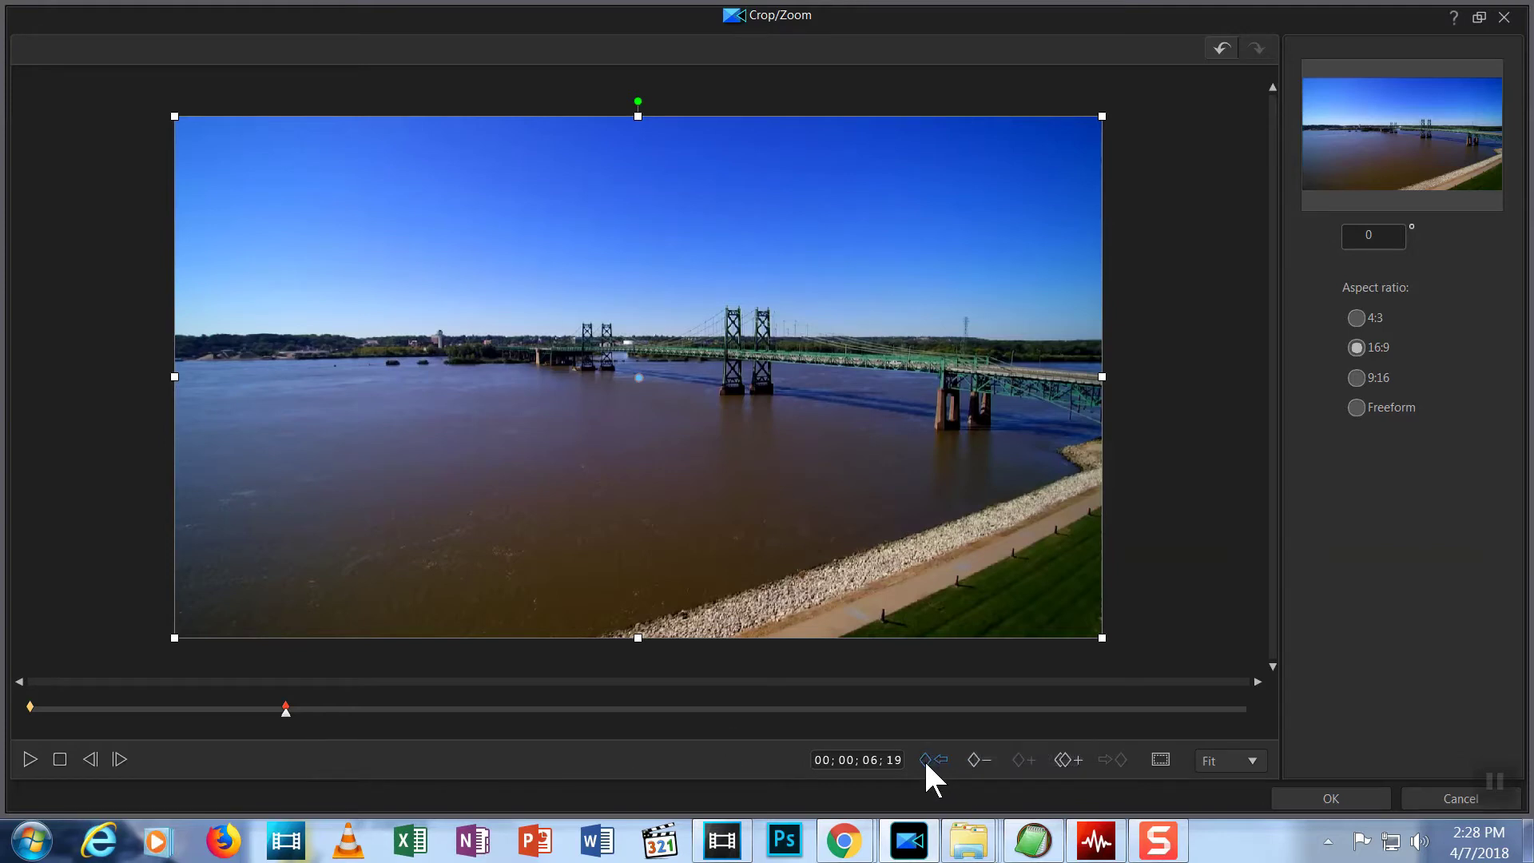
left_click(927, 759)
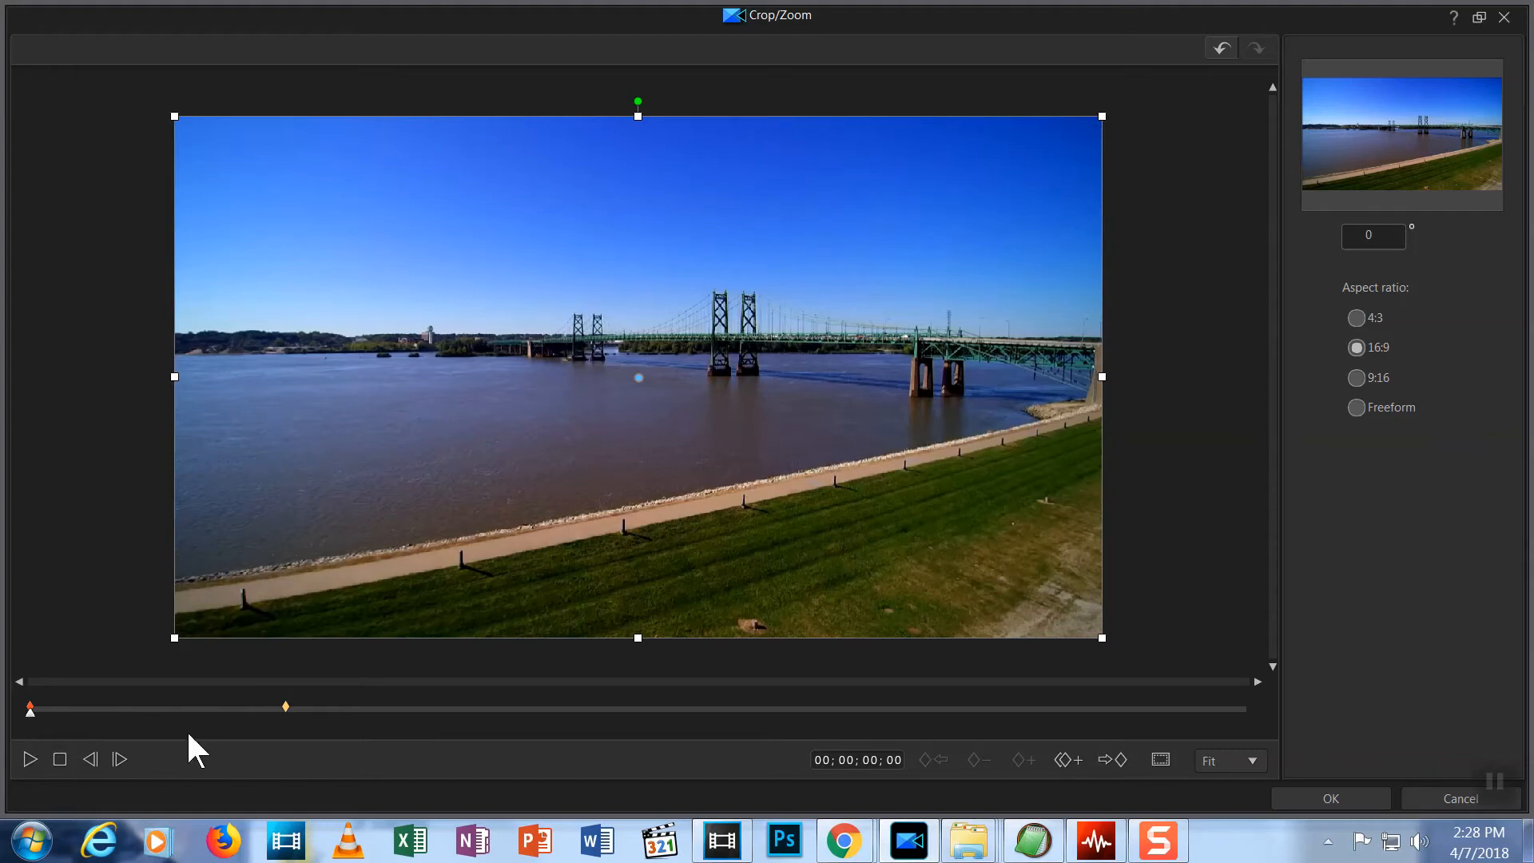
left_click(1108, 759)
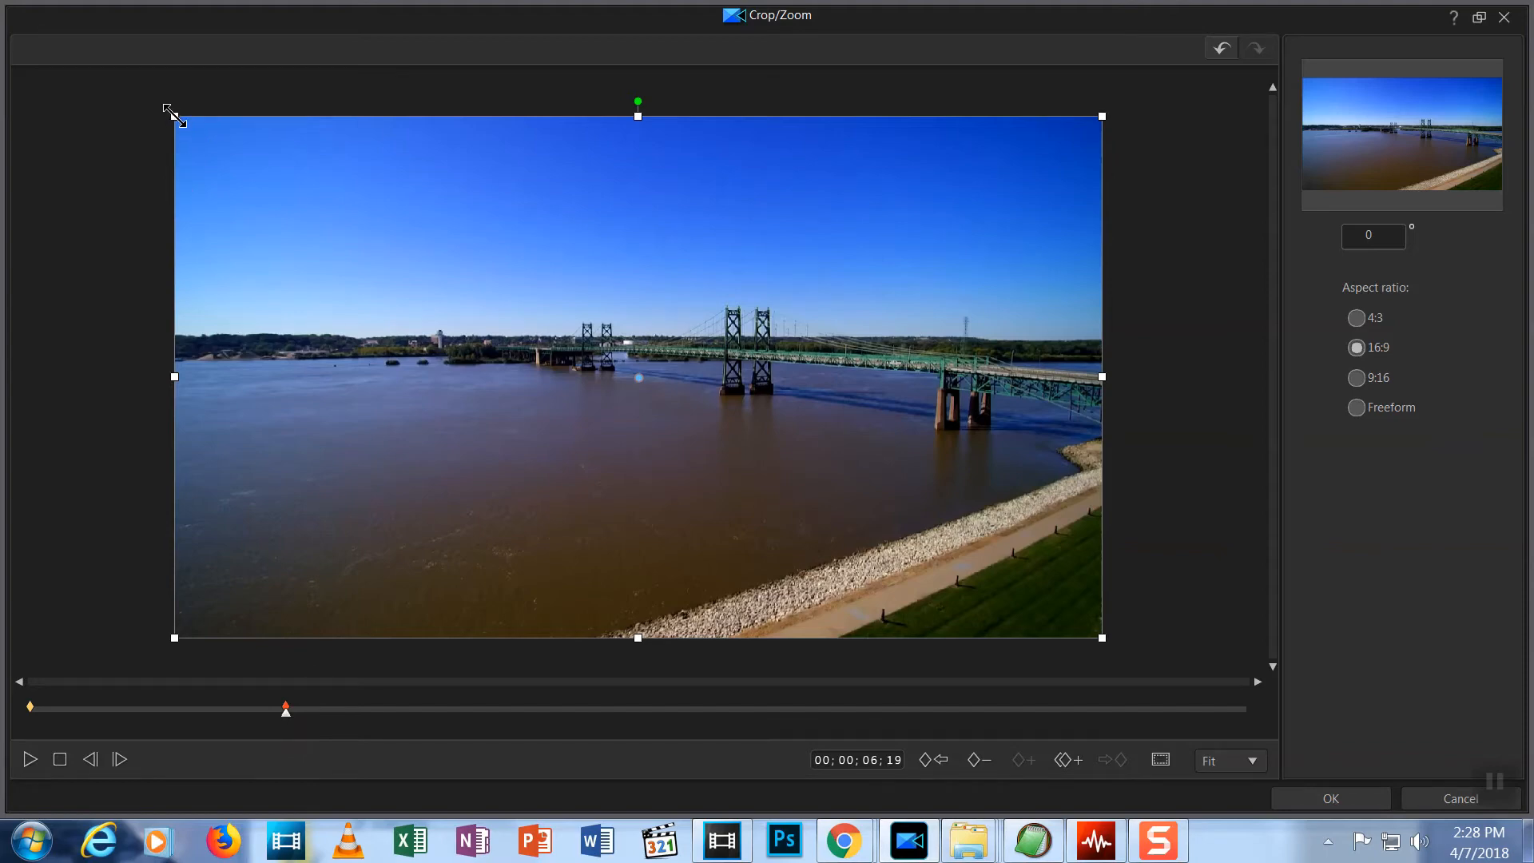
Shrink the 16:9 crop frame and shift it up-right over the bridge towers at the 06;19 keyframe.
left_click_drag(175, 117, 297, 245)
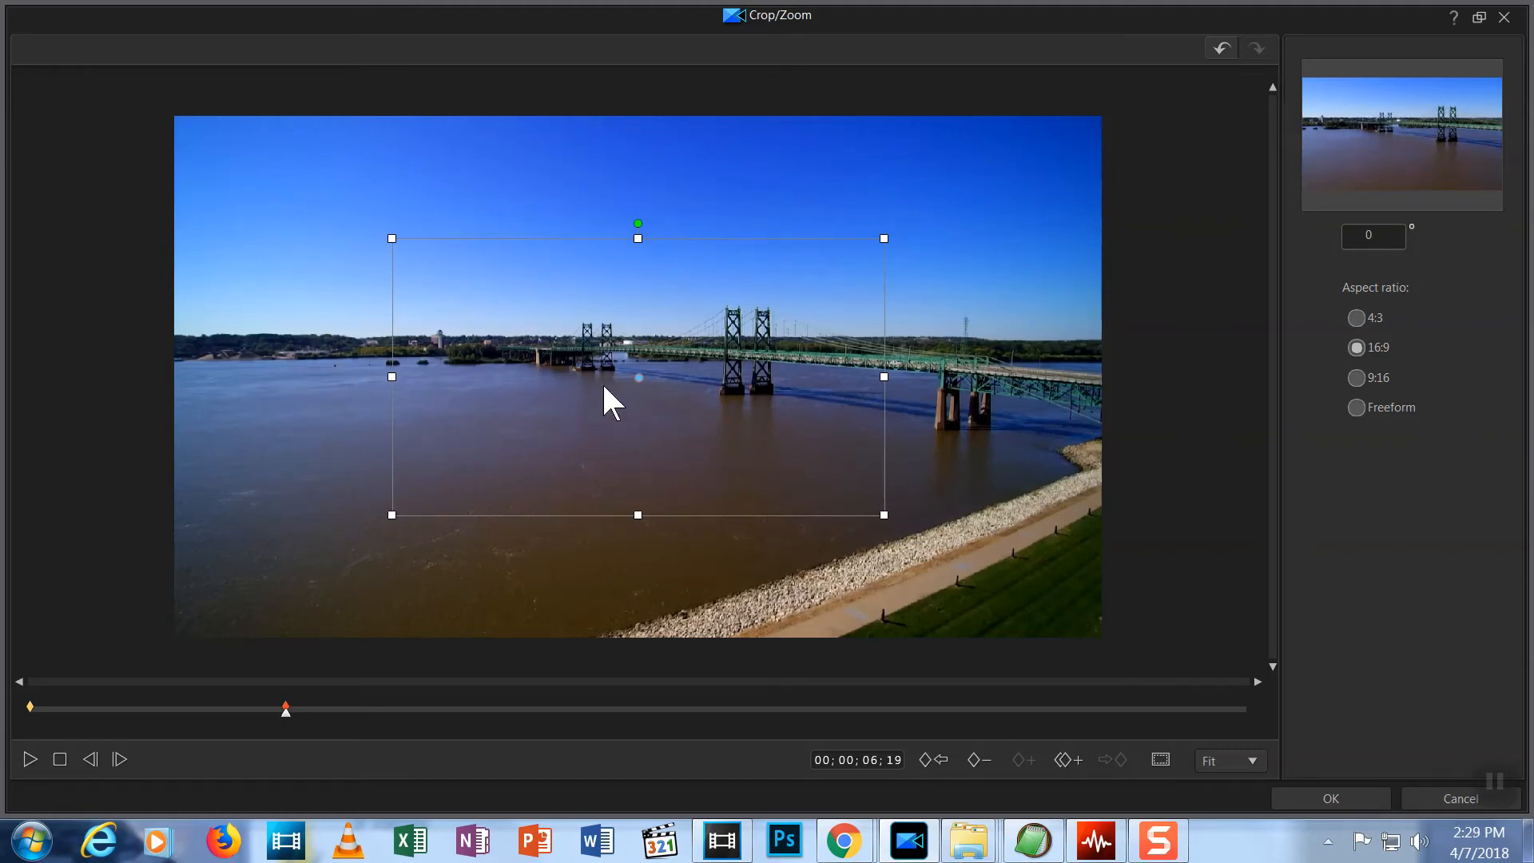
left_click_drag(640, 377, 681, 360)
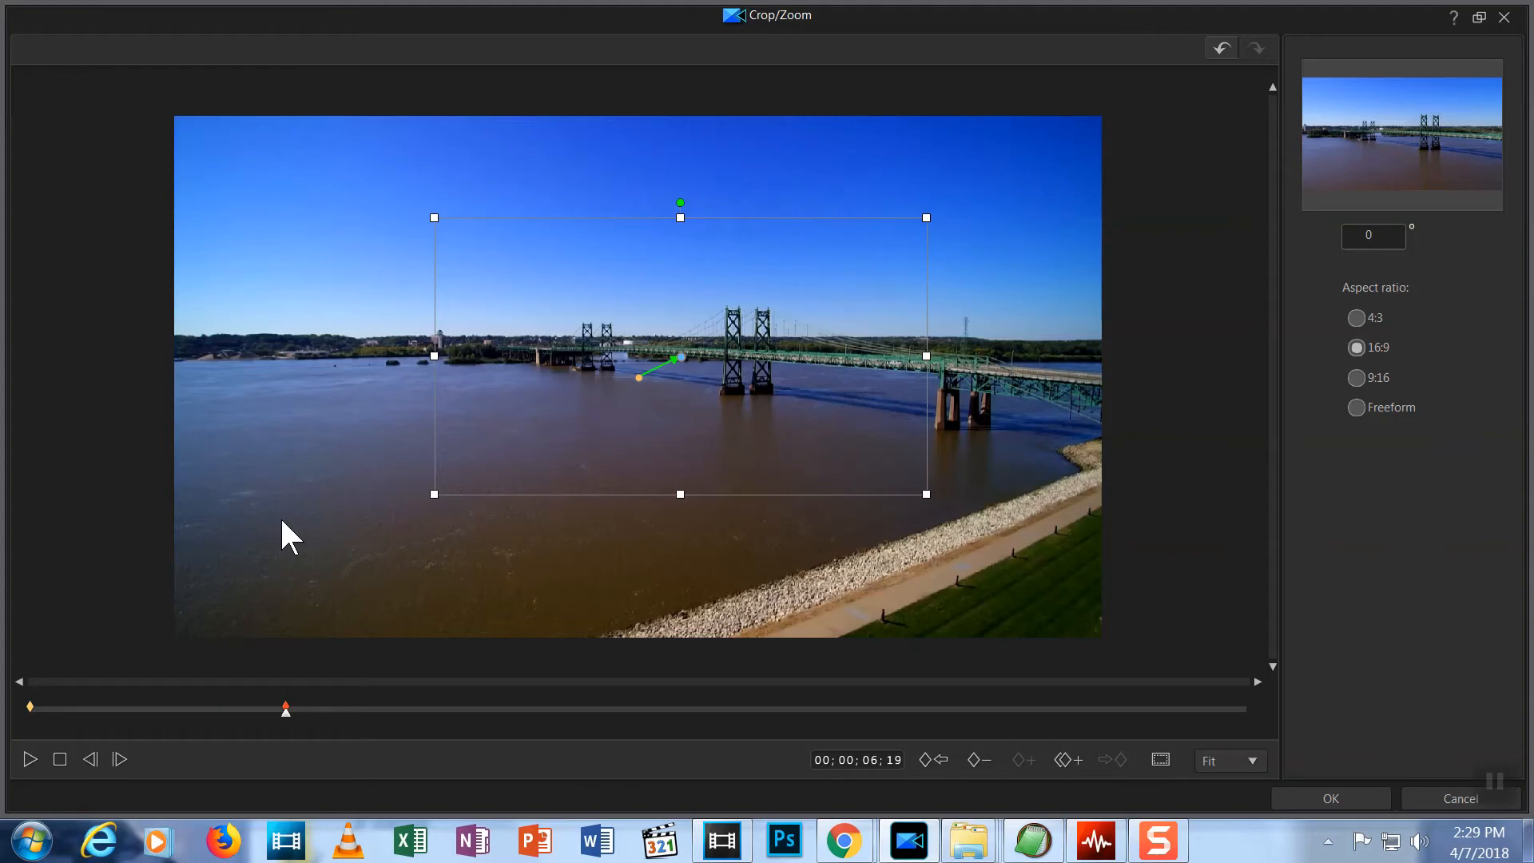
Confirm the Crop/Zoom keyframes with OK and preview the zoom, pausing near 00;00;21;14.
left_click(1332, 798)
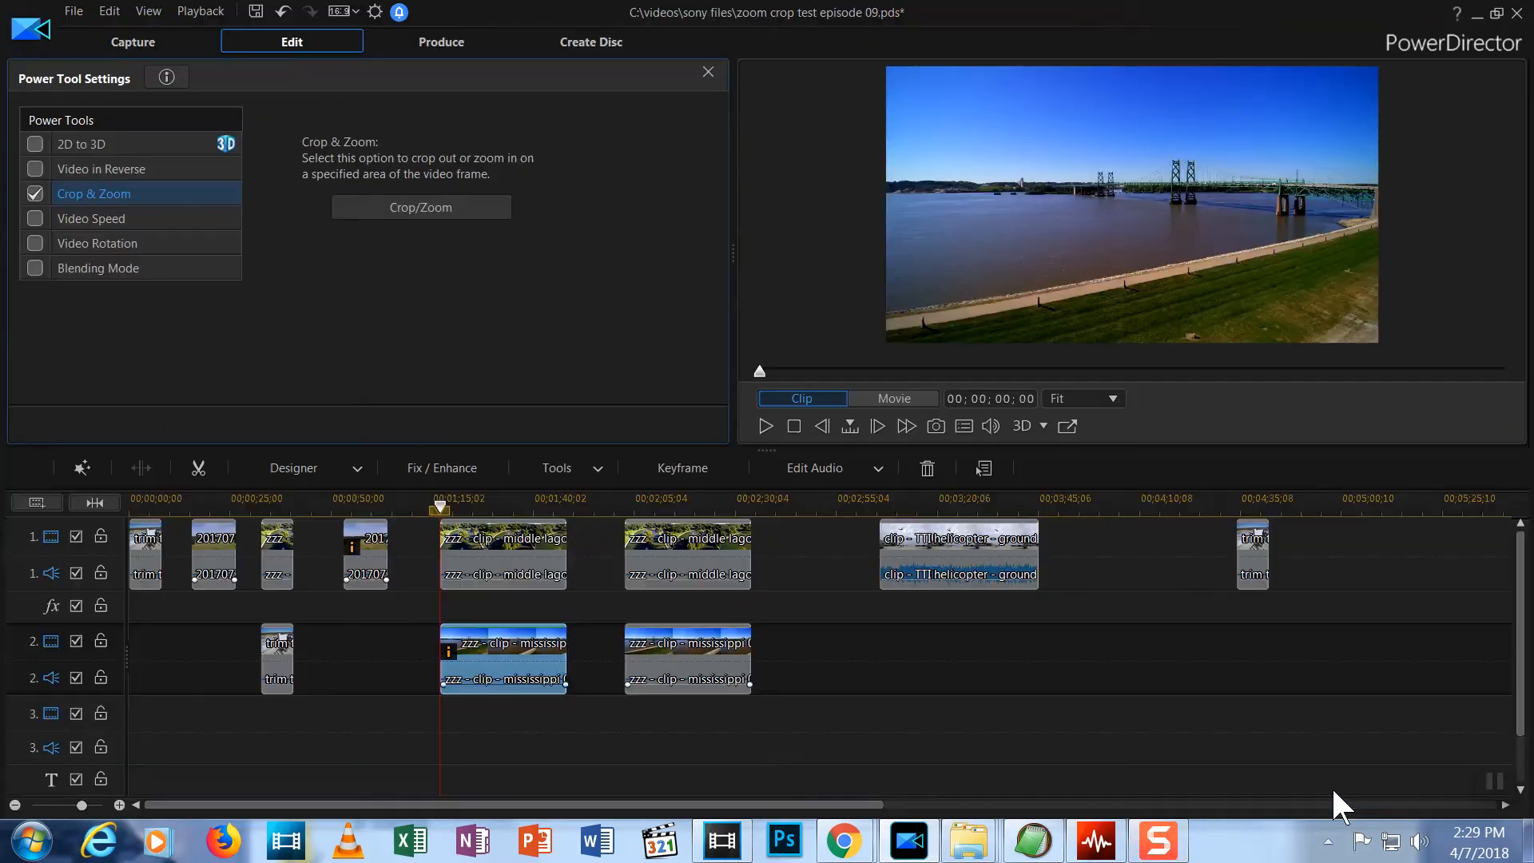
left_click(765, 425)
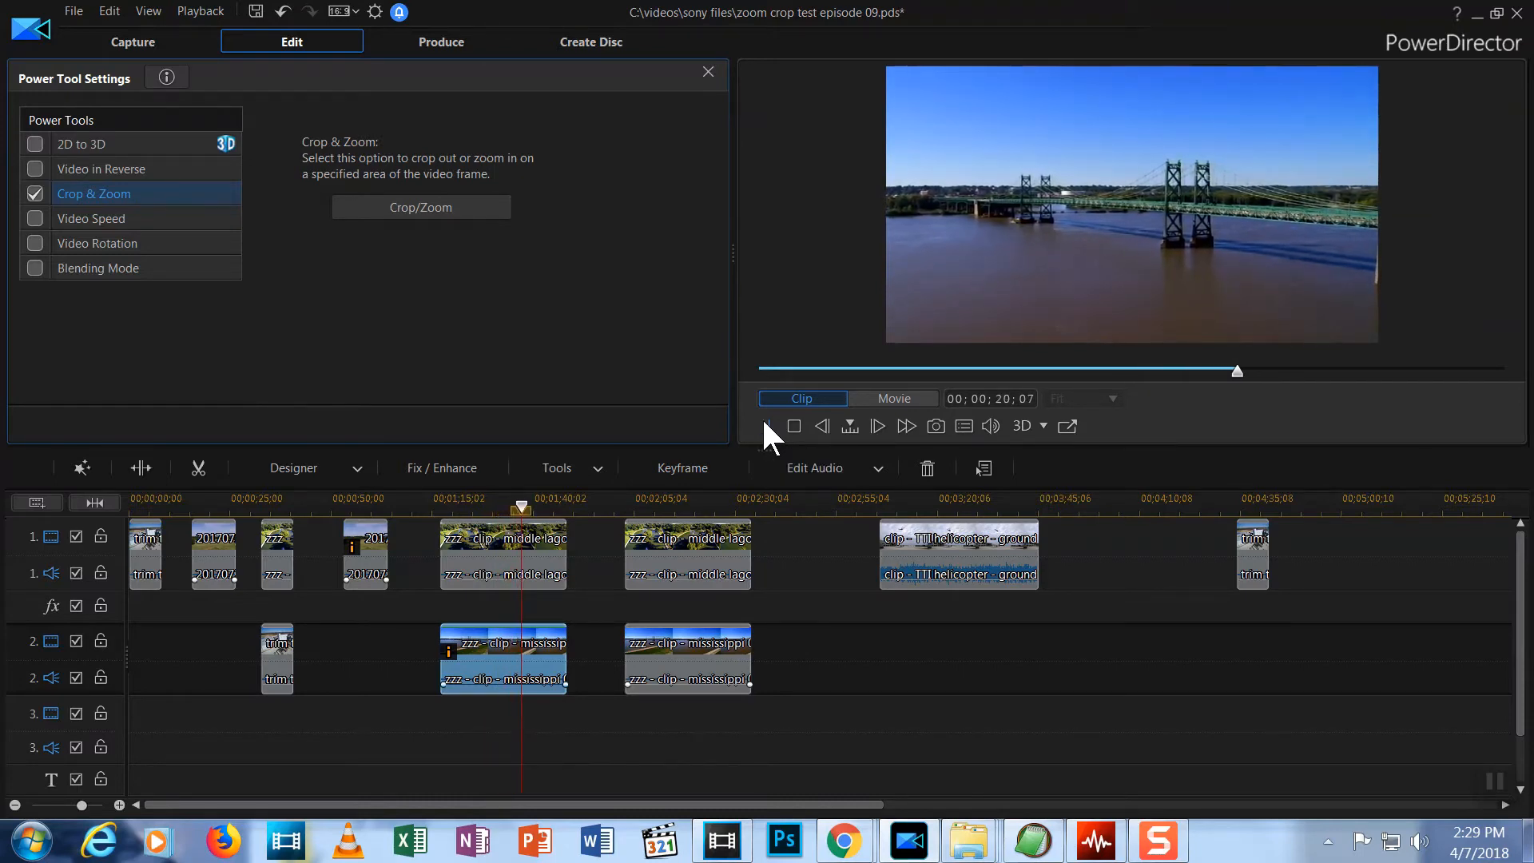
left_click(763, 426)
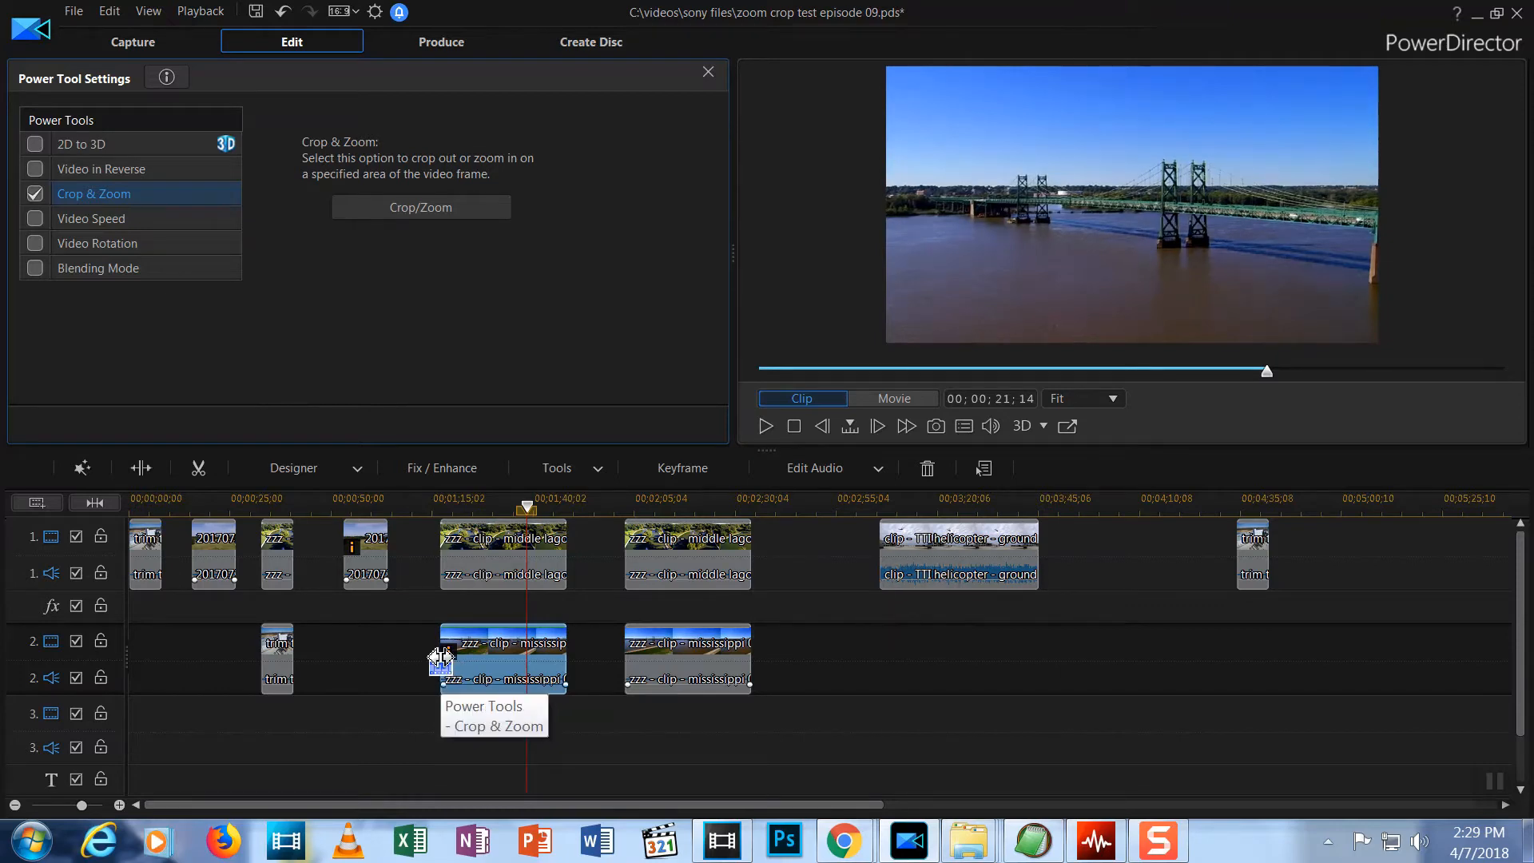
Reopen Crop/Zoom on the bridge clip and add a keyframe at 00;00;20;11.
left_click(420, 207)
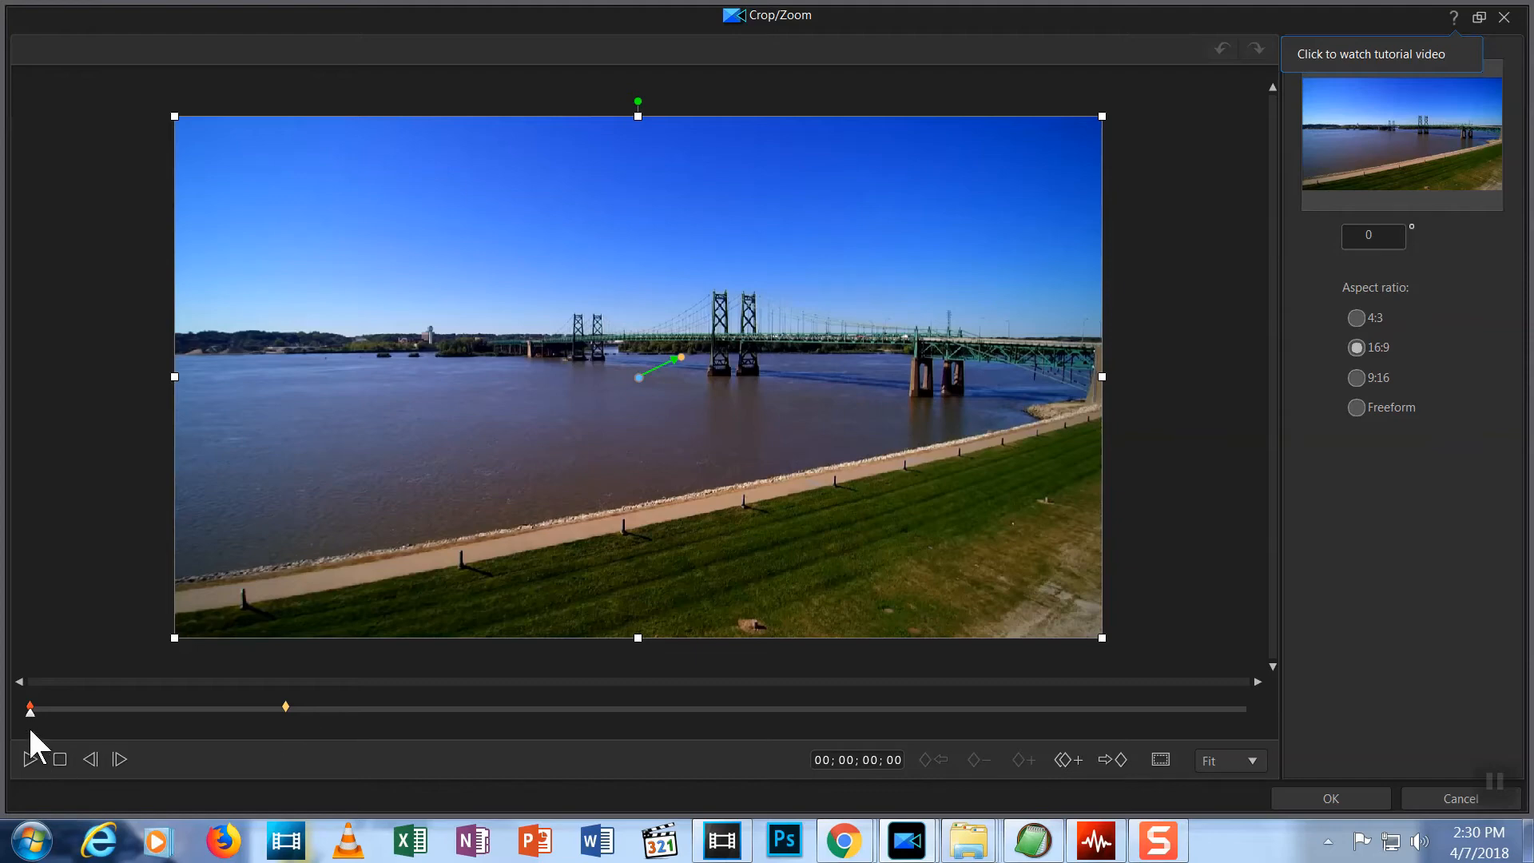
left_click_drag(28, 710, 813, 709)
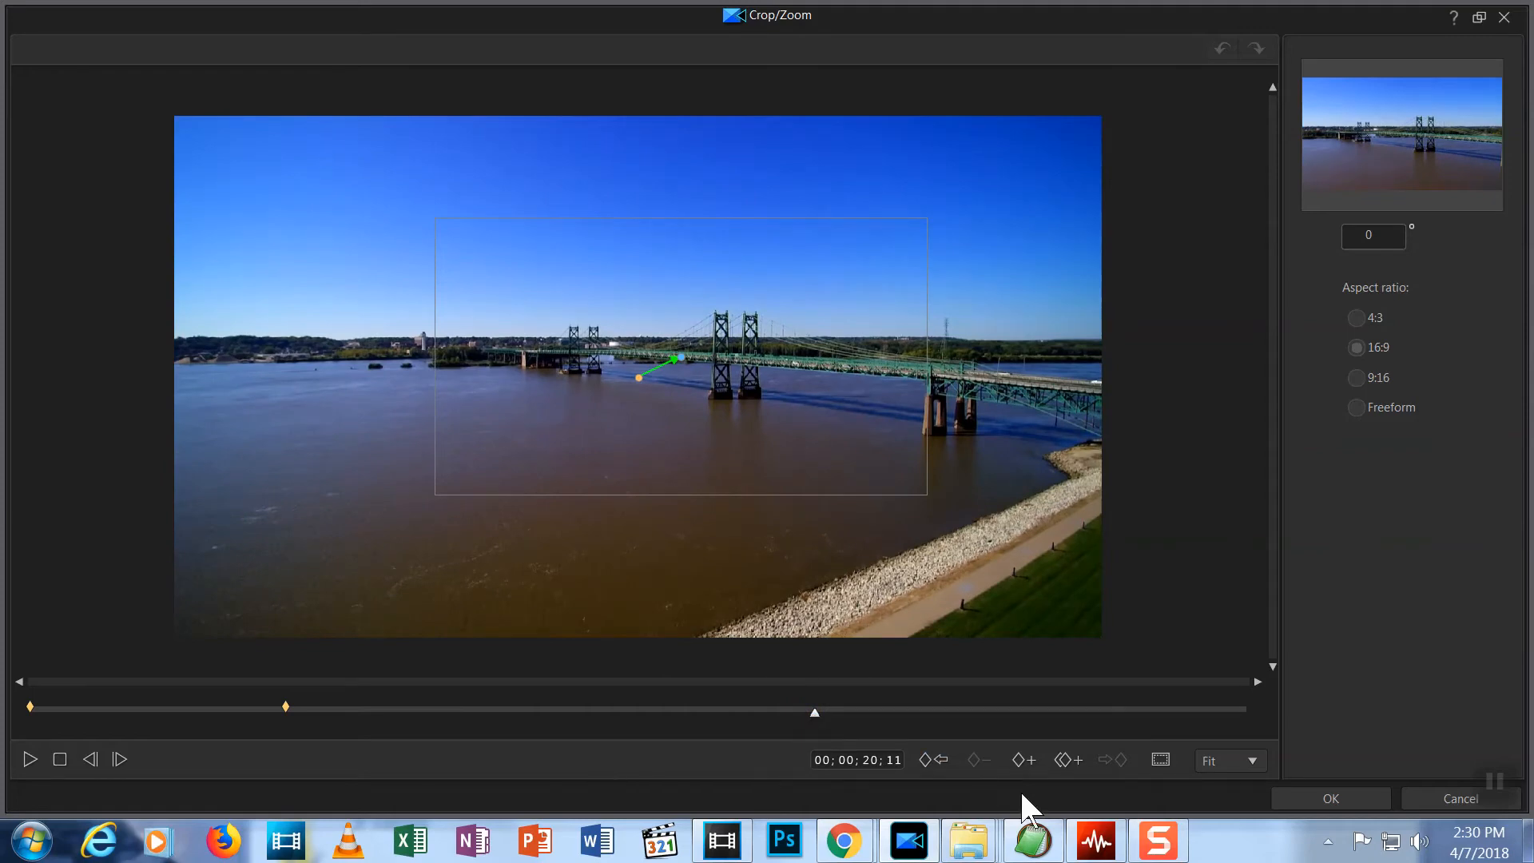
left_click(1017, 762)
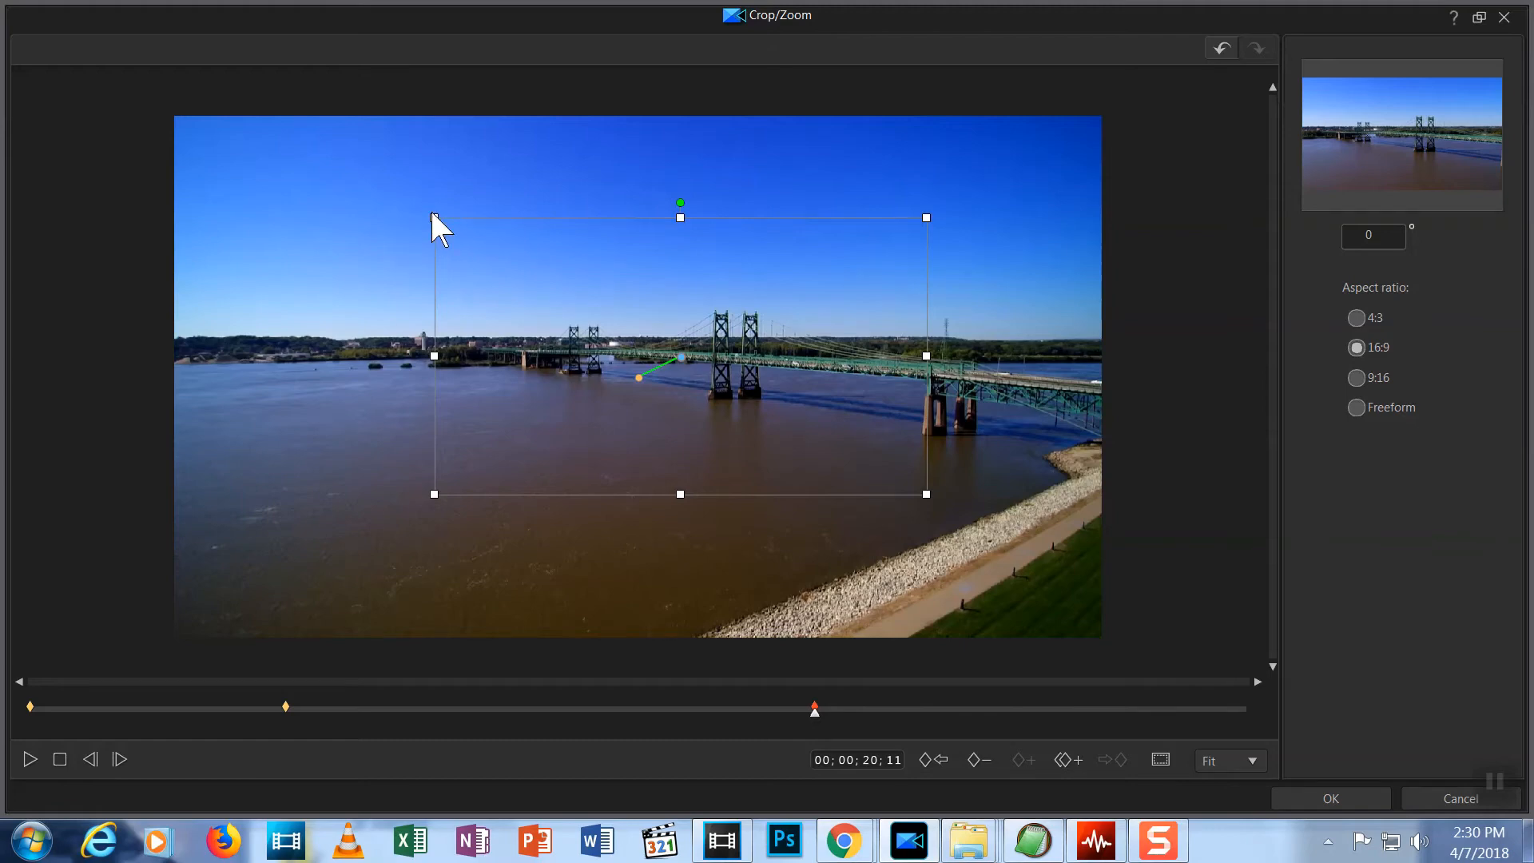
Enlarge the crop frame to zoom back out and shift it down and left.
left_click_drag(434, 218, 327, 129)
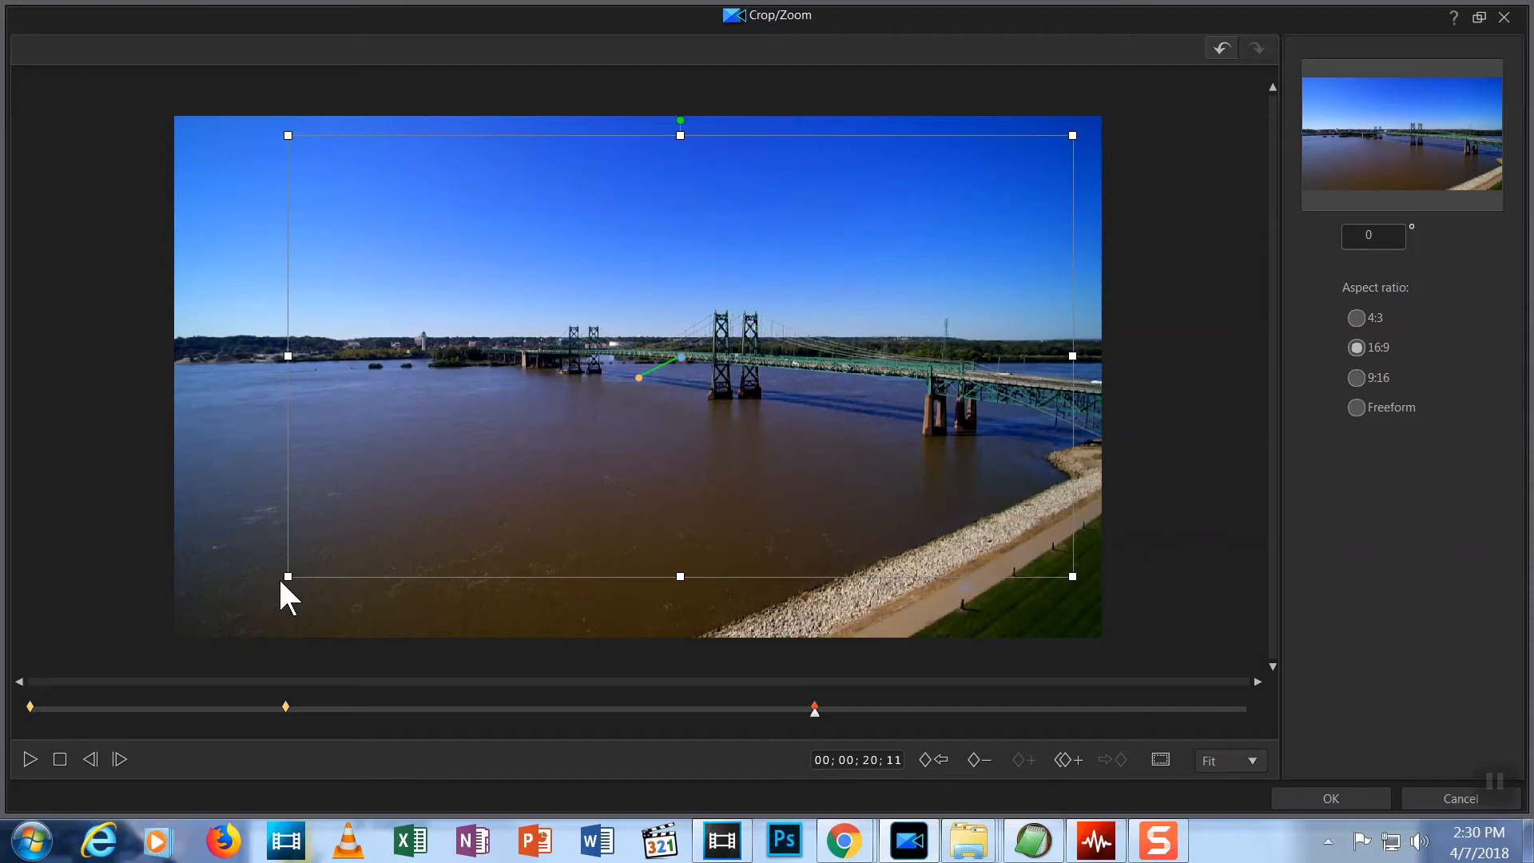
mouse_move(288, 579)
left_mouse_down()
mouse_move(260, 593)
mouse_move(278, 583)
left_mouse_up()
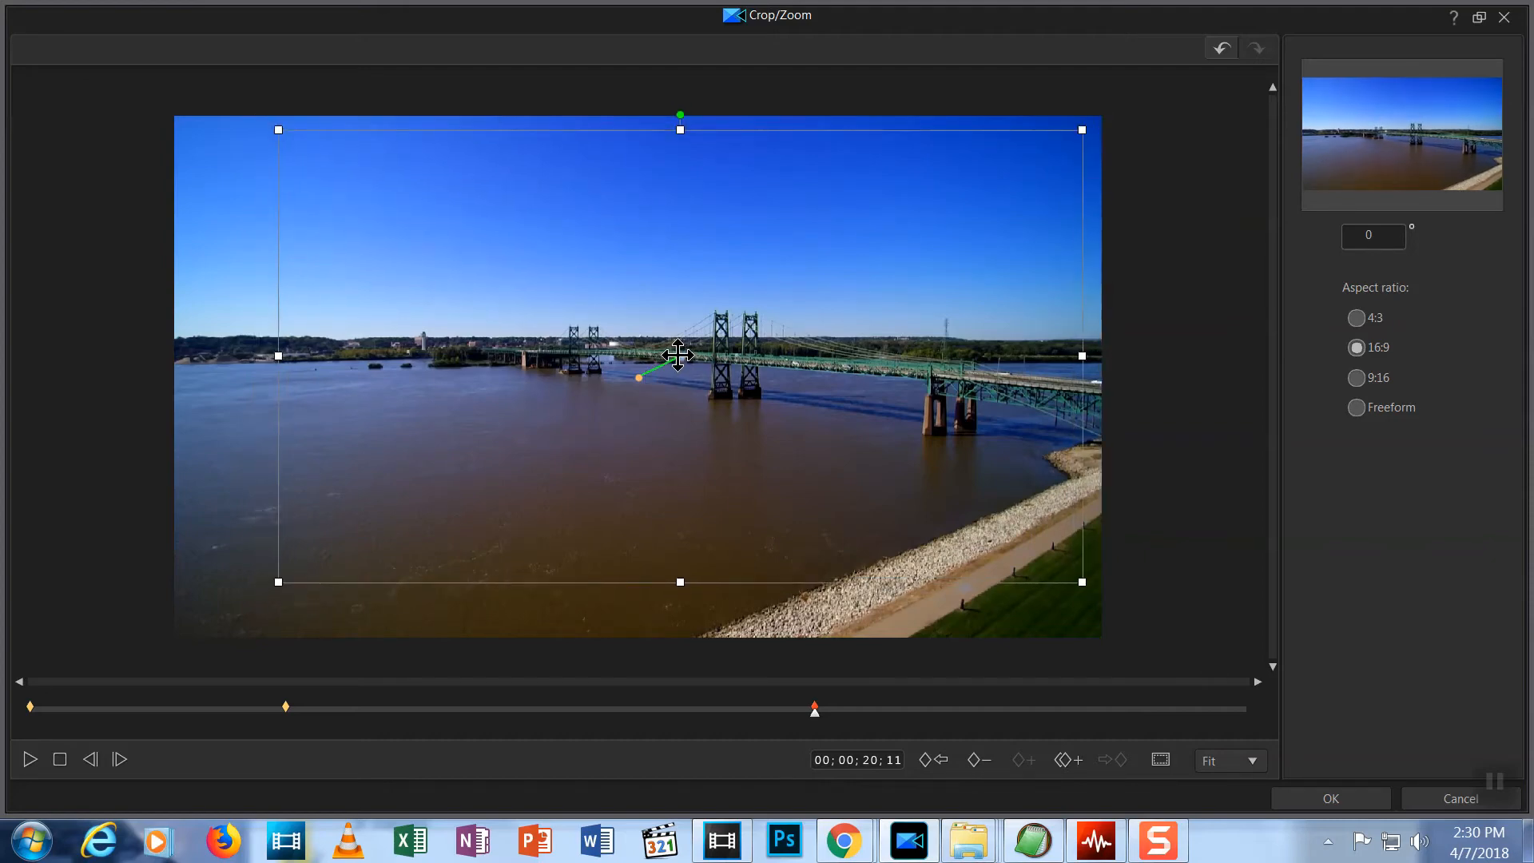
left_click_drag(678, 356, 583, 404)
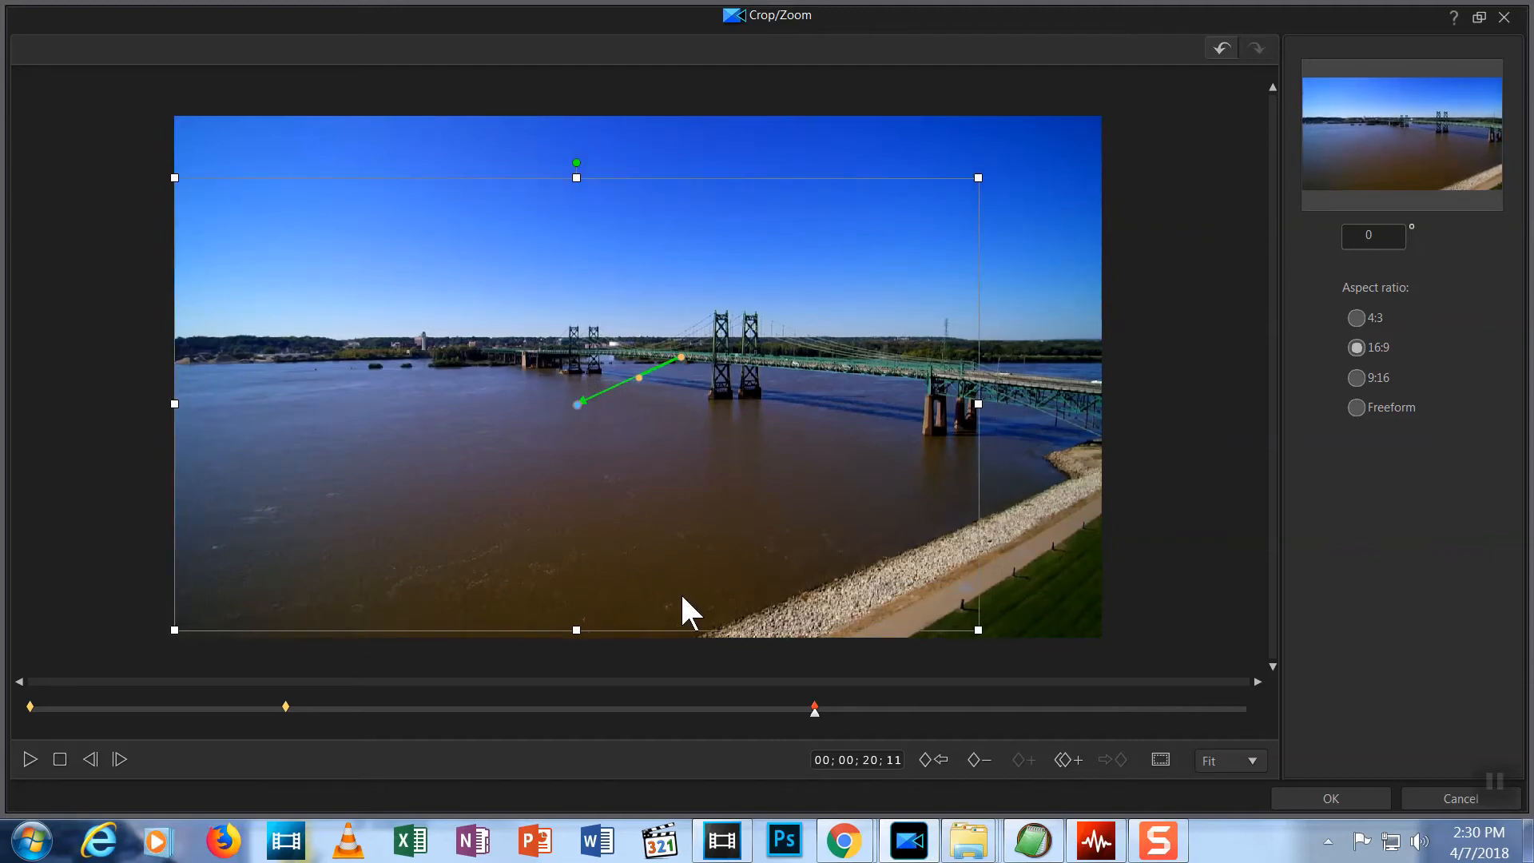
Confirm the keyframes with OK and play the bridge clip's zoom, pausing around 17 seconds.
left_click(1318, 798)
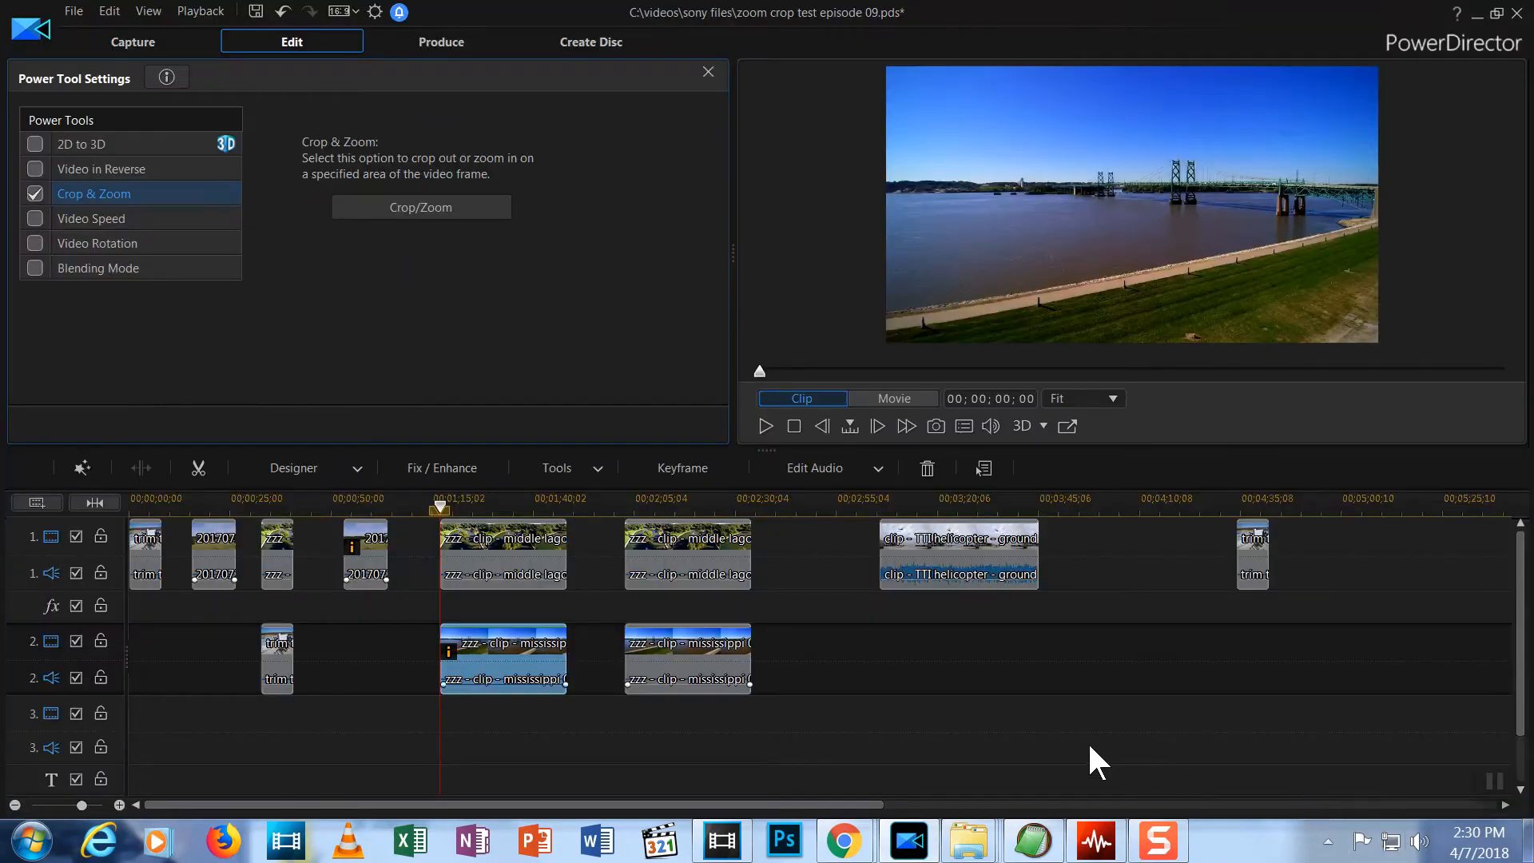
left_click(765, 427)
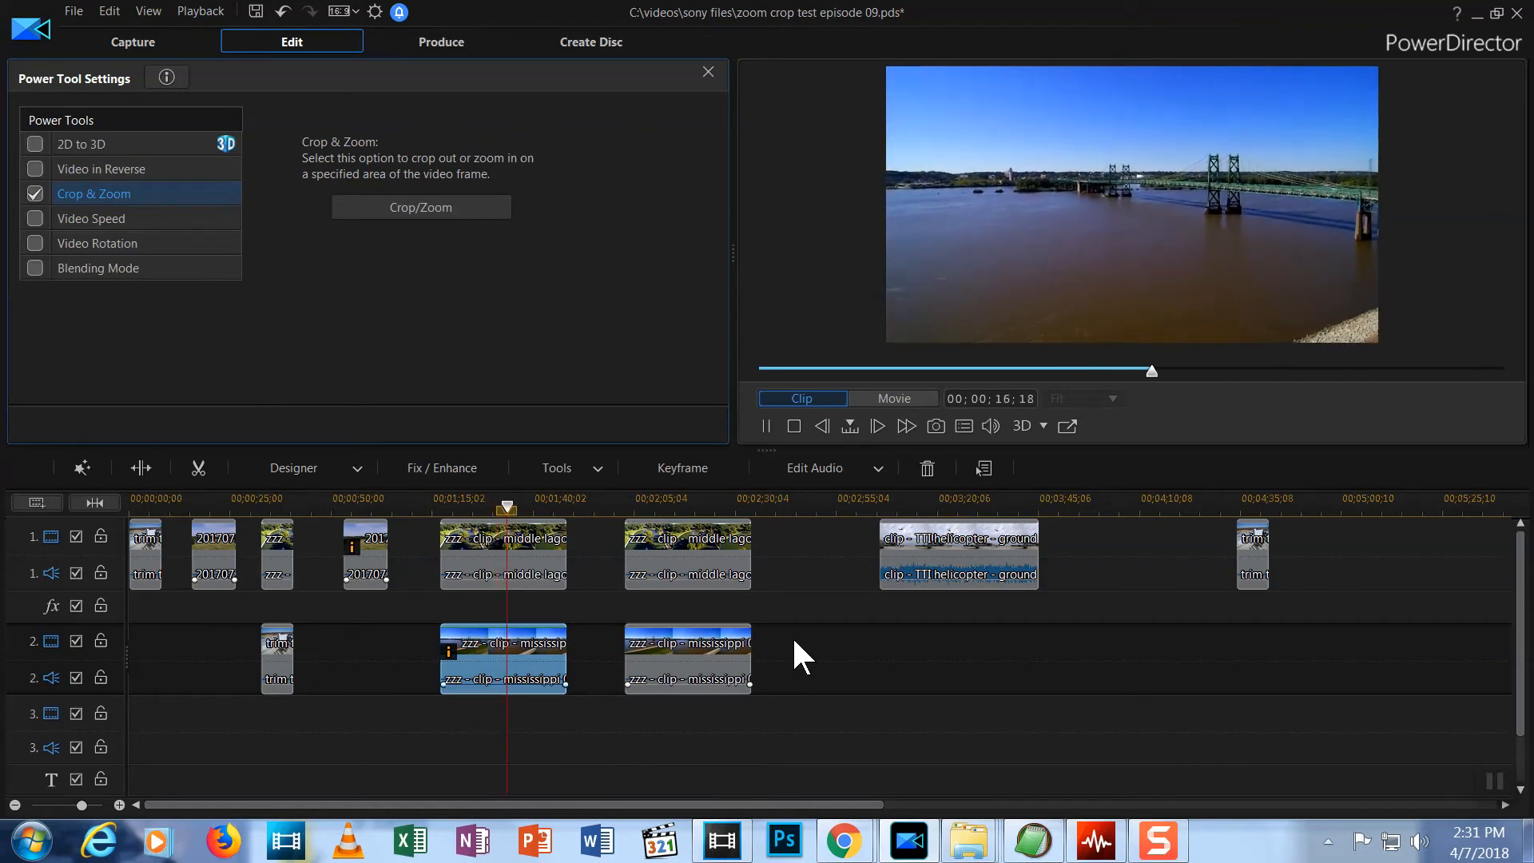
left_click(764, 425)
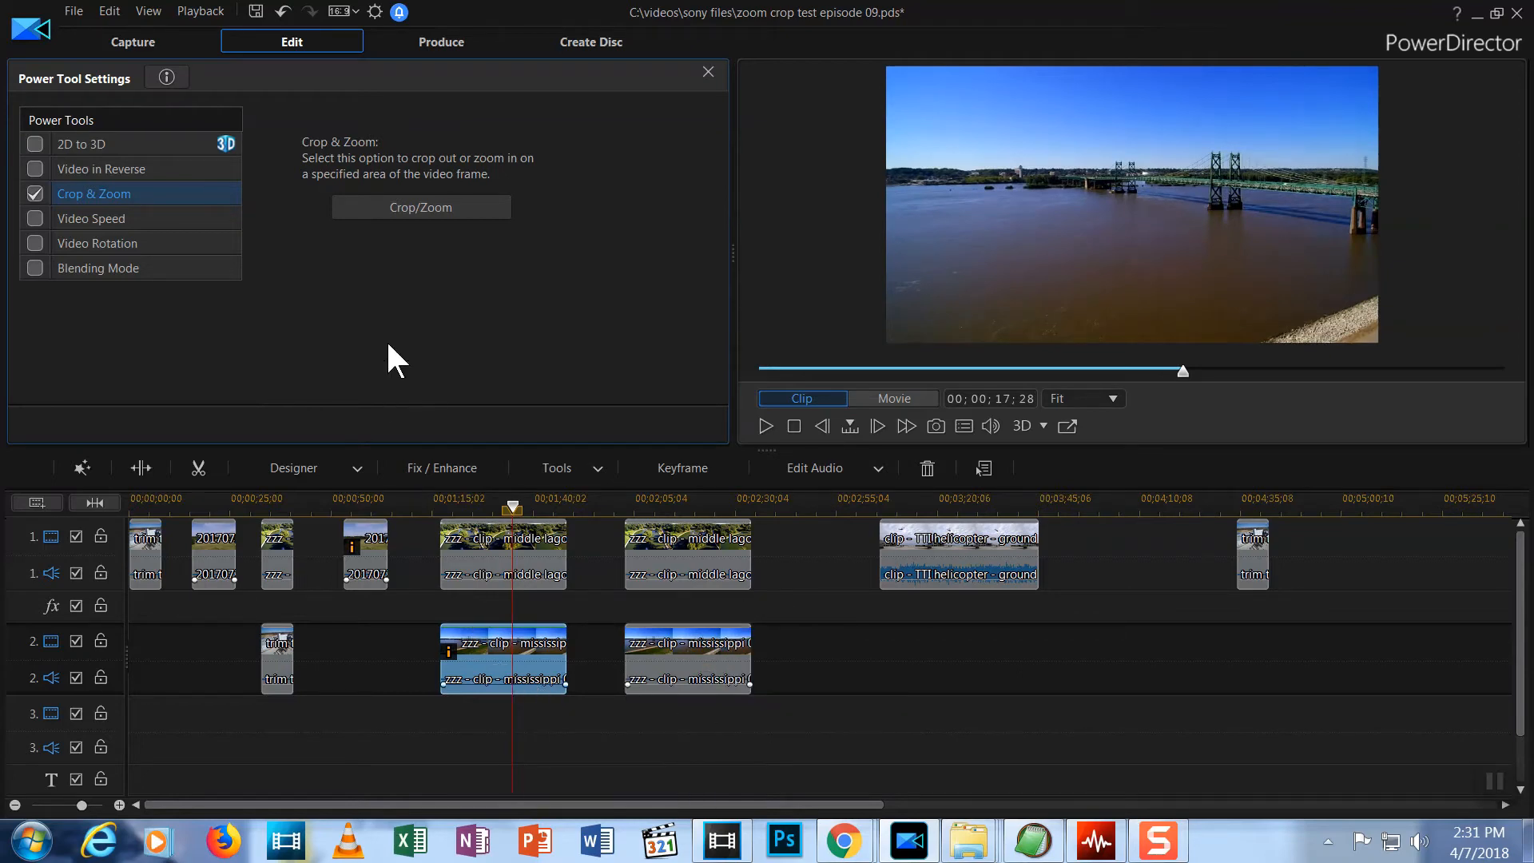
Add a keyframe at 00;00;12;27 using Duplicate Previous Keyframe, confirm with OK and start playback.
left_click(421, 208)
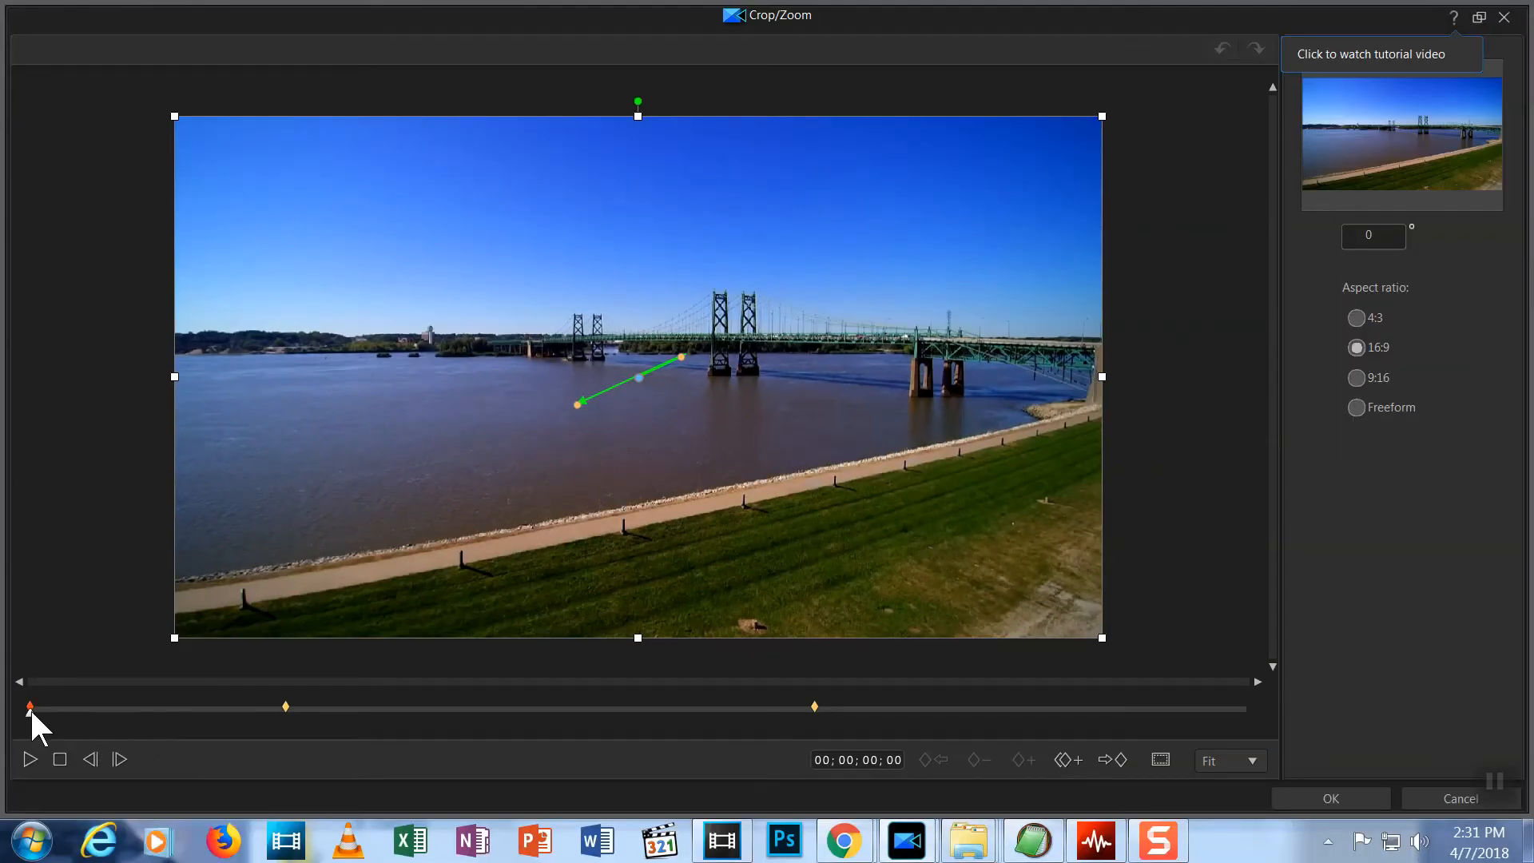
left_click_drag(30, 710, 527, 716)
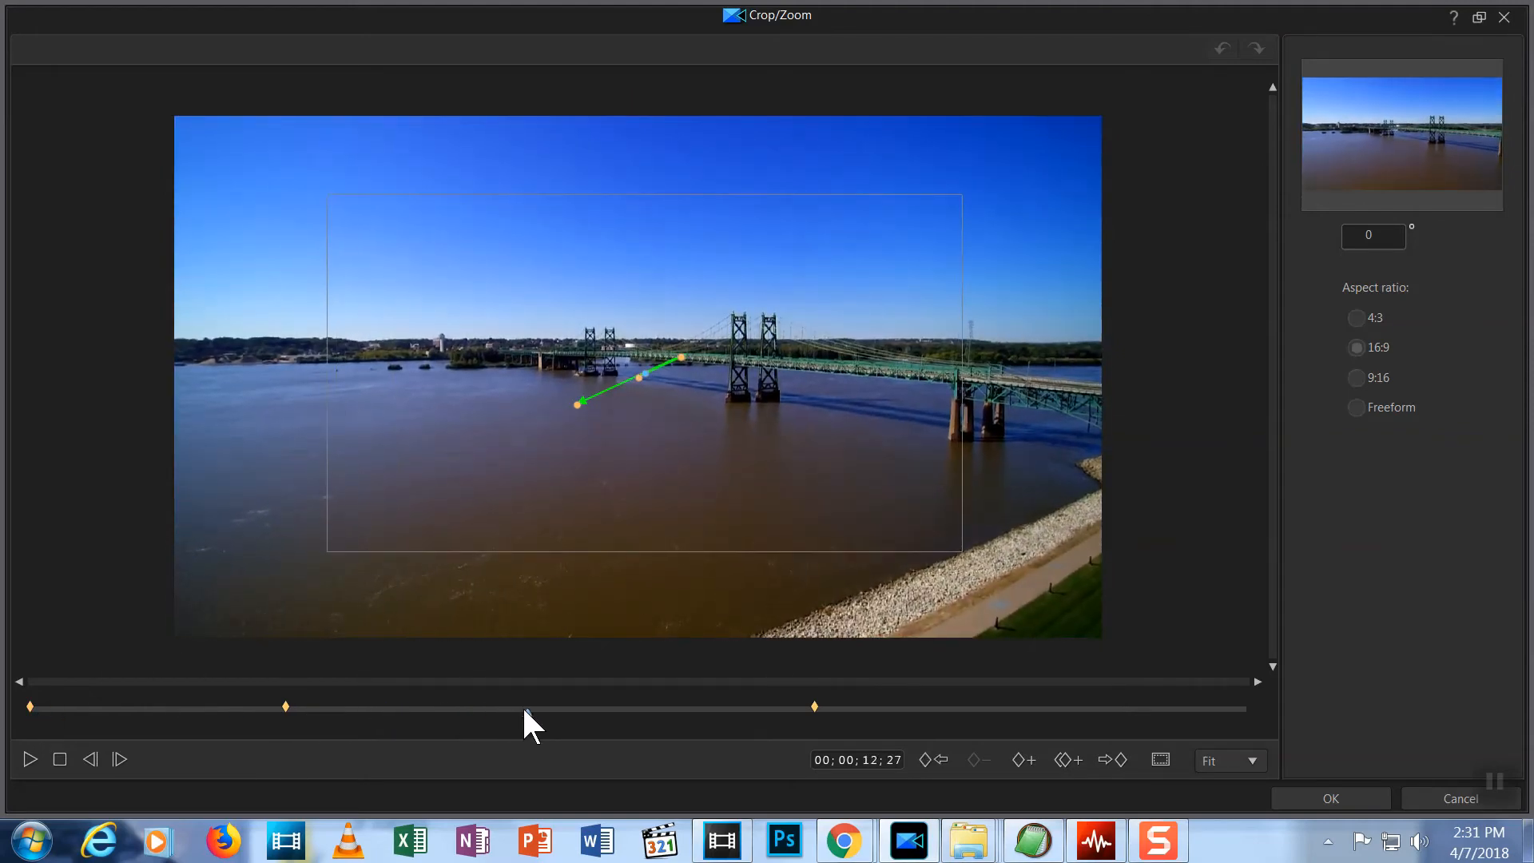
left_click(1025, 761)
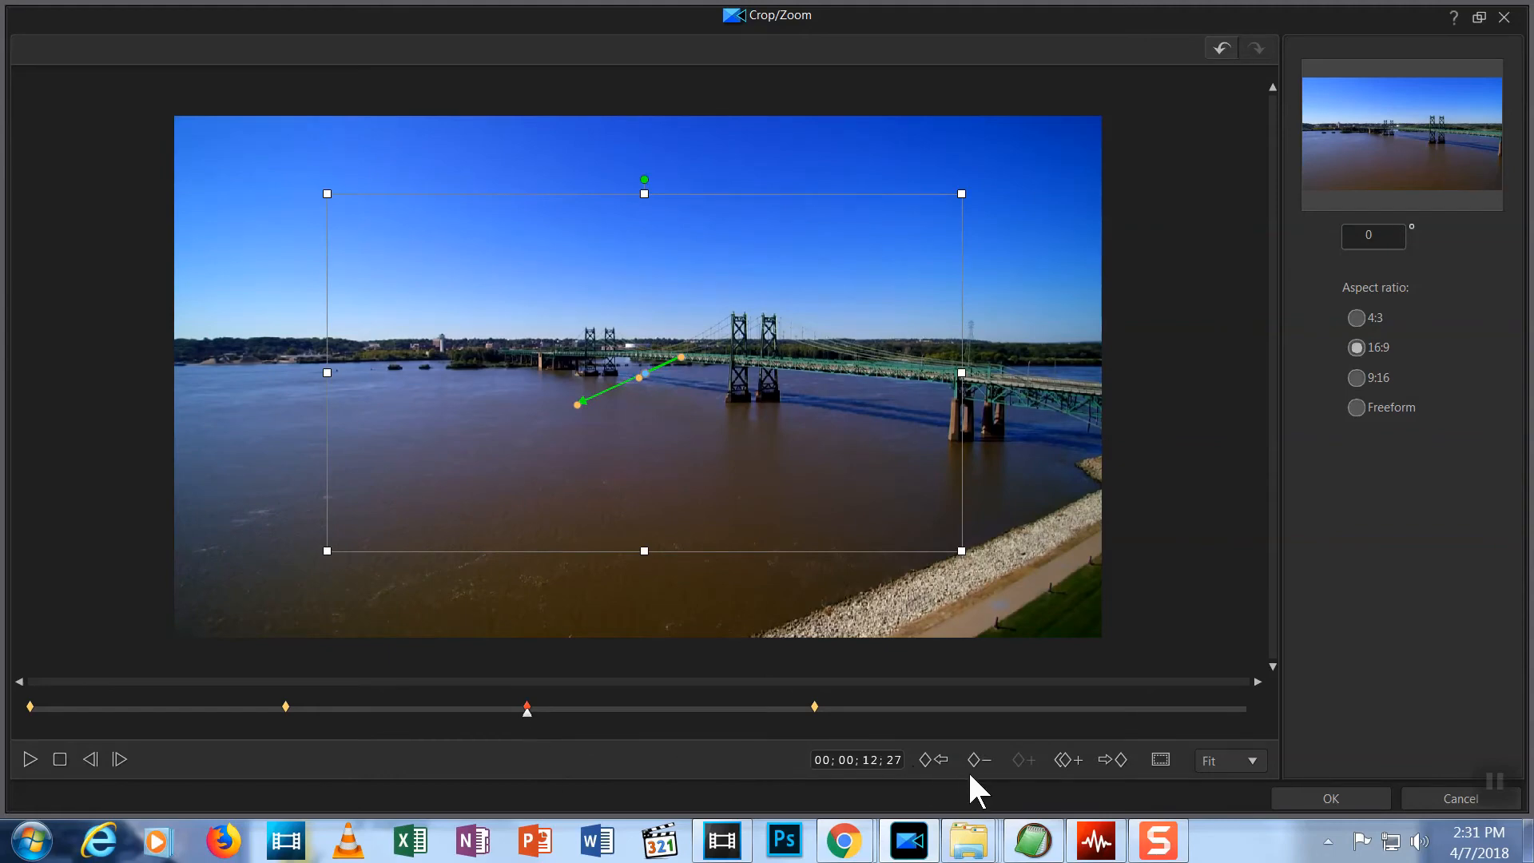
left_click(1068, 759)
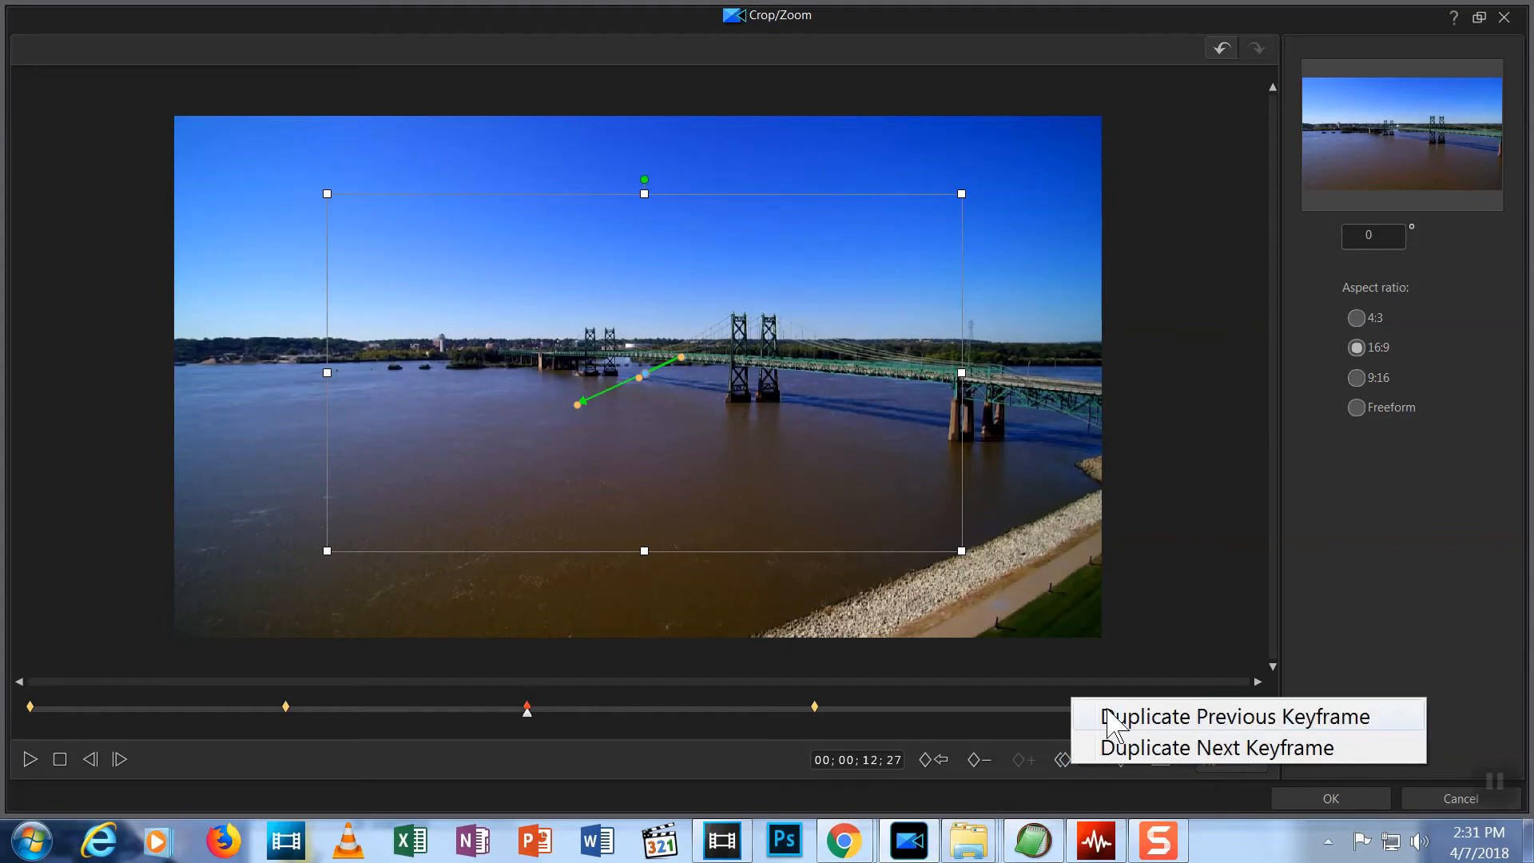
left_click(1115, 720)
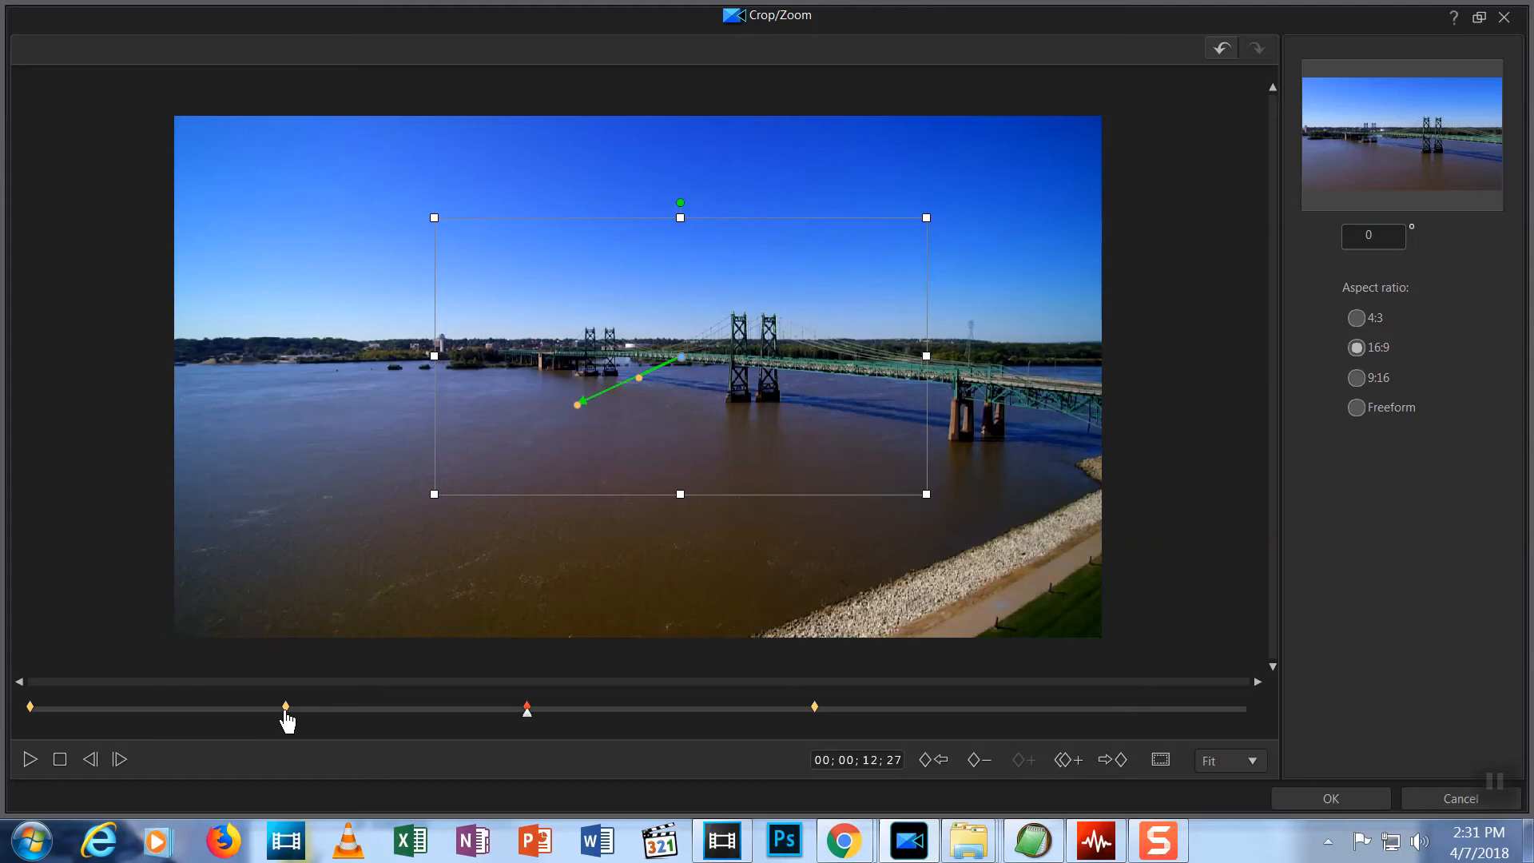
left_click(1330, 799)
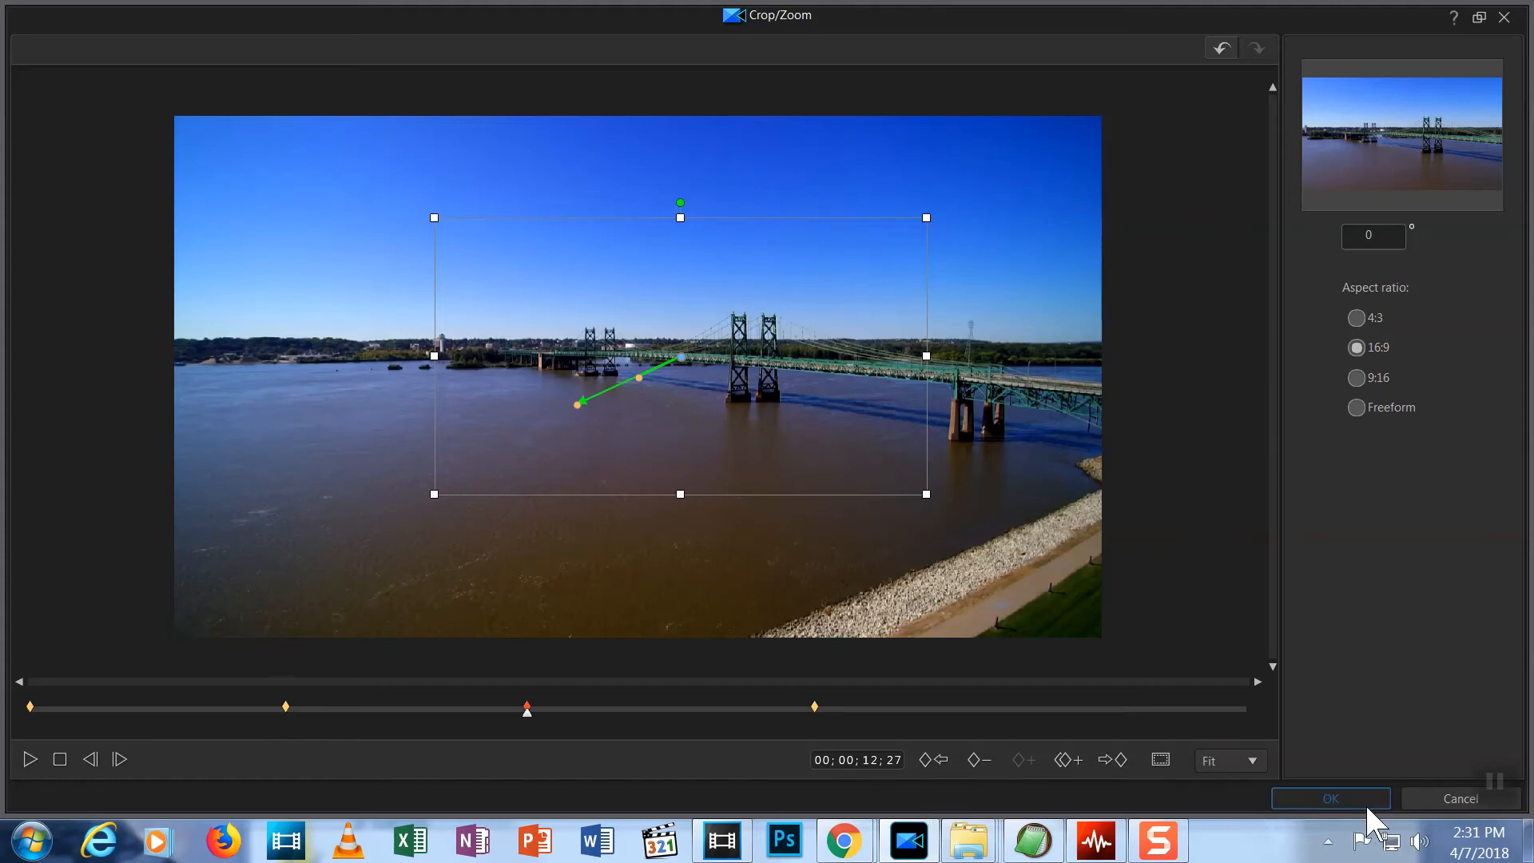
left_click(765, 426)
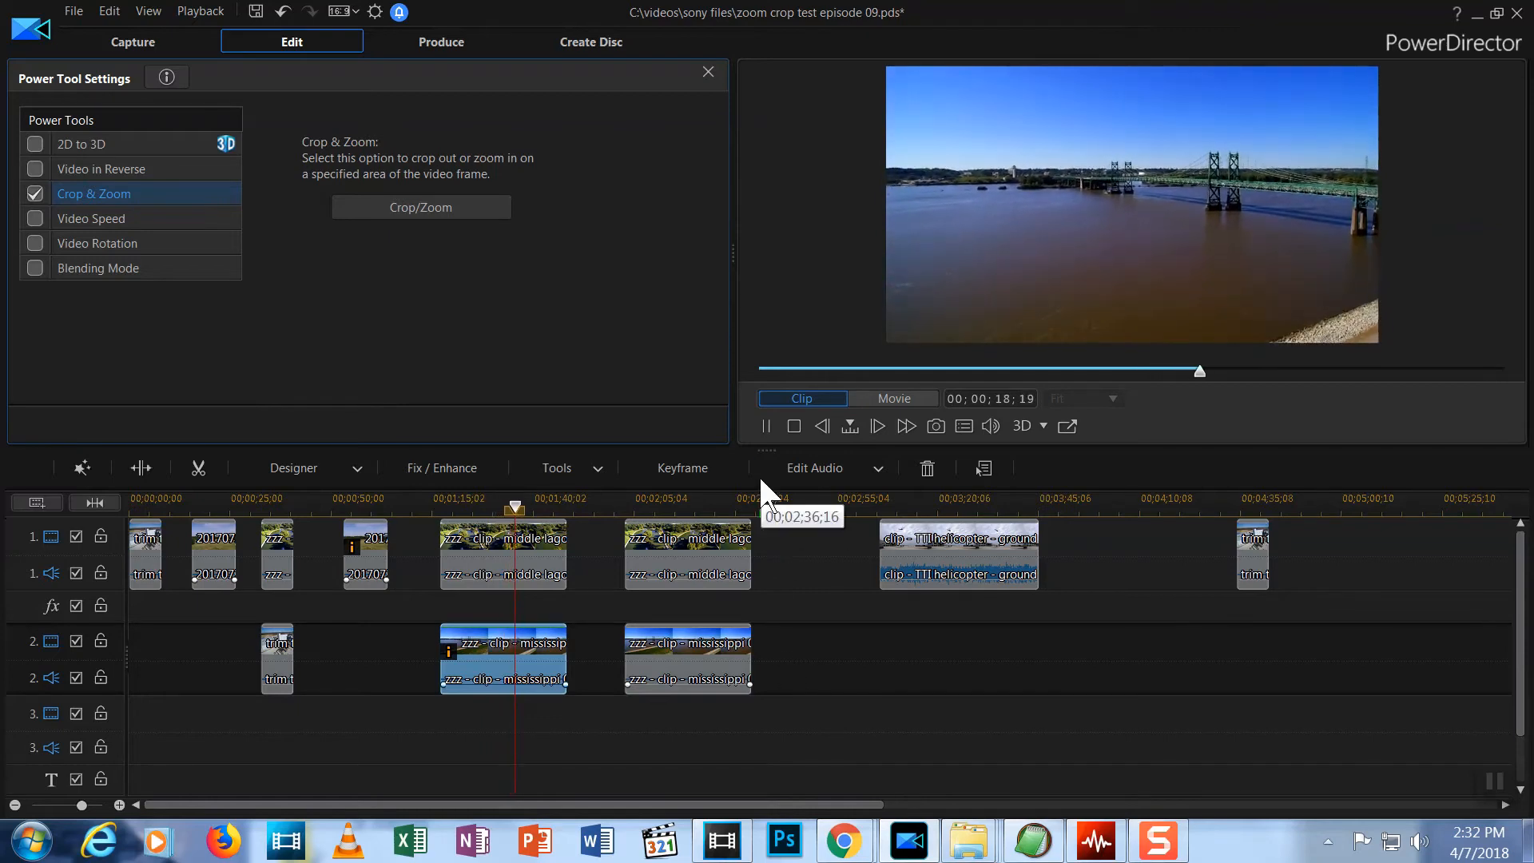
Stop the bridge-clip preview around 22 seconds.
left_click(767, 428)
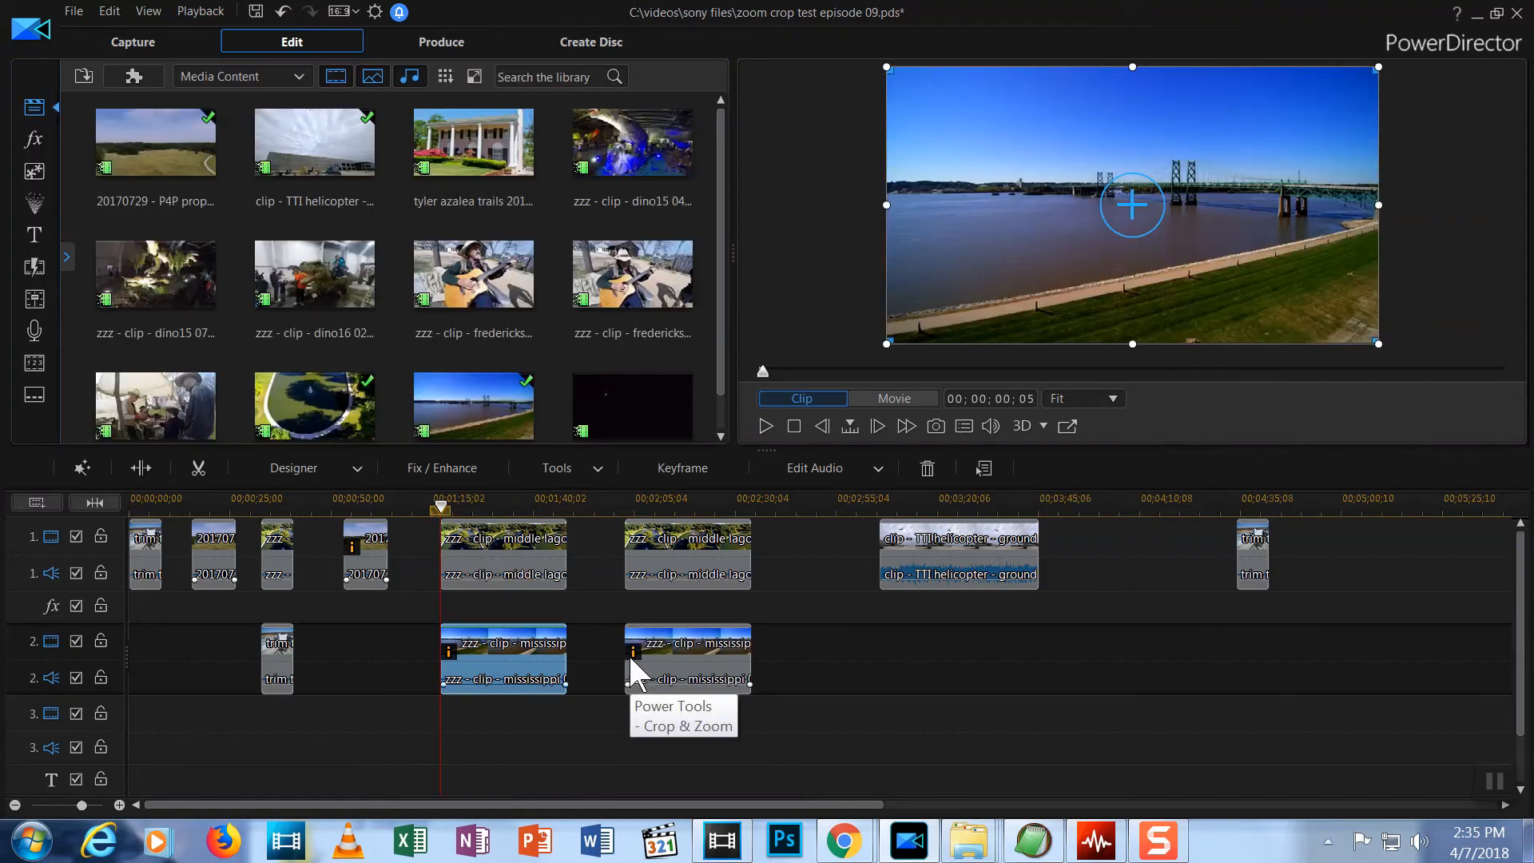
Select the second Mississippi clip on track 2 and reach Crop/Zoom via Tools > Power Tools.
left_click(635, 672)
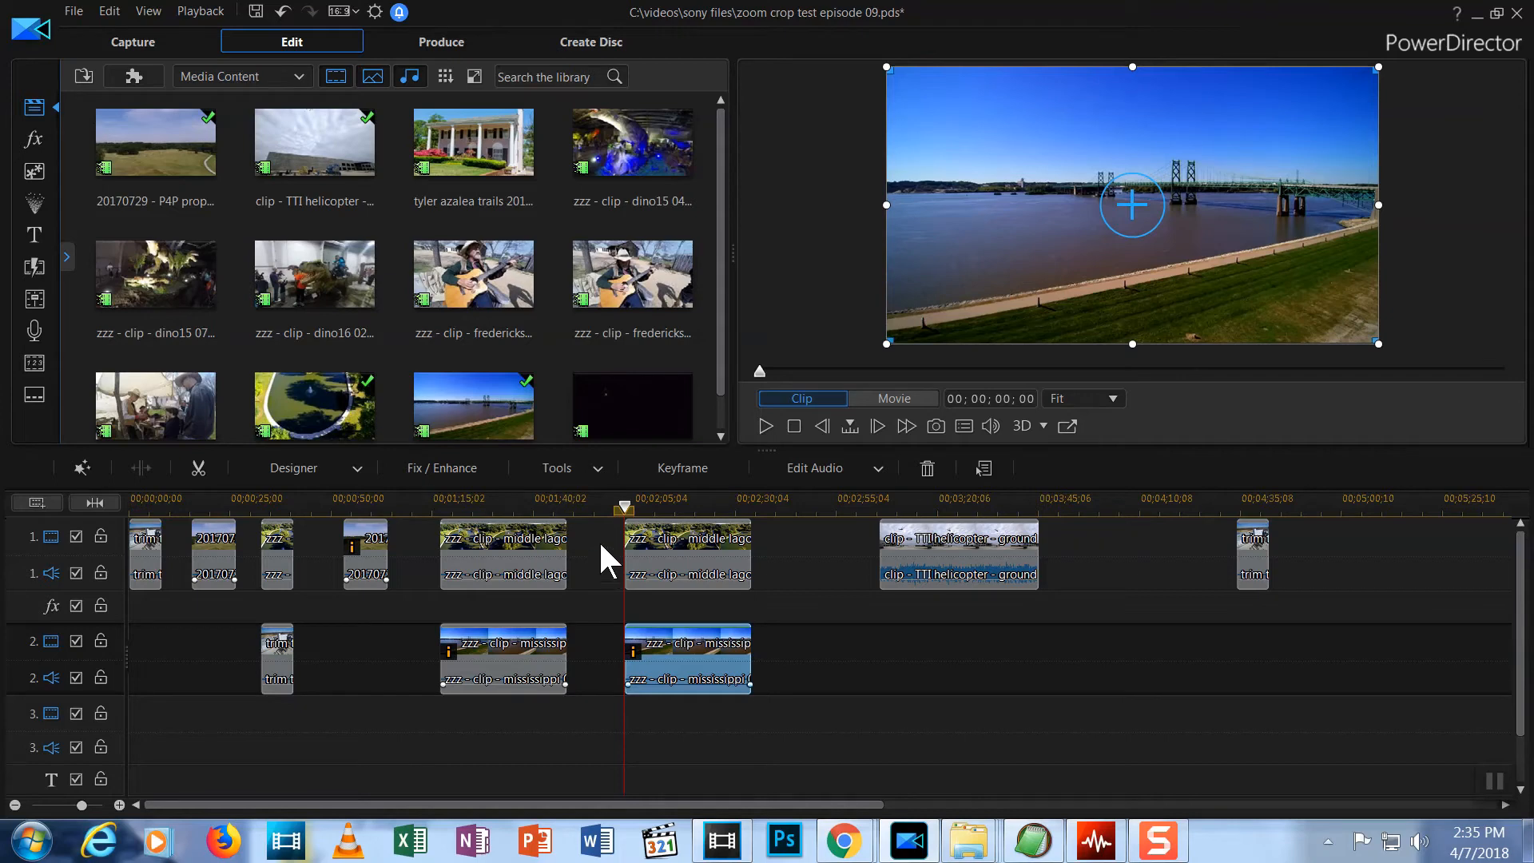
left_click(599, 468)
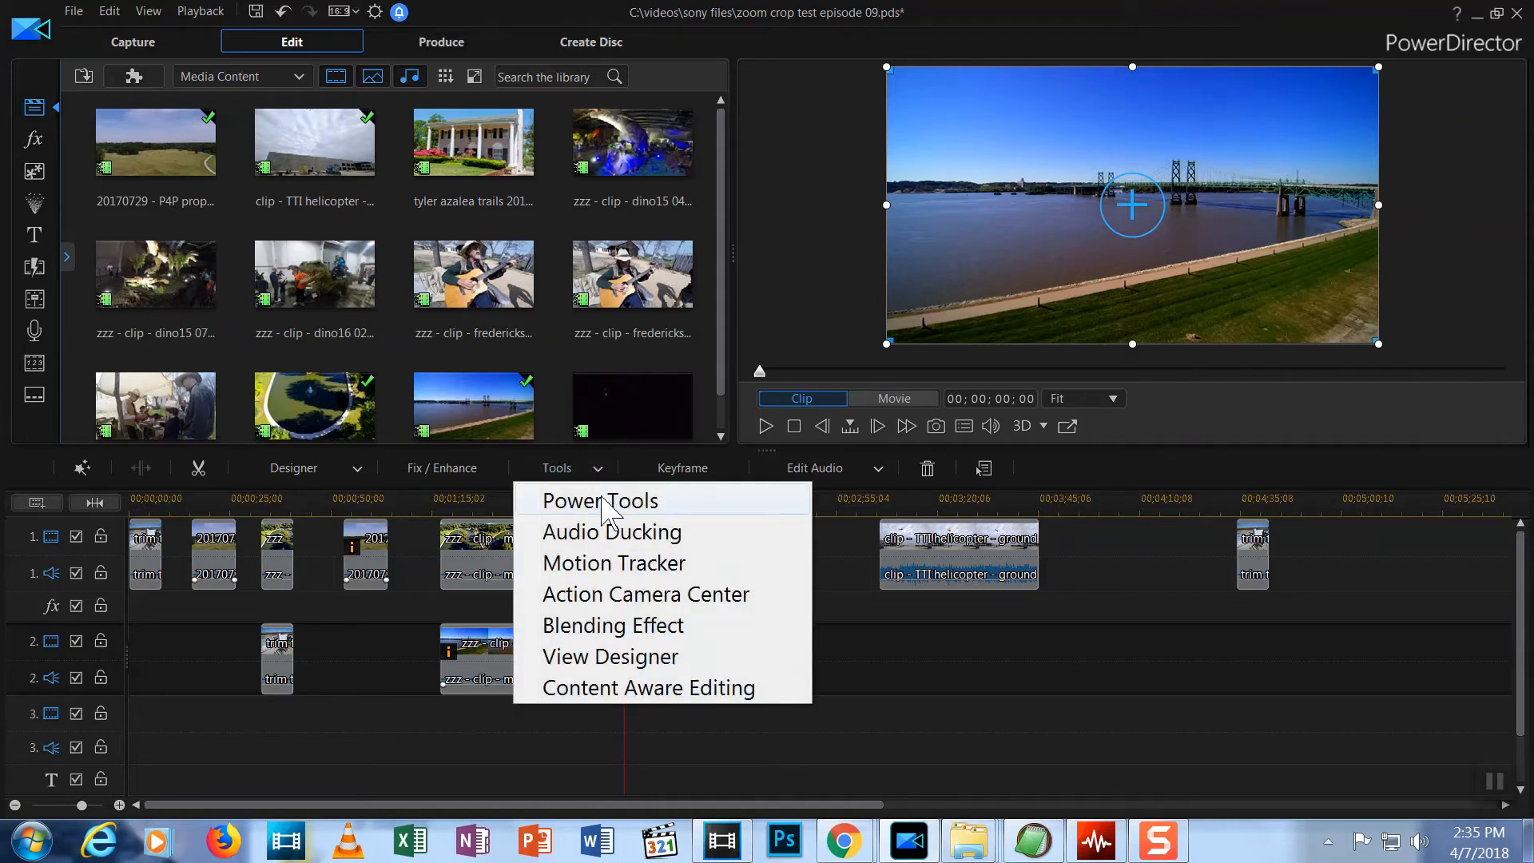
left_click(611, 494)
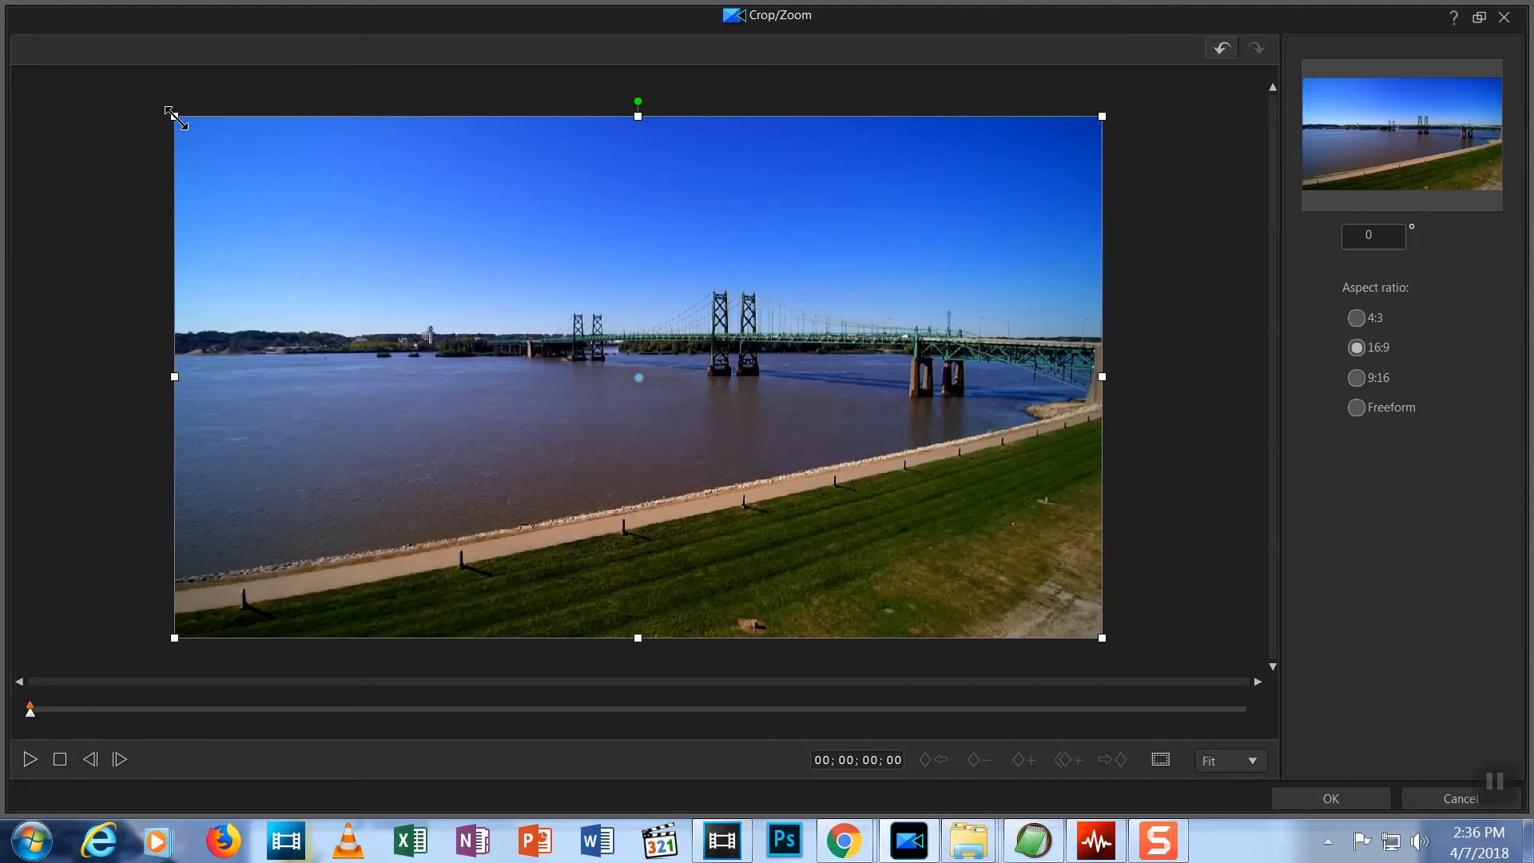
Start the second clip with a smaller crop frame placed up-left on the river.
left_click_drag(176, 119, 266, 223)
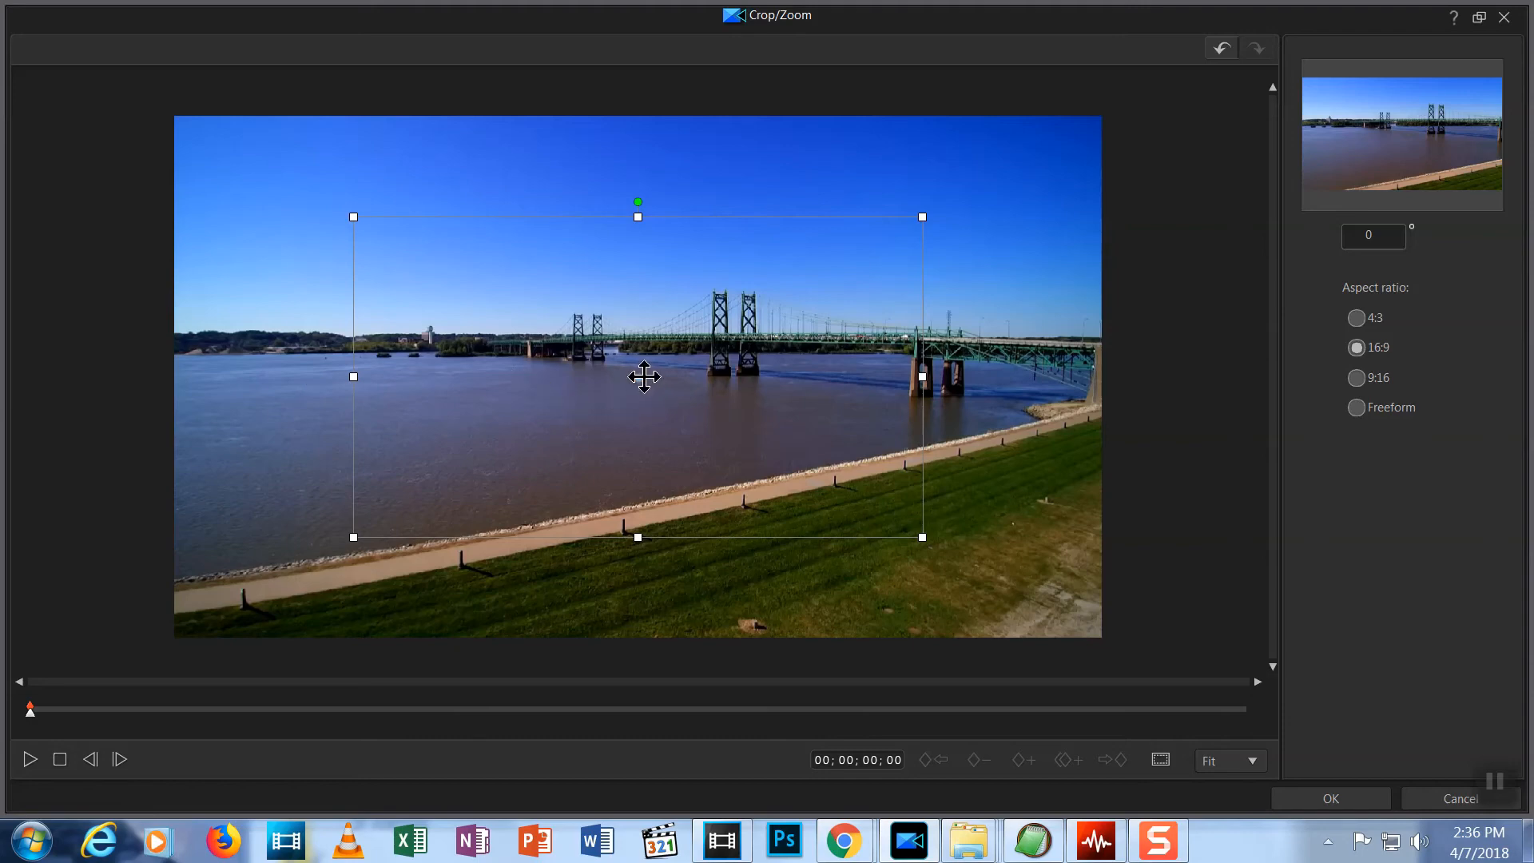
left_click_drag(644, 378, 499, 352)
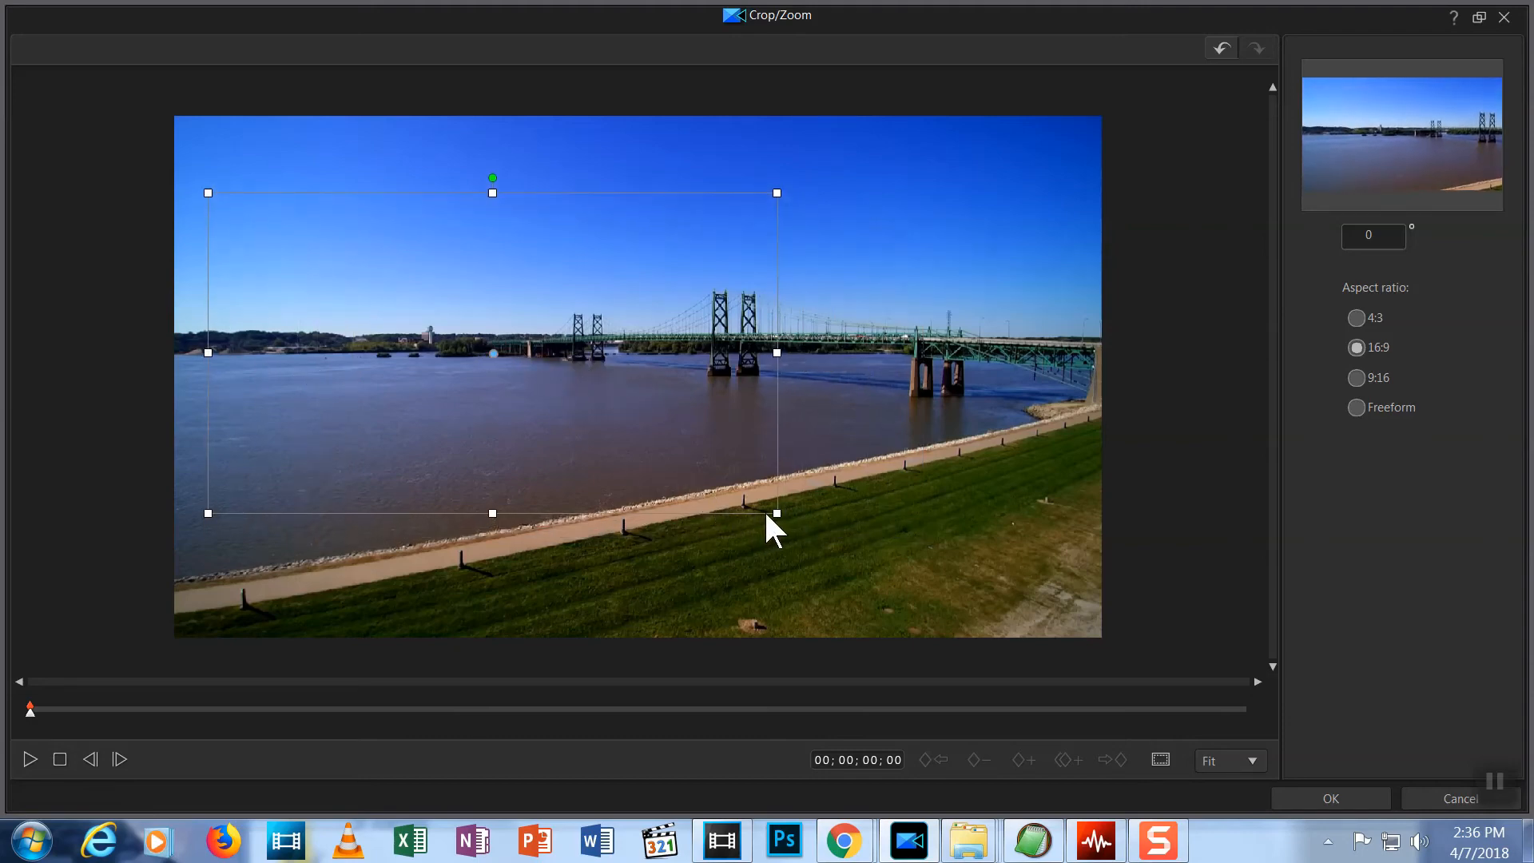
left_click_drag(777, 516, 743, 494)
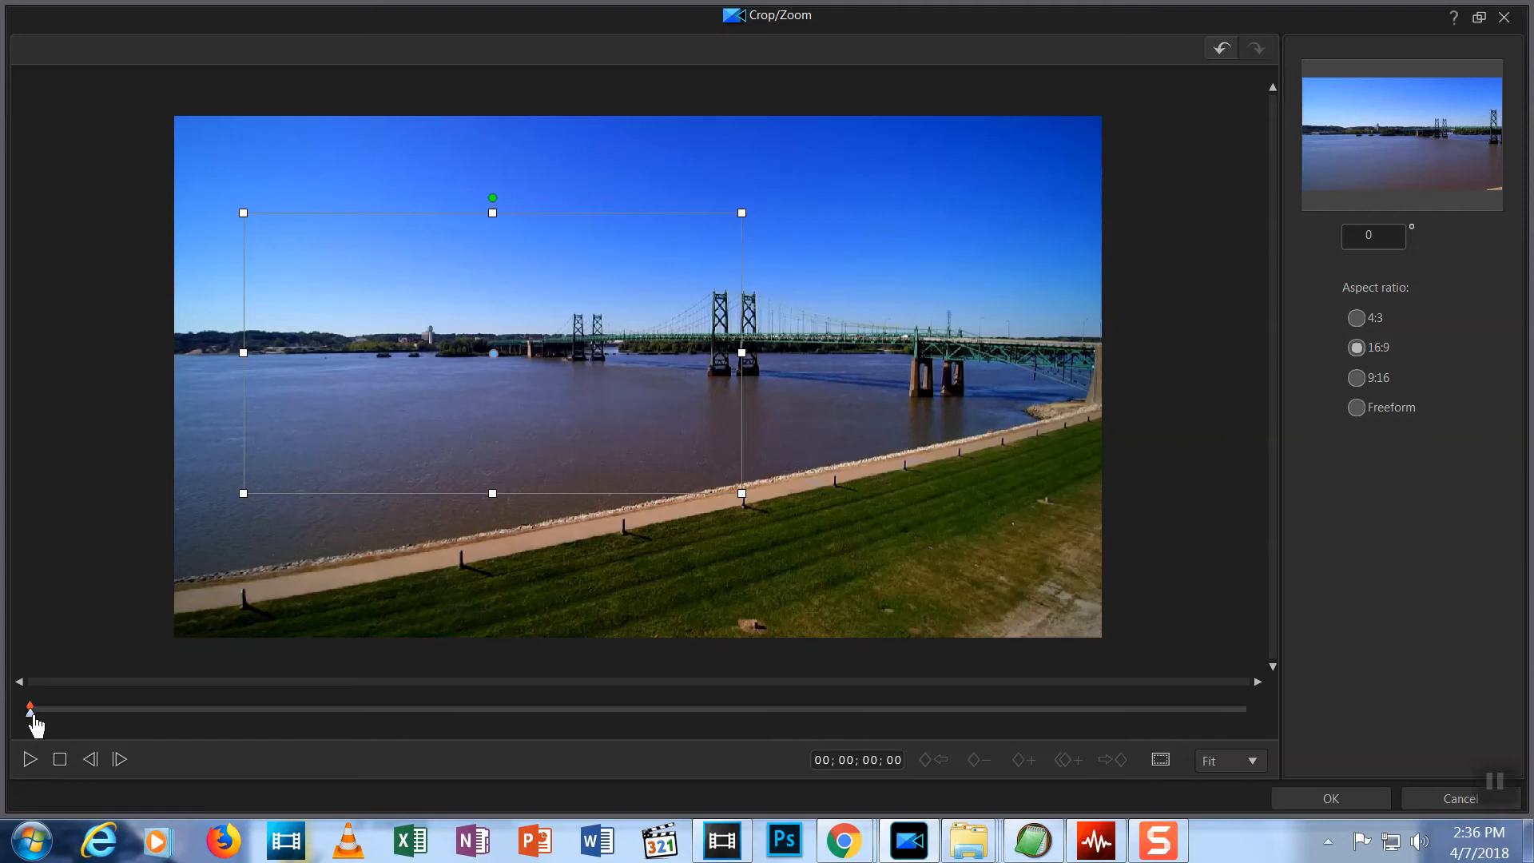
Add a keyframe at 00;00;15;18, pan the crop frame right onto the bridge and confirm with OK.
left_click_drag(32, 715, 635, 718)
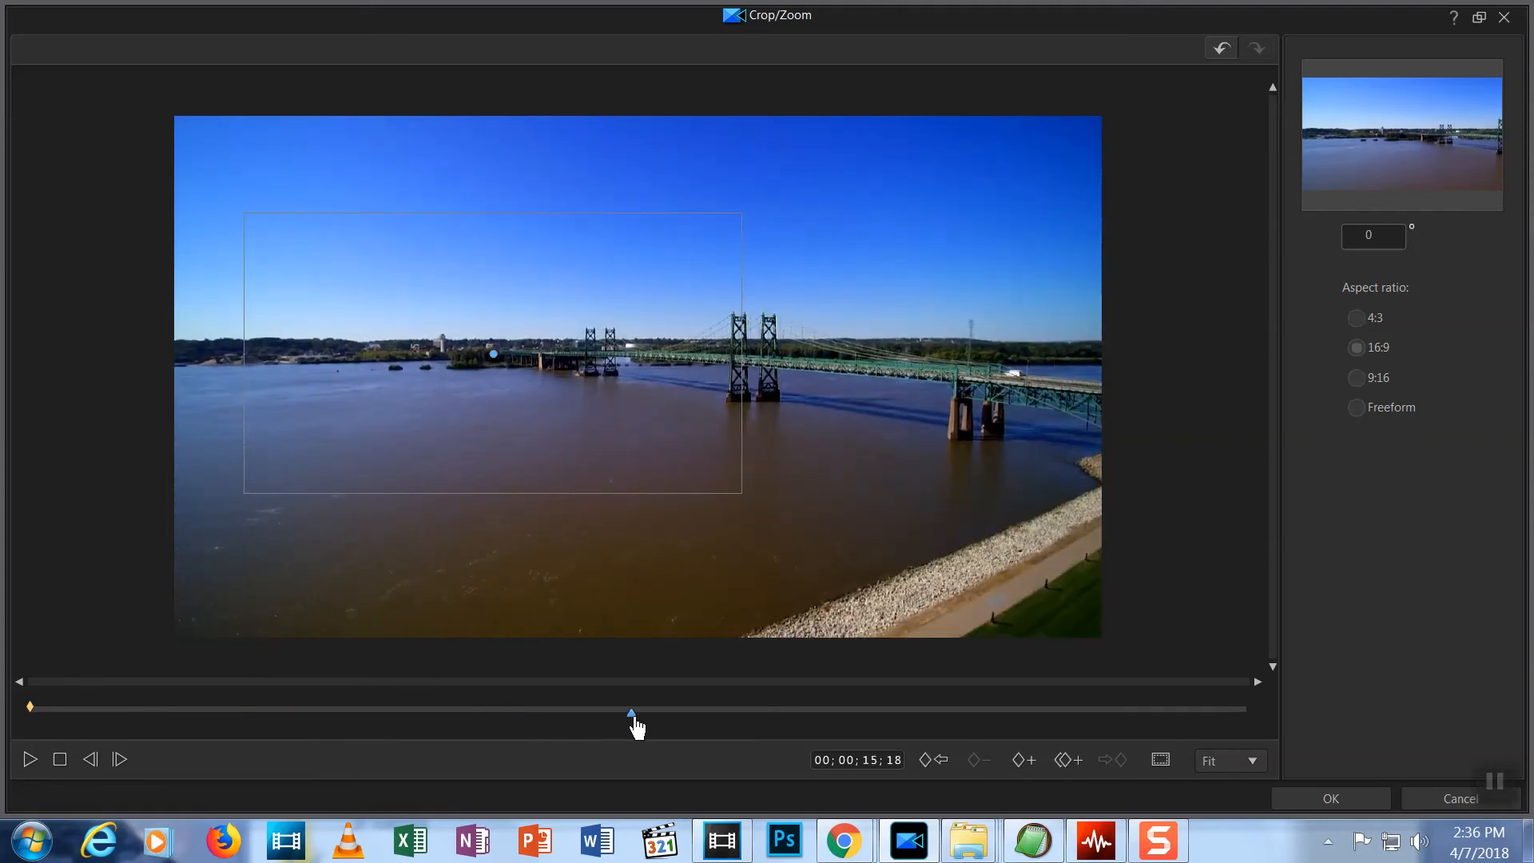
left_click(1019, 760)
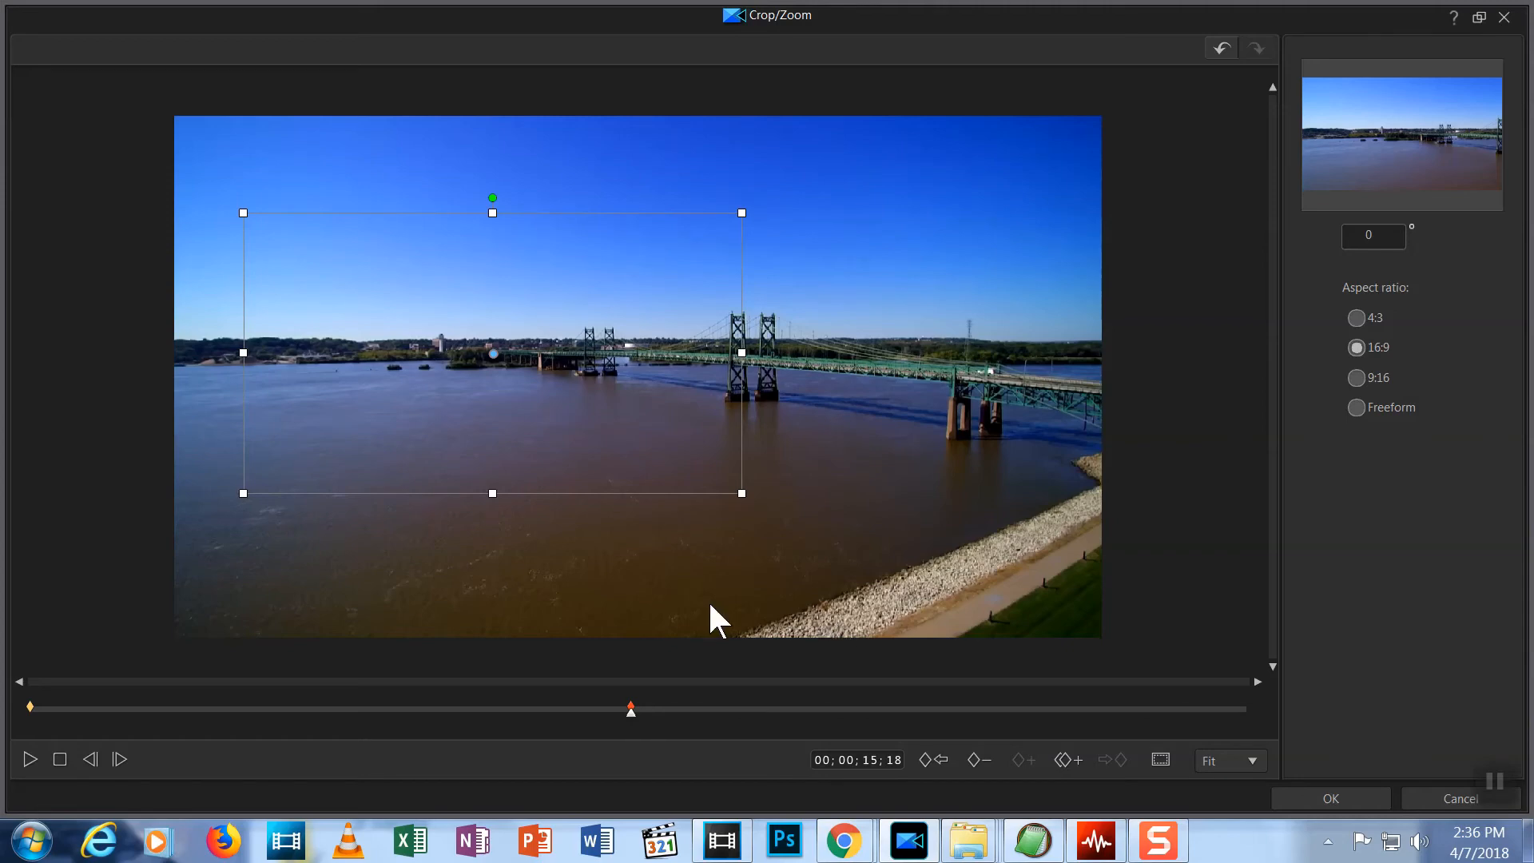
left_click_drag(491, 356, 827, 361)
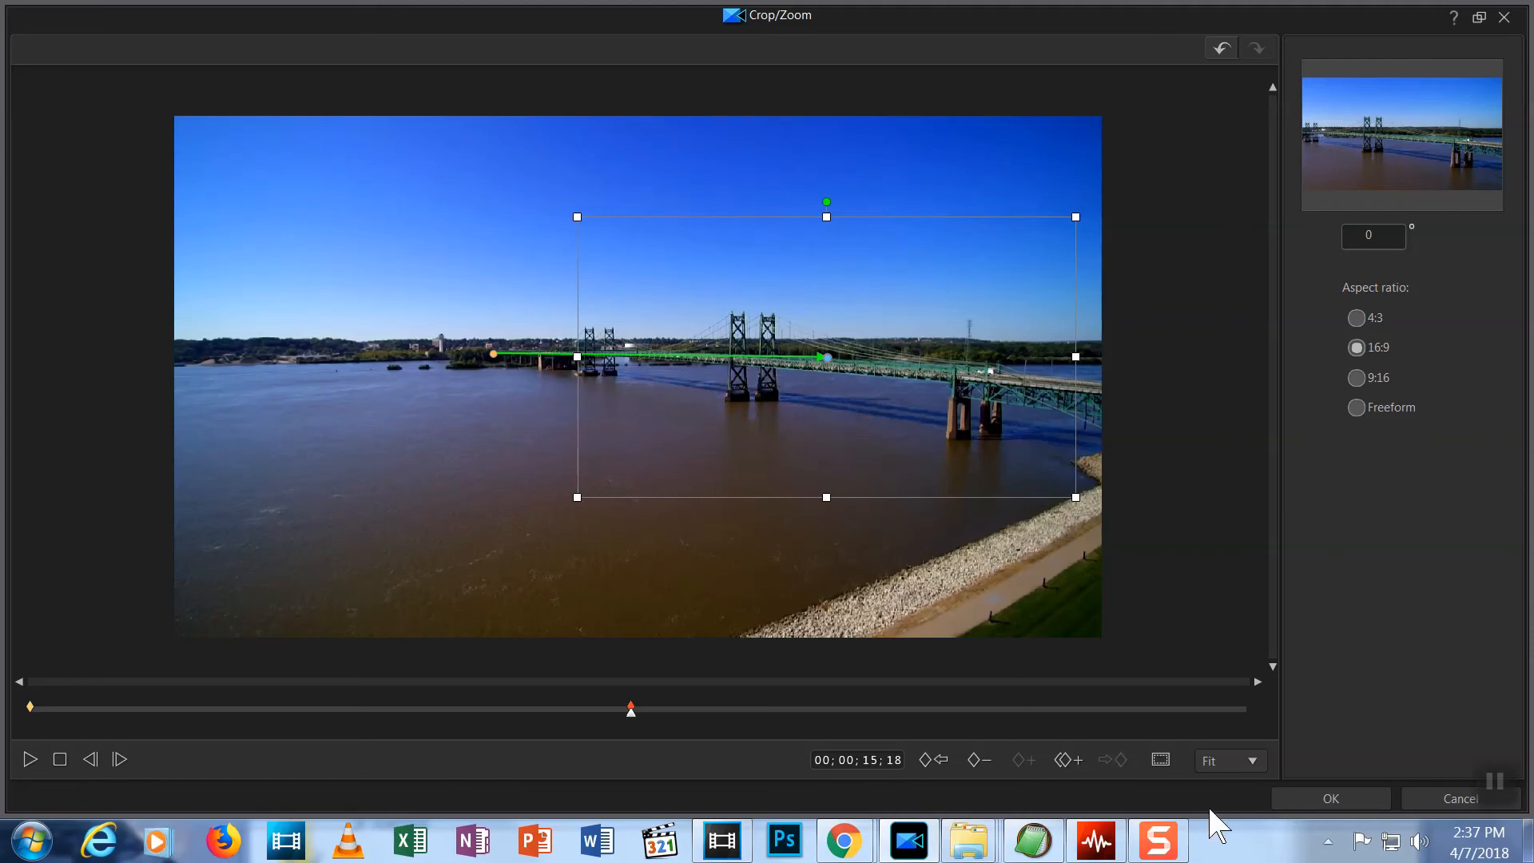
left_click(1329, 798)
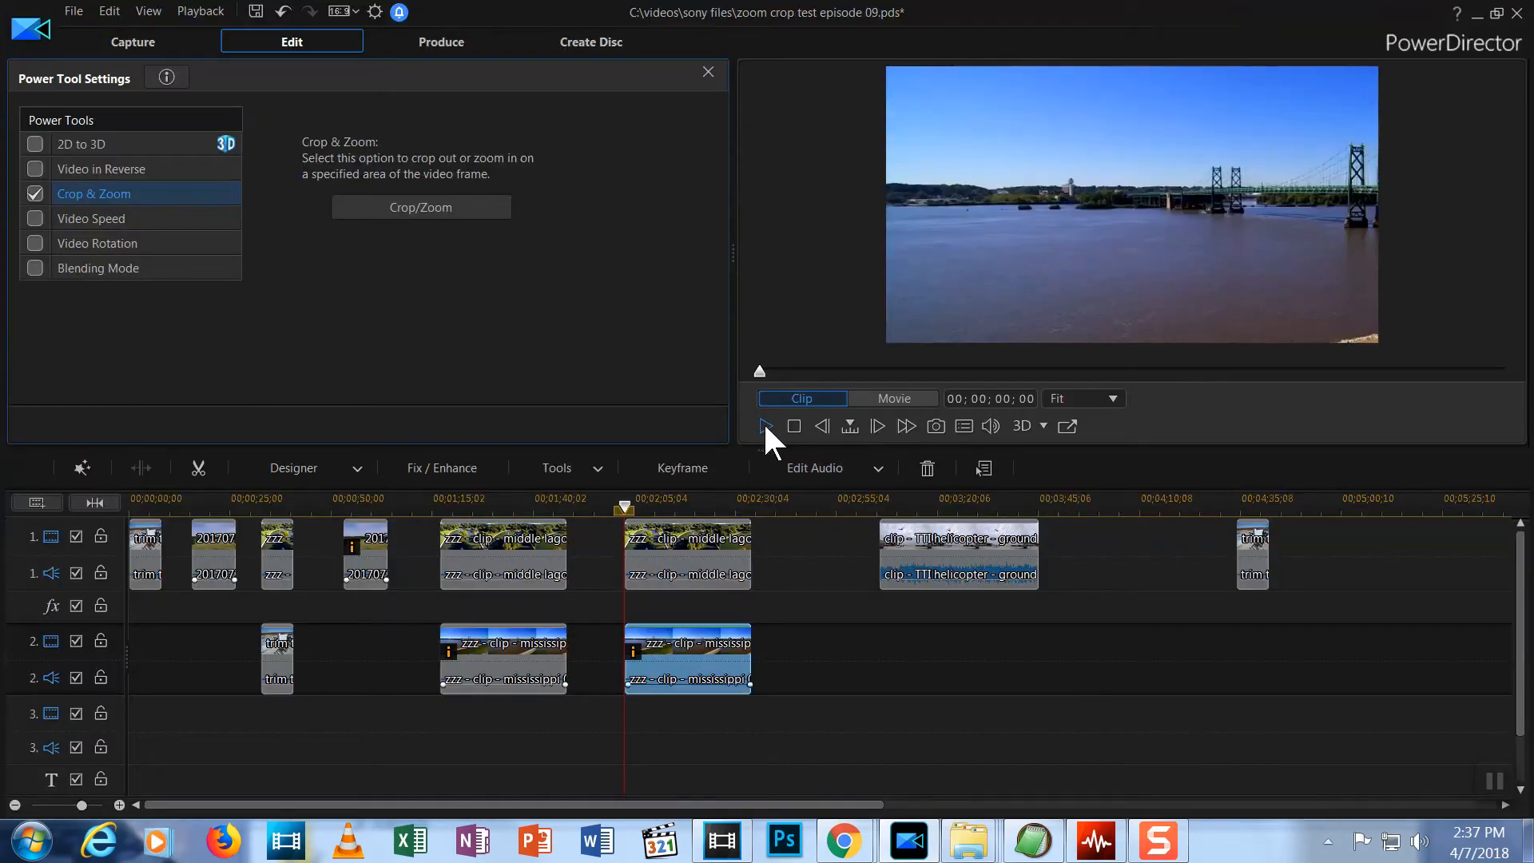
Play the second clip's pan and zoom, pause near 24 seconds and nudge the timeline playhead left.
left_click(767, 425)
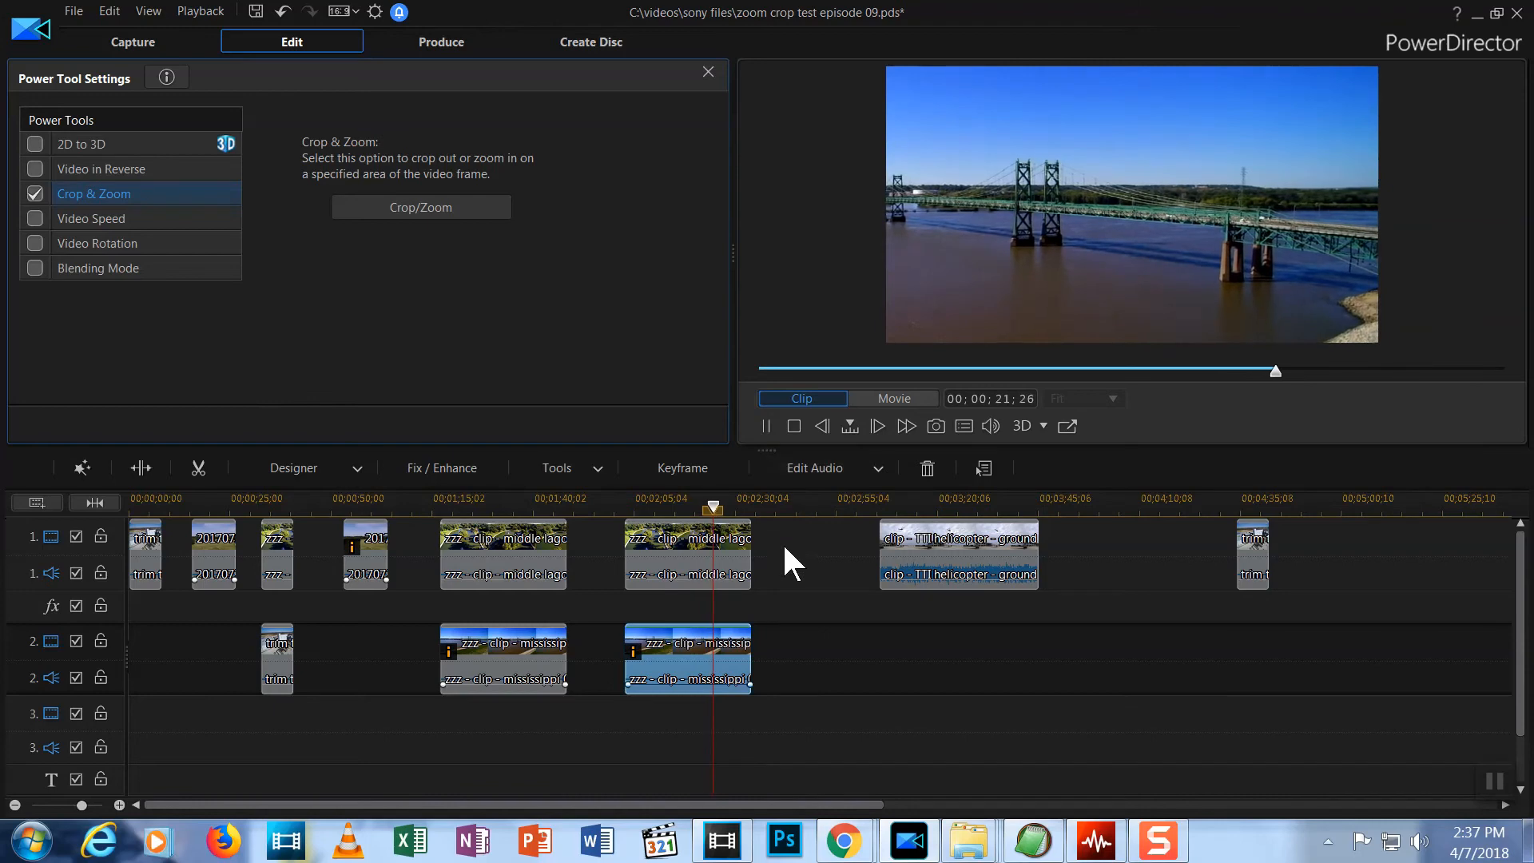
left_click(766, 427)
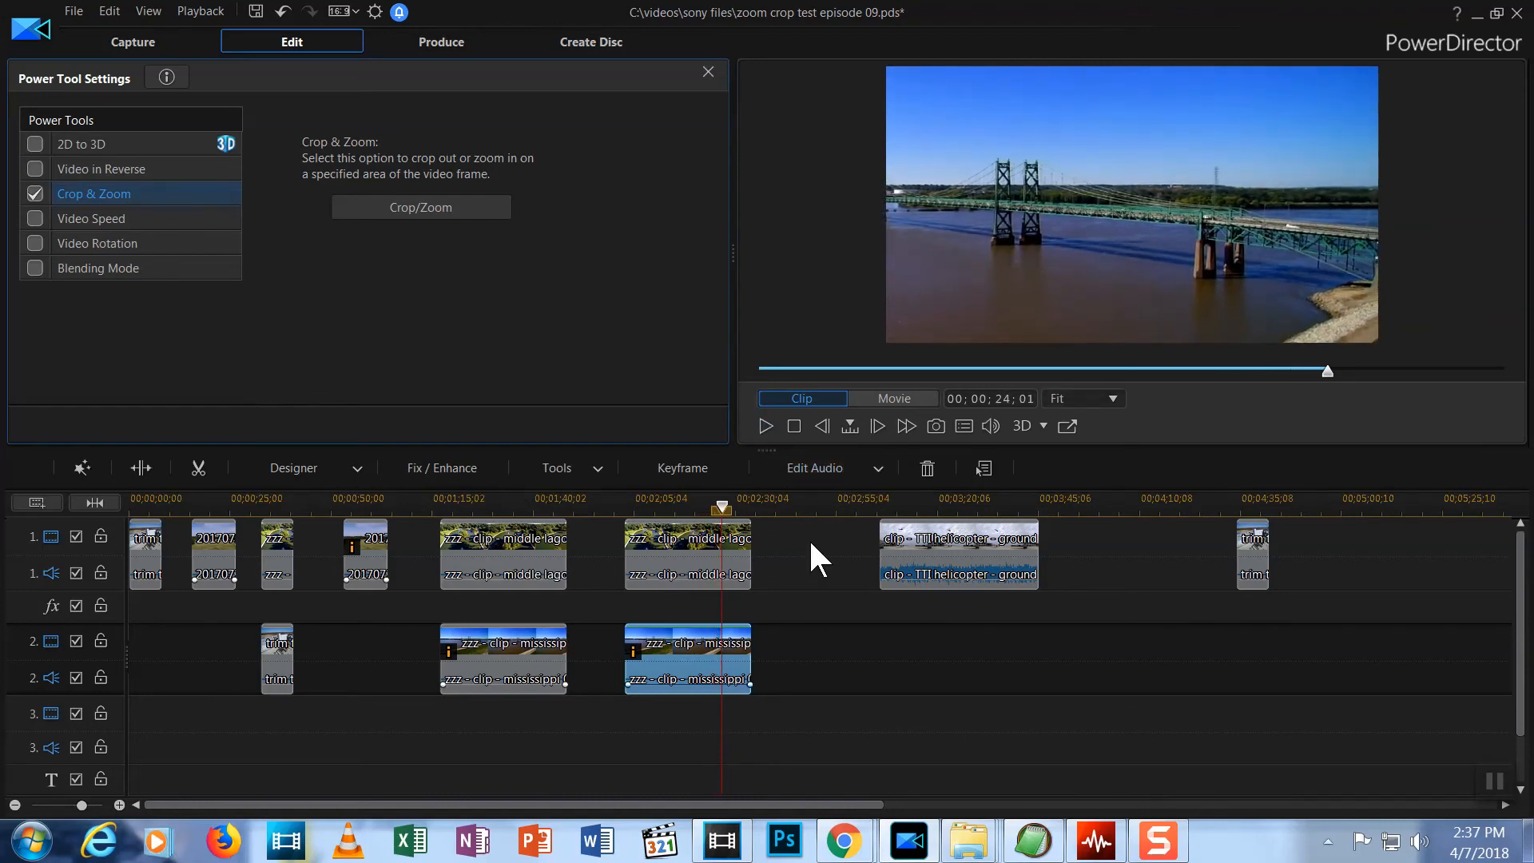
left_click_drag(722, 507, 626, 508)
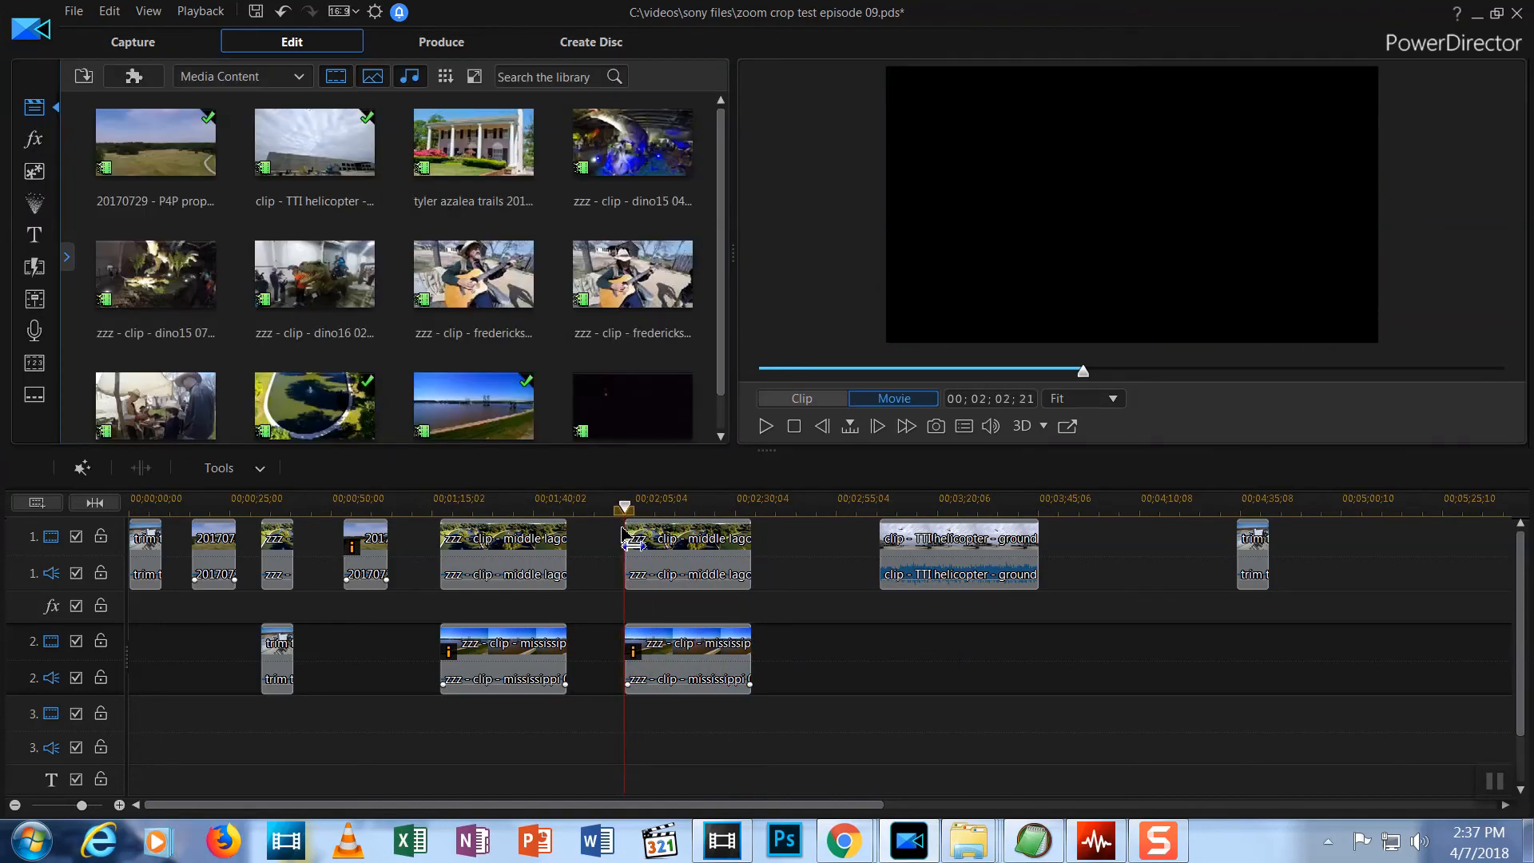
Select the second Mississippi bridge clip and bring up its Power Tool settings with Crop & Zoom.
left_click(688, 653)
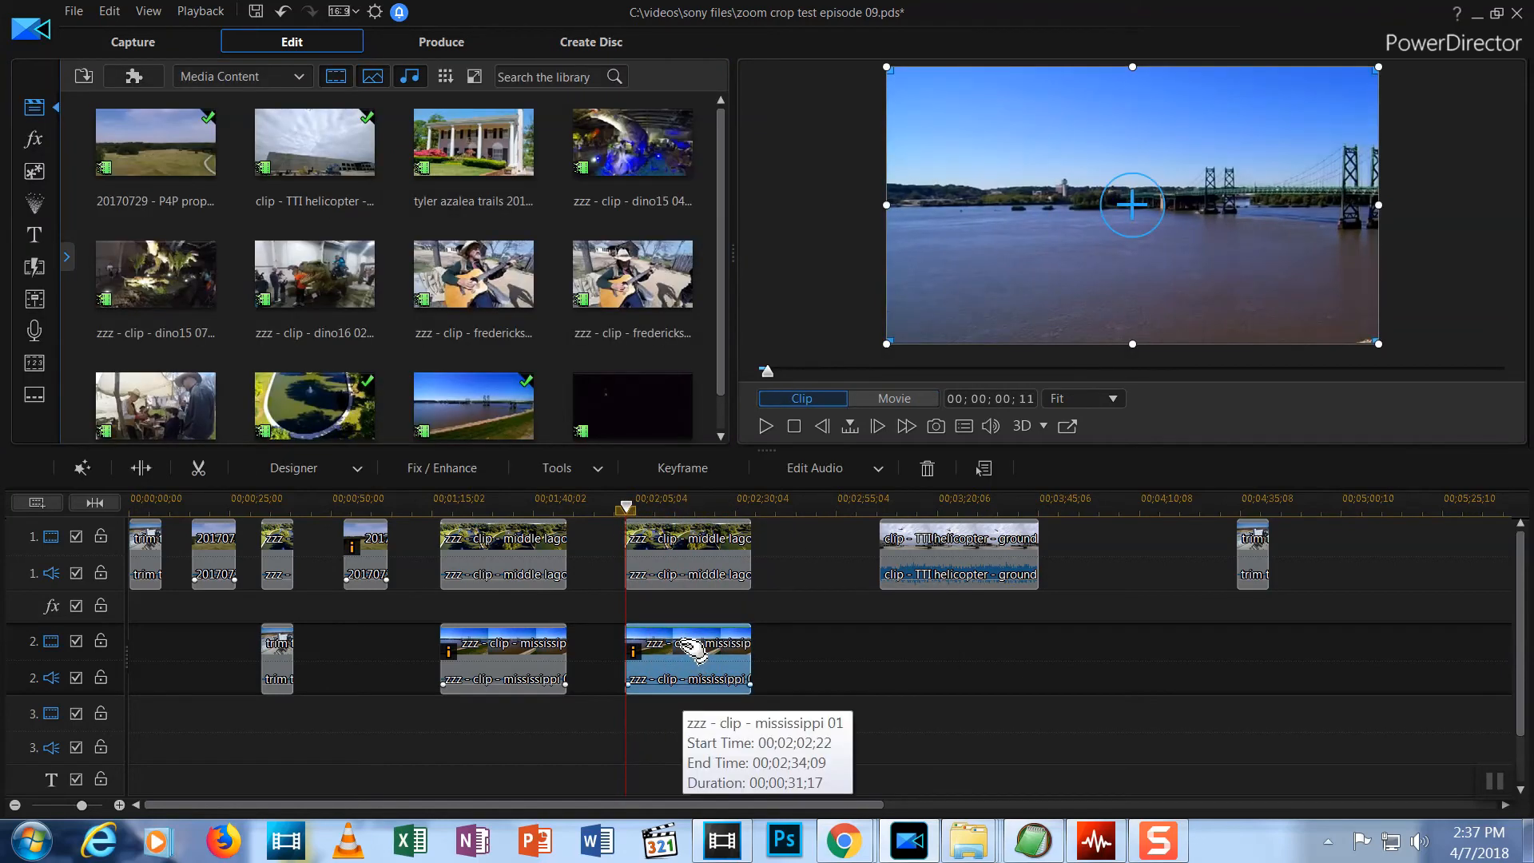
left_click(539, 653)
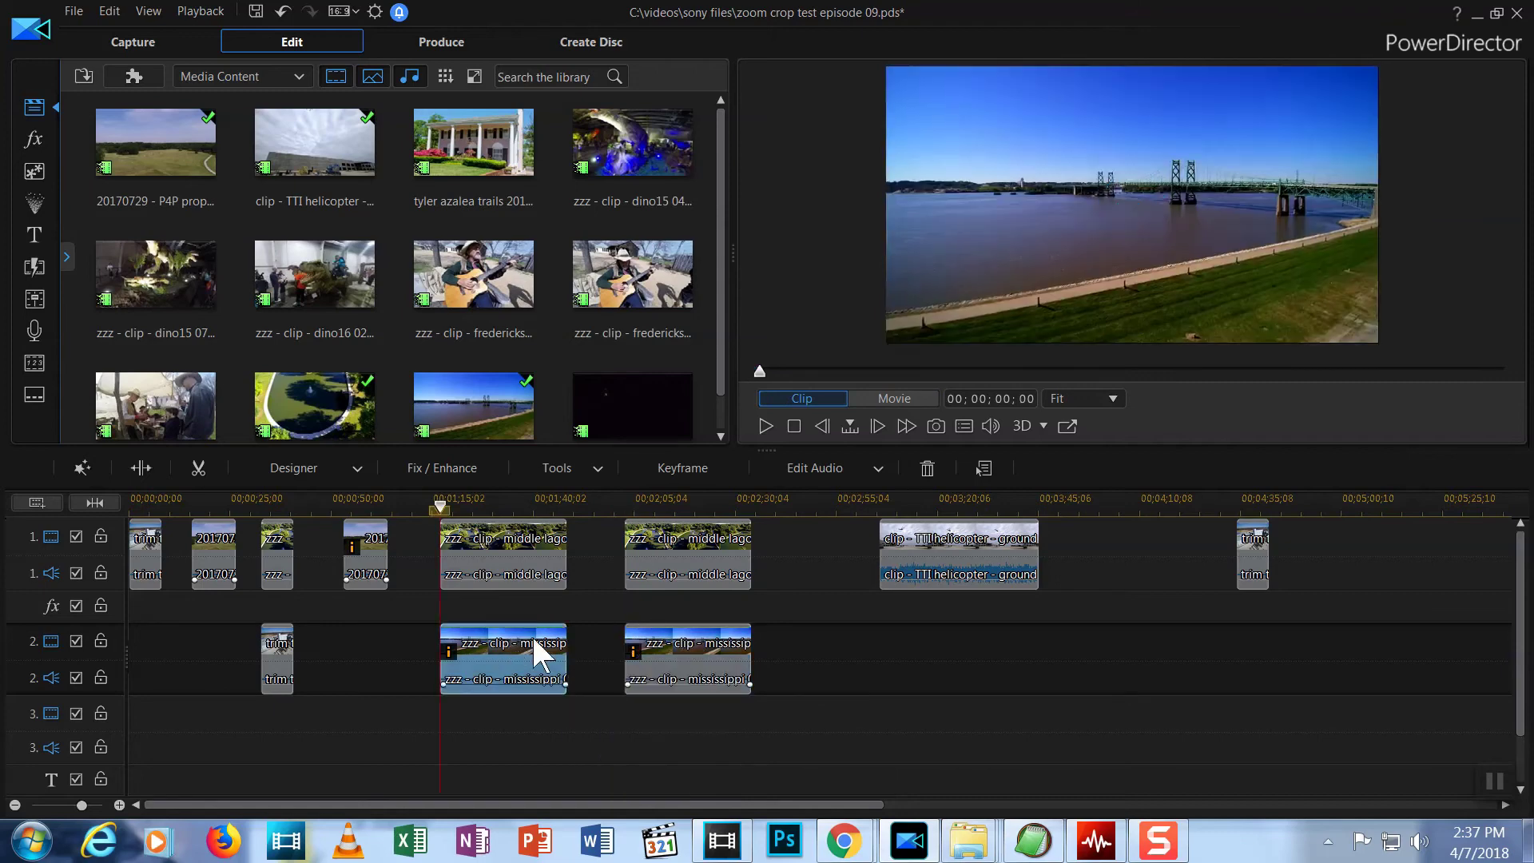
left_click(658, 653)
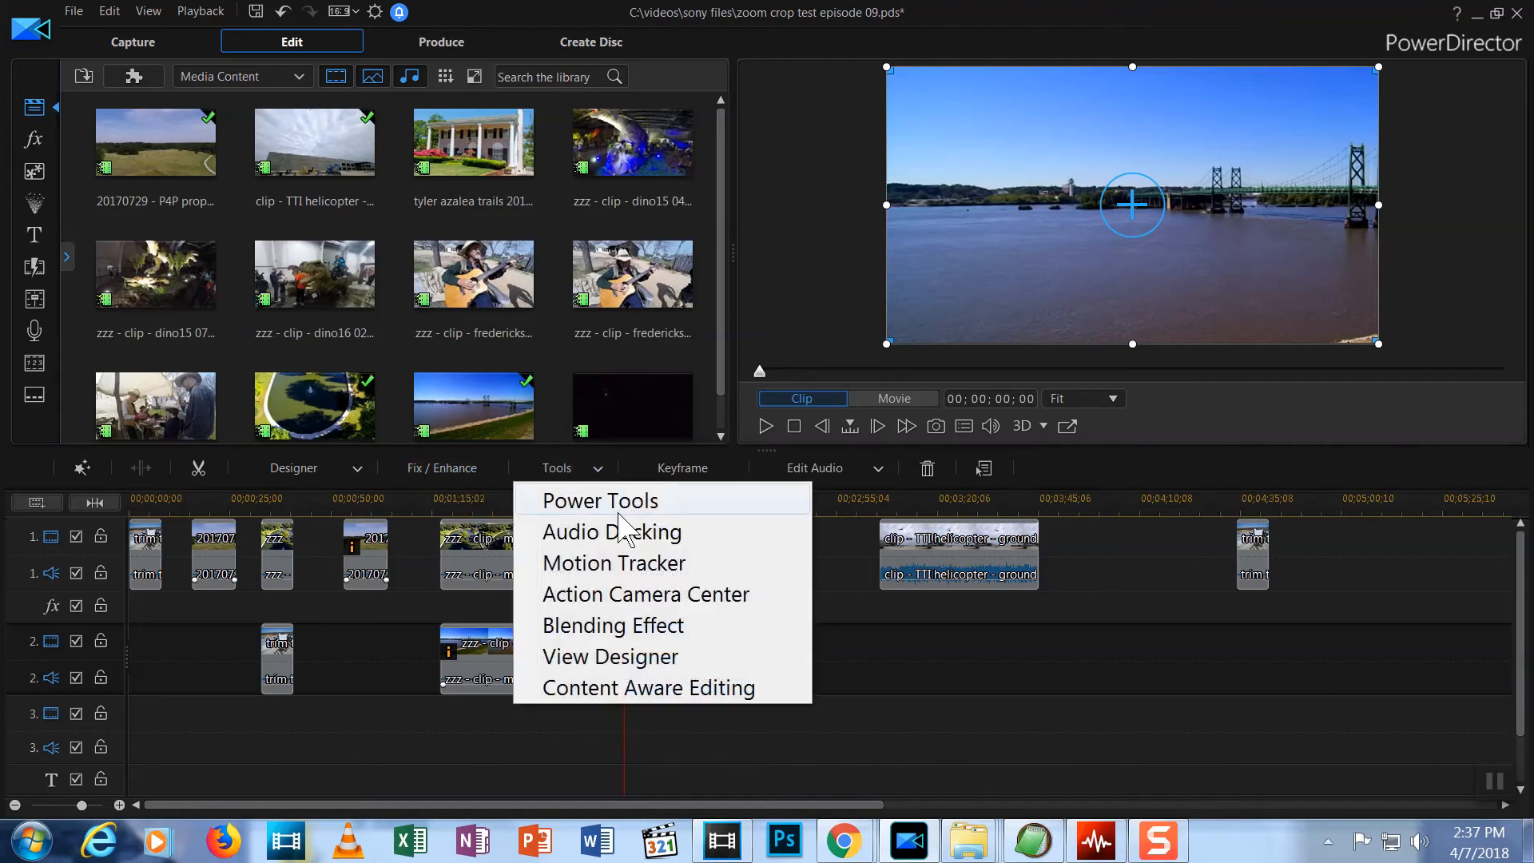
left_click(617, 506)
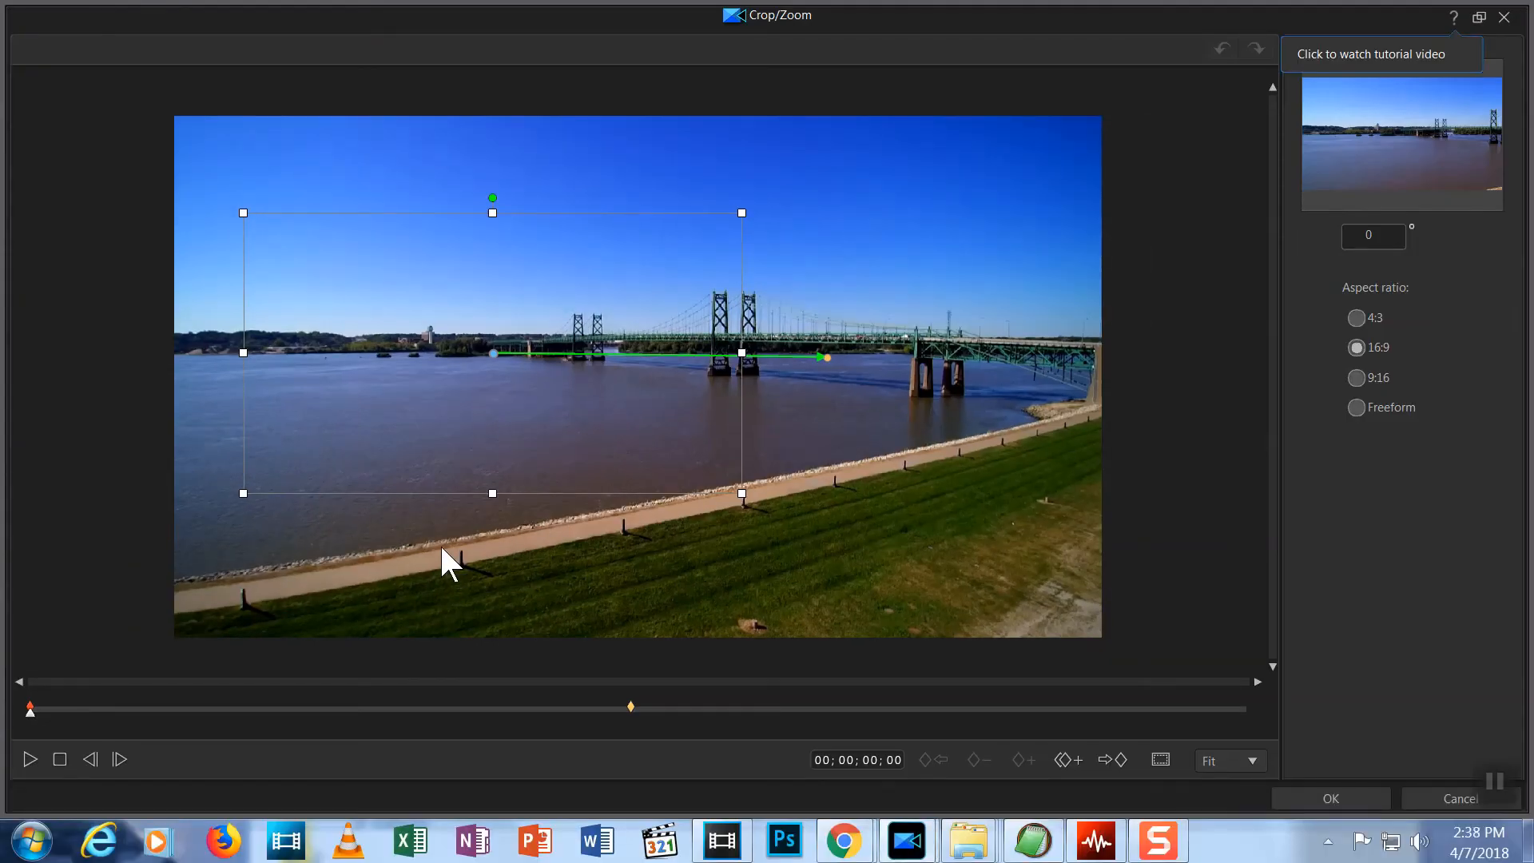
At 25% preview magnification, enlarge the starting crop box well beyond the frame edges.
left_click(1246, 760)
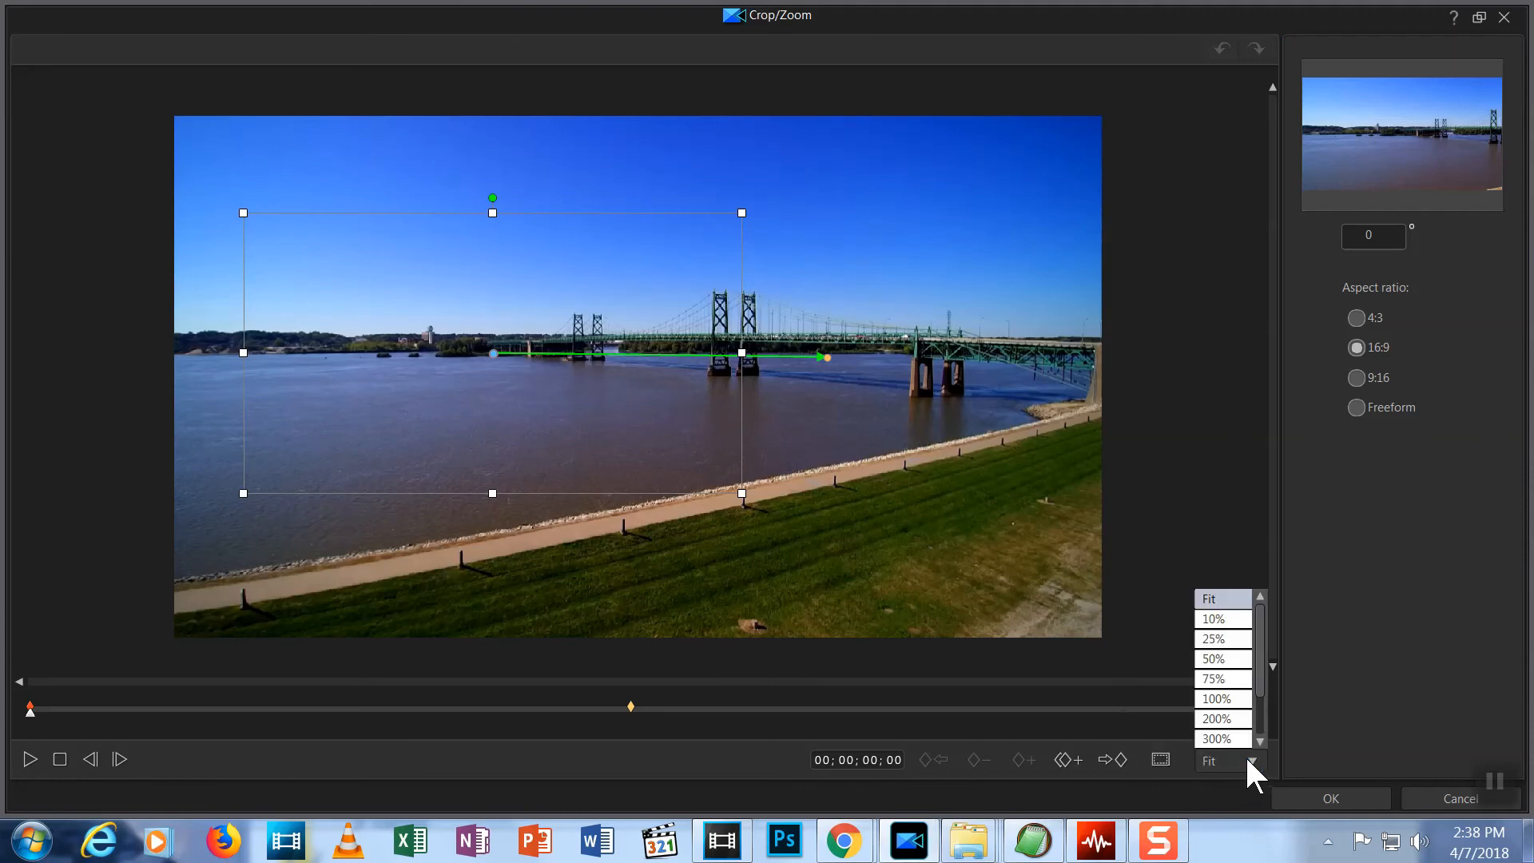
left_click(1214, 639)
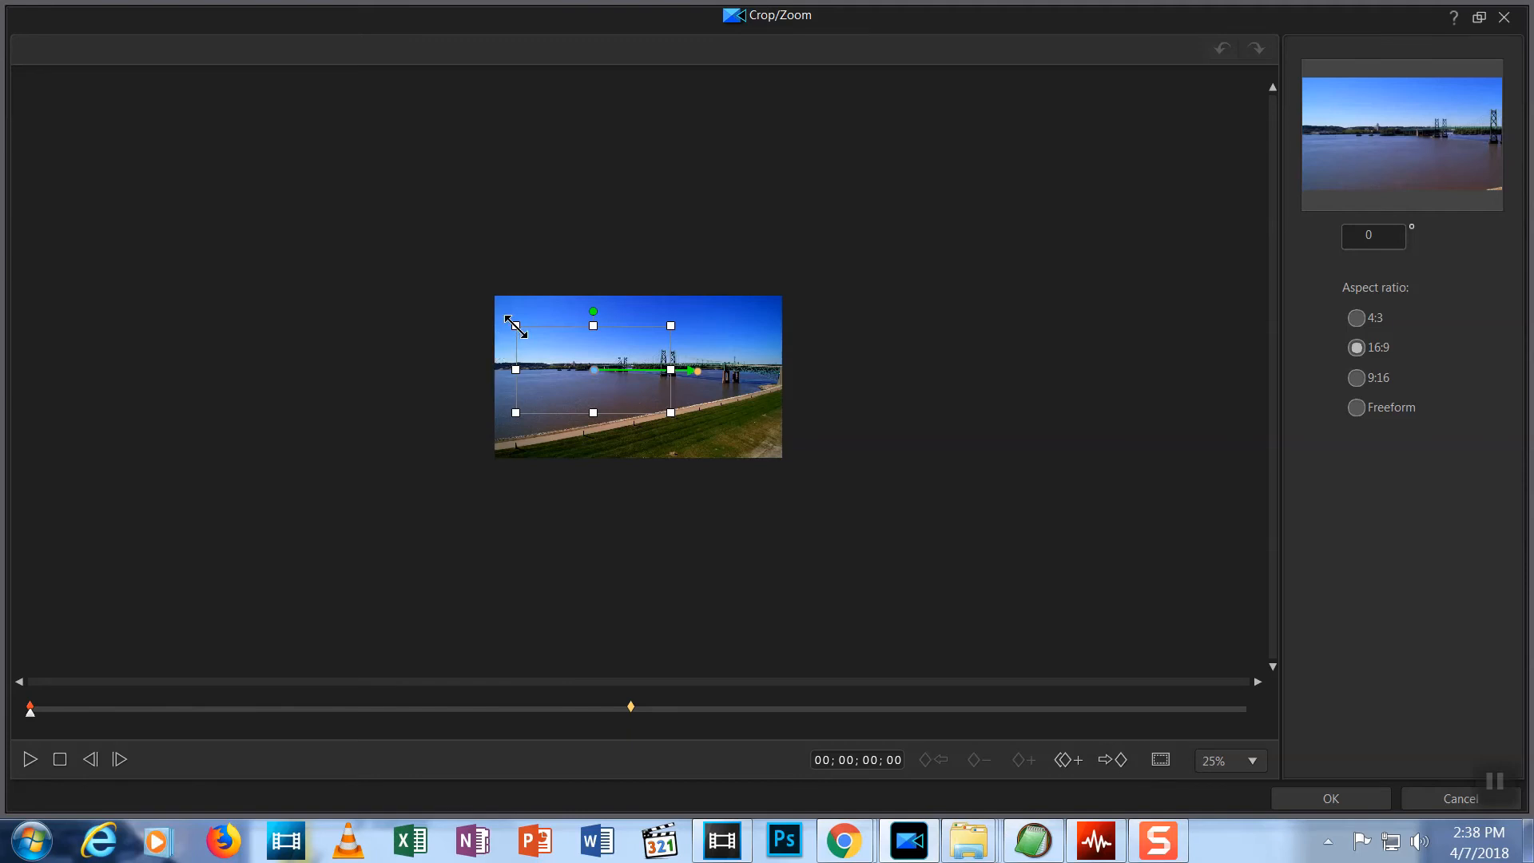
left_click_drag(515, 324, 288, 188)
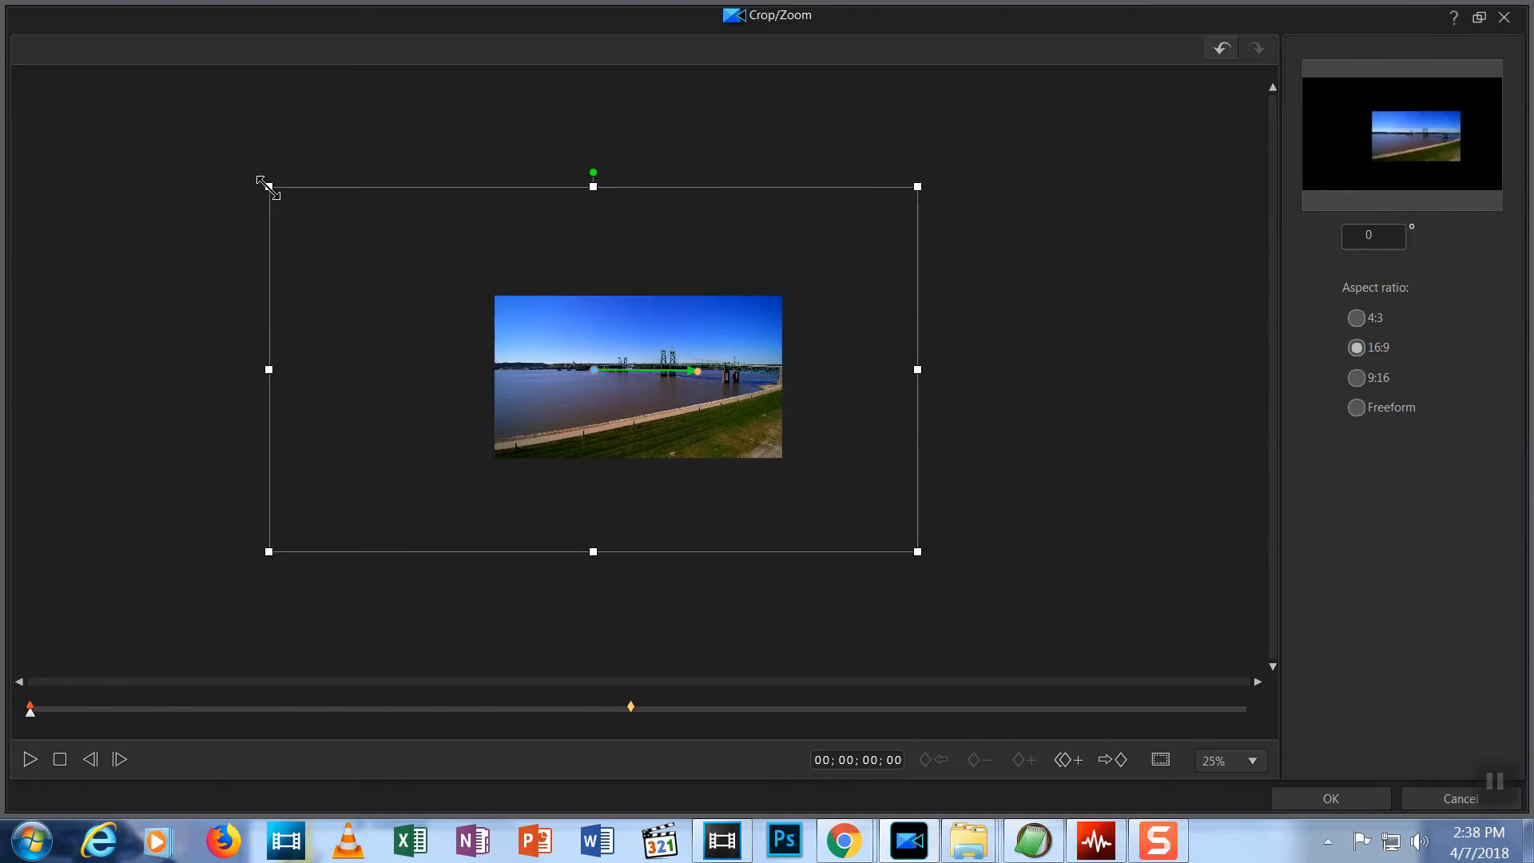
left_click_drag(266, 186, 261, 181)
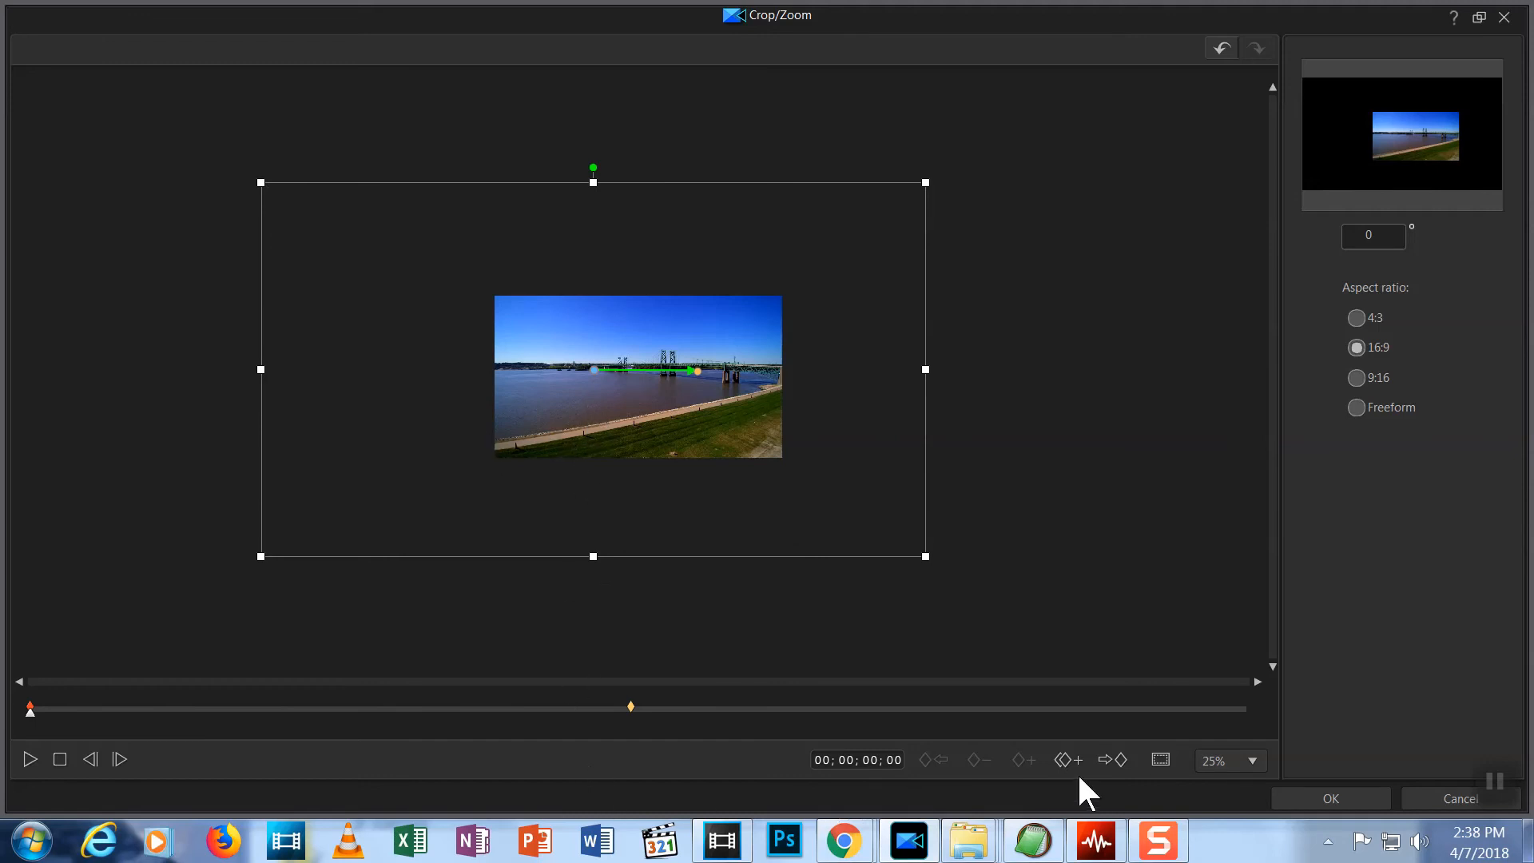
Delete the 15-second zoom keyframe, return to the clip start and confirm with OK.
left_click(1112, 761)
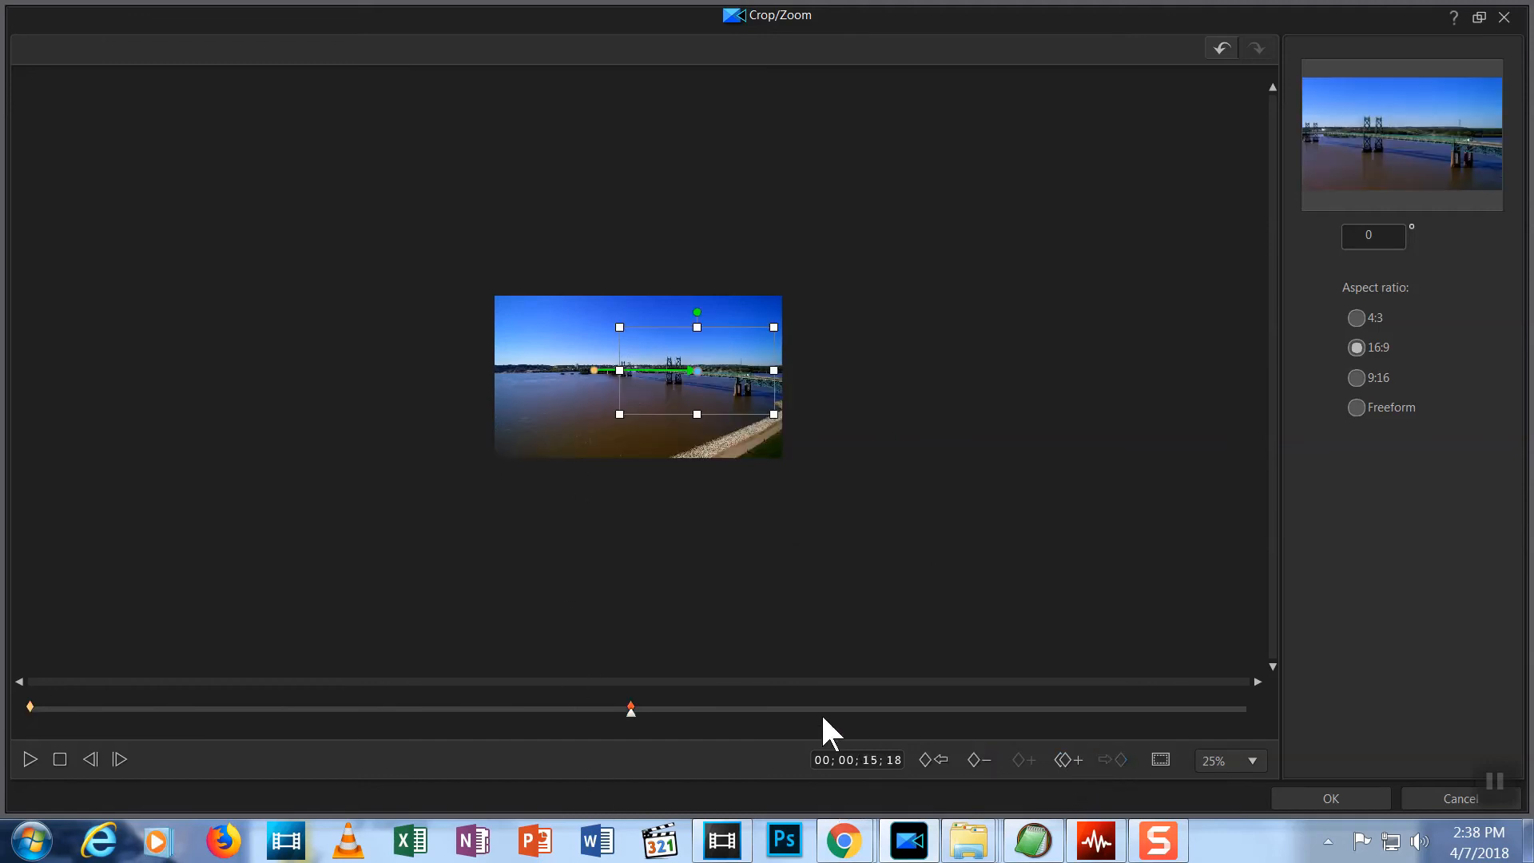
left_click(978, 760)
left_click_drag(629, 710, 363, 758)
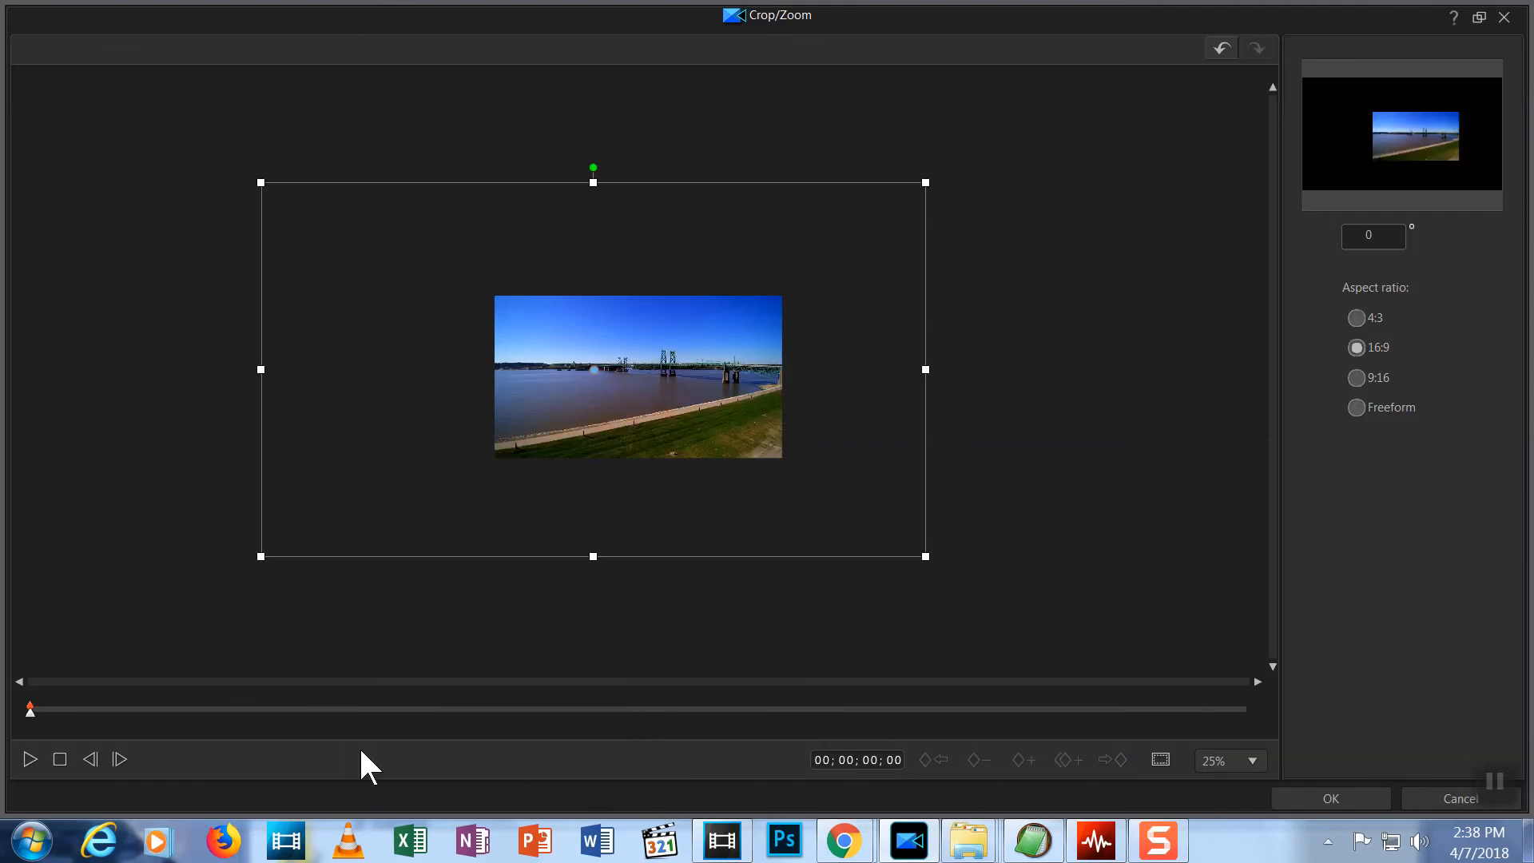
left_click(1330, 798)
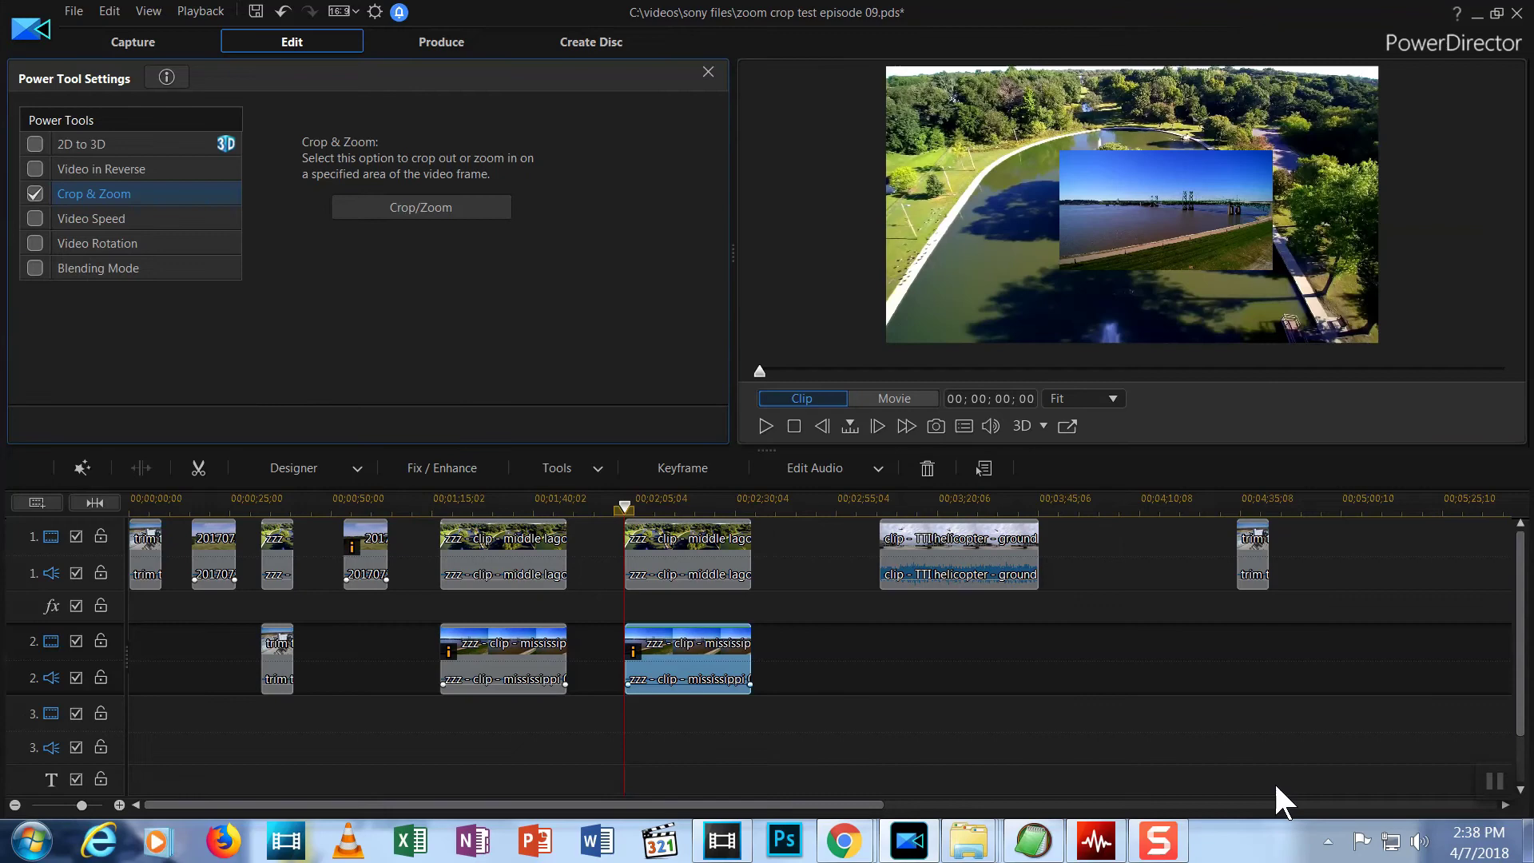
left_click(766, 425)
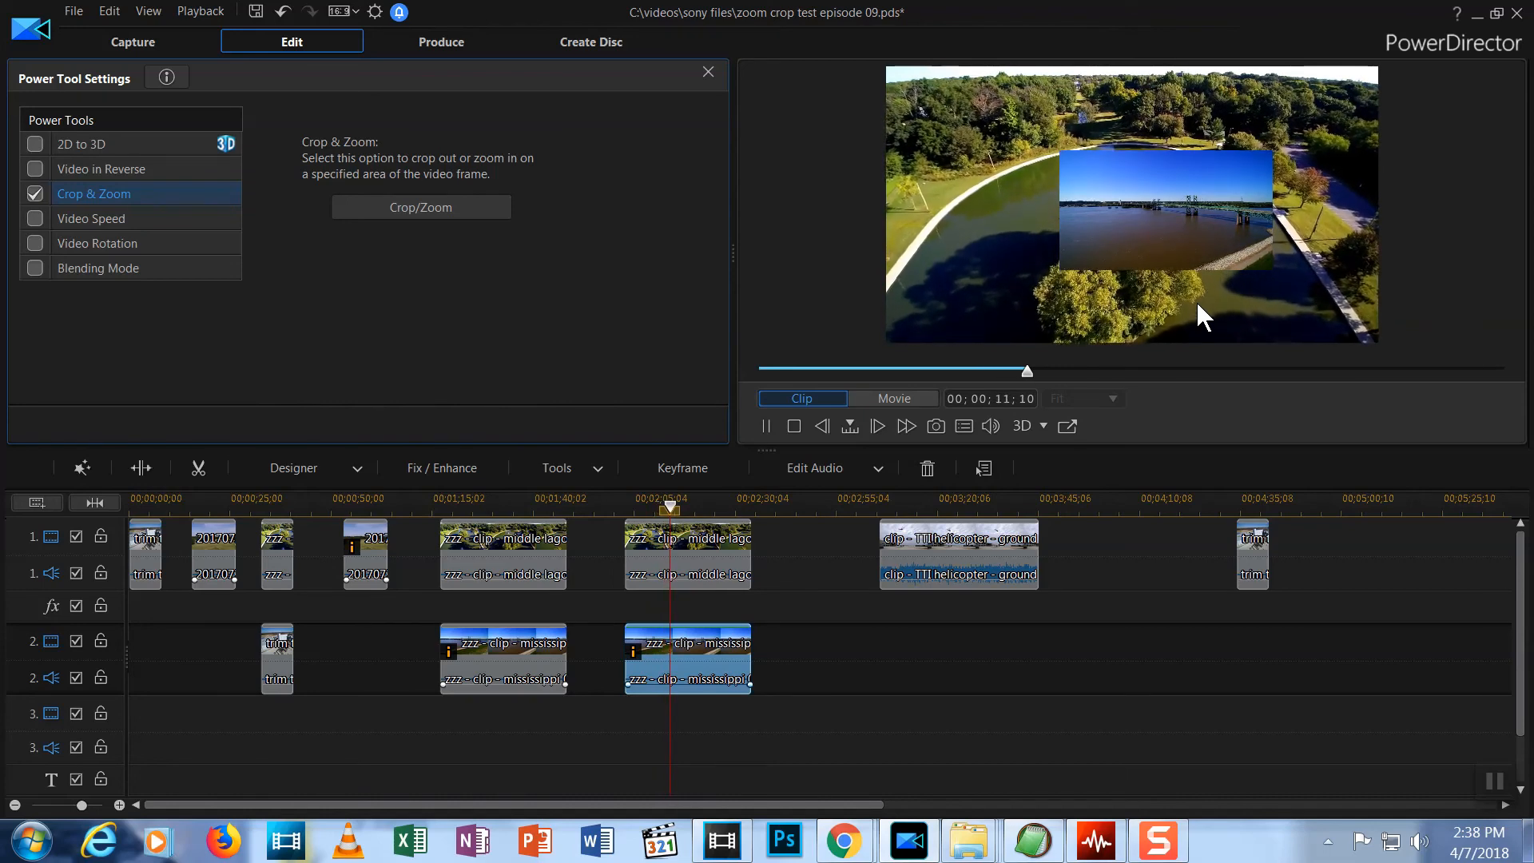
left_click(767, 426)
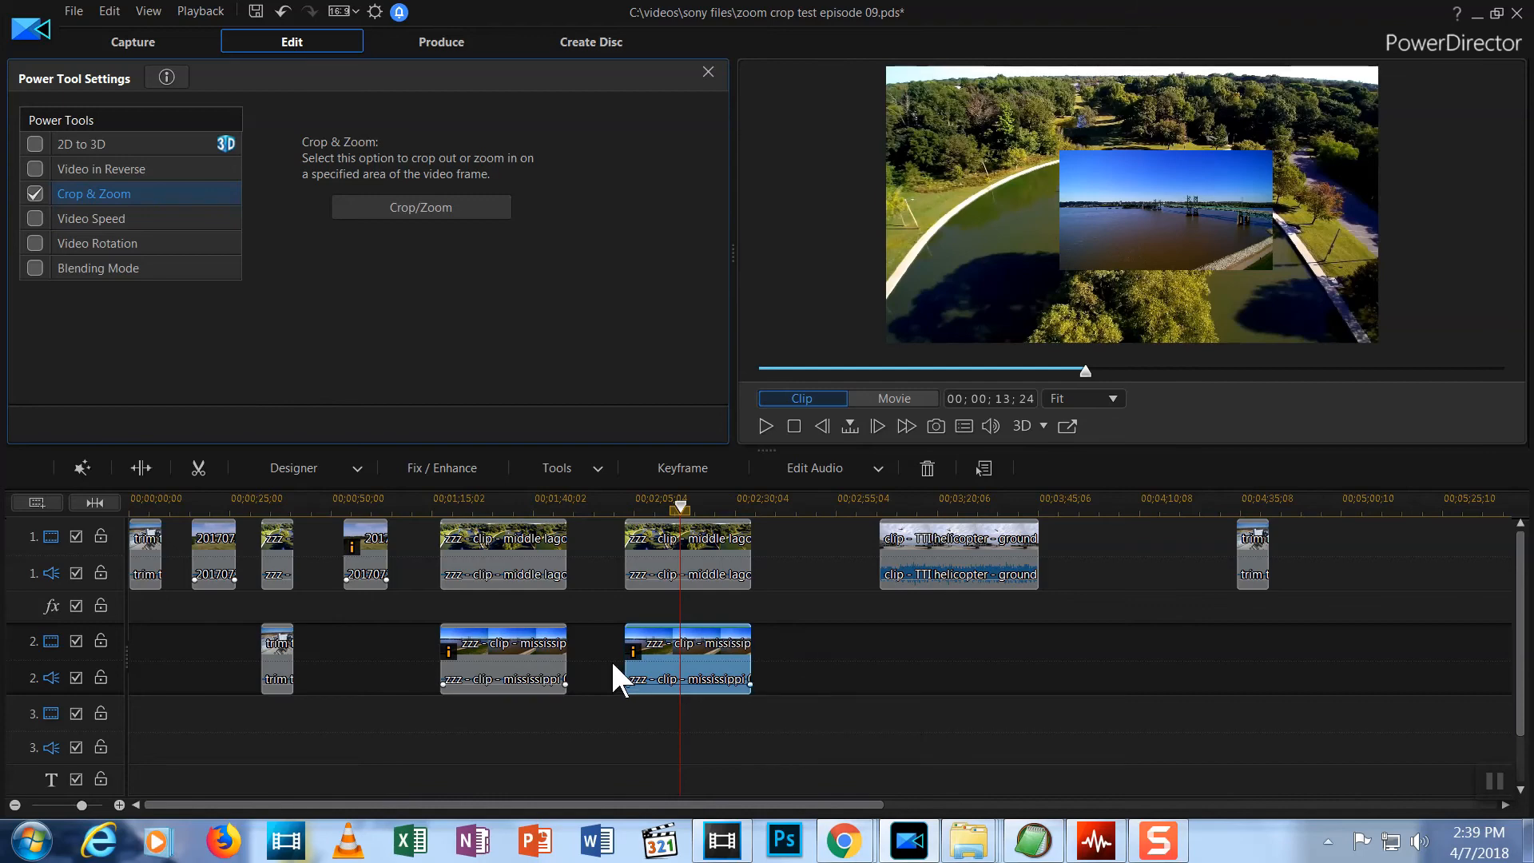
Close the Power Tool settings and move the playhead to the start of the earlier bridge clip.
left_click(599, 502)
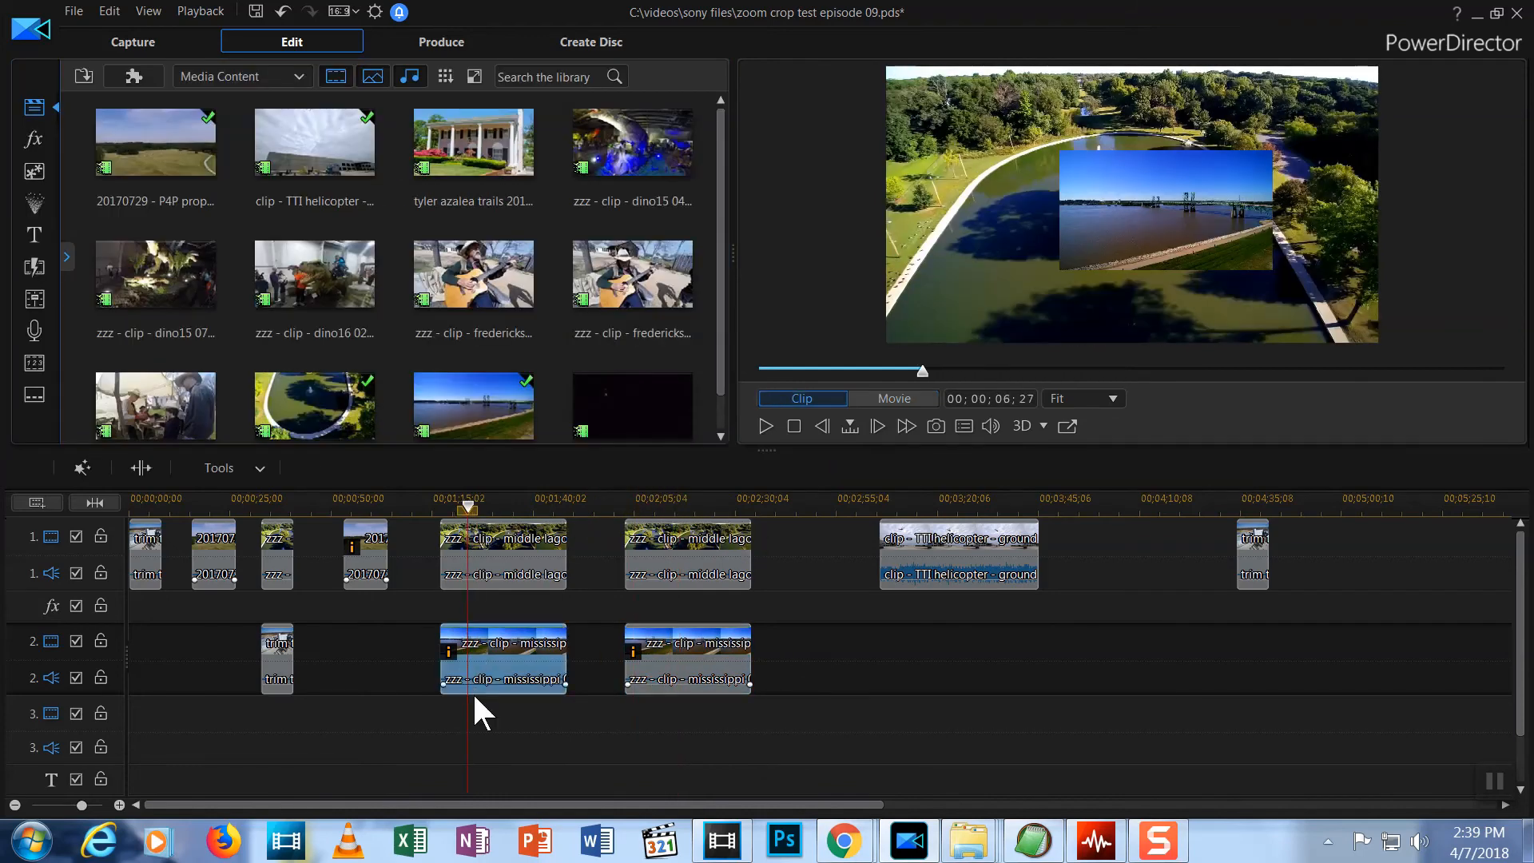
left_click(503, 659)
left_click(467, 501)
left_click_drag(470, 503, 442, 503)
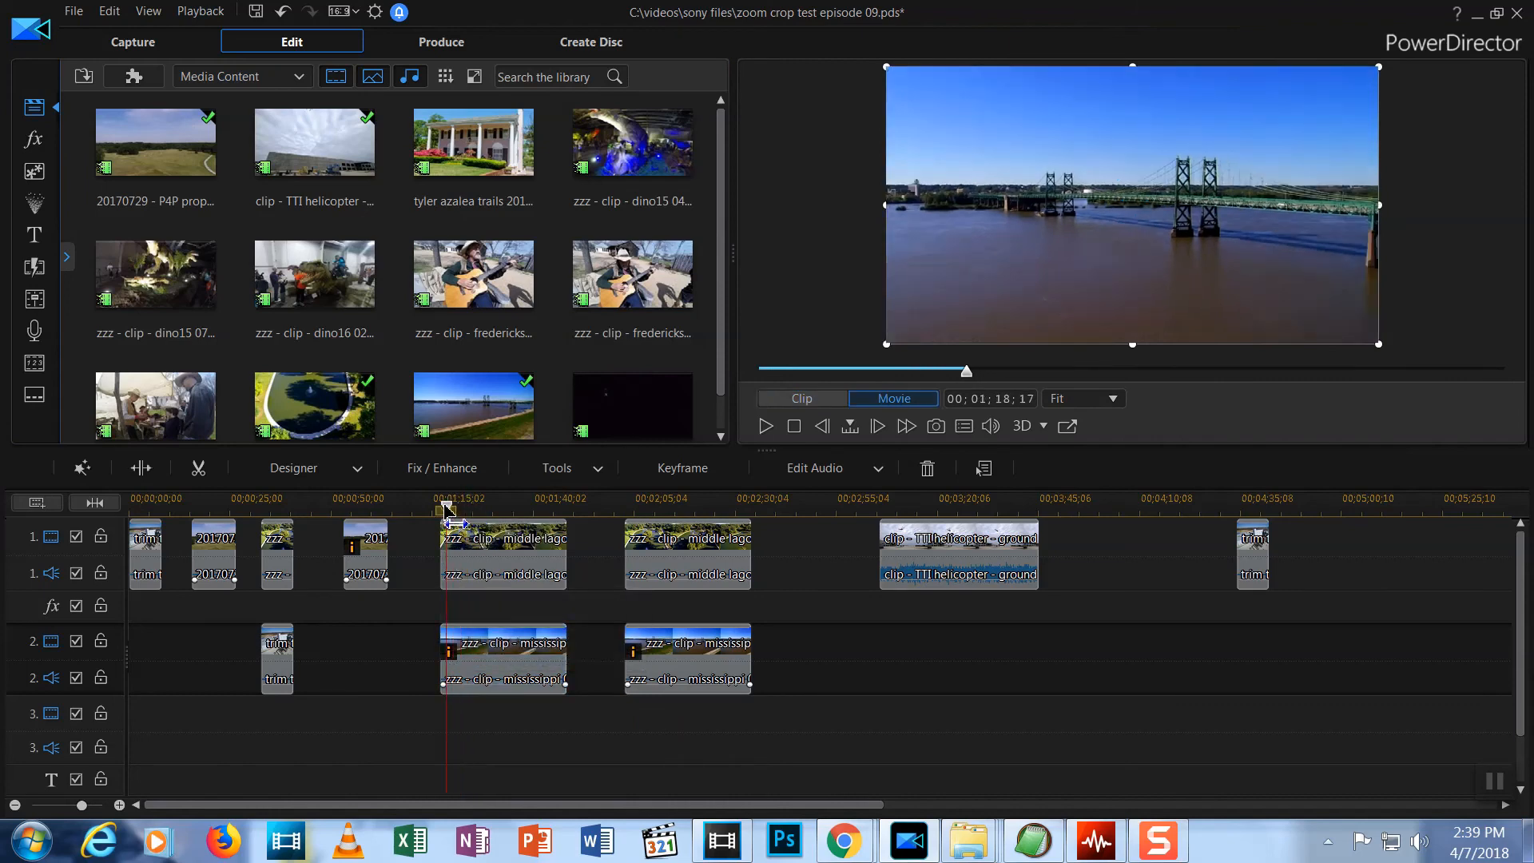
left_click(504, 659)
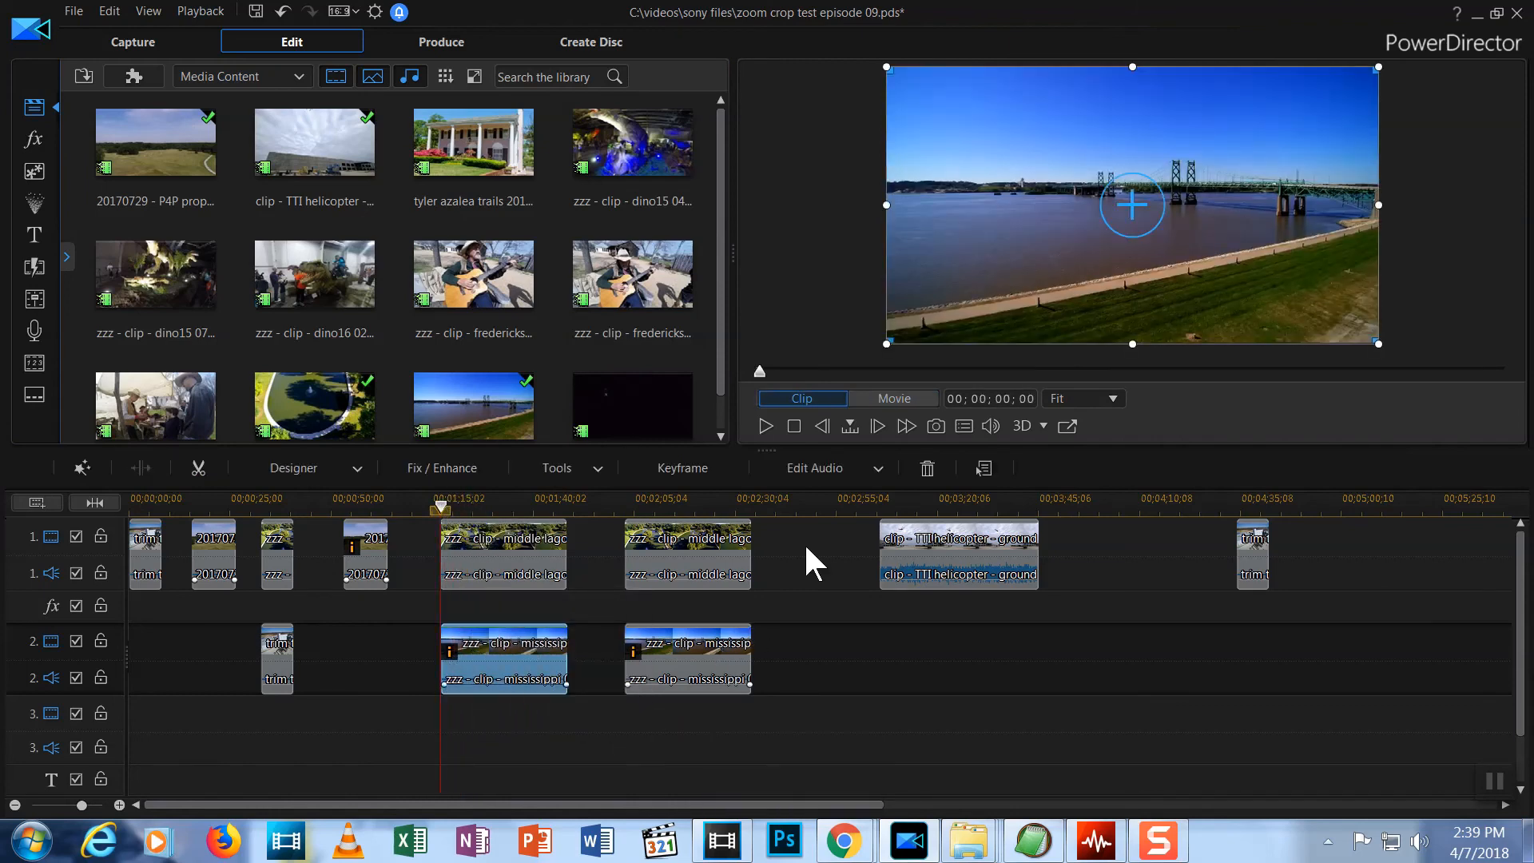
Play and pause the movie, then leave the earlier Mississippi bridge clip selected on track 2.
left_click(765, 427)
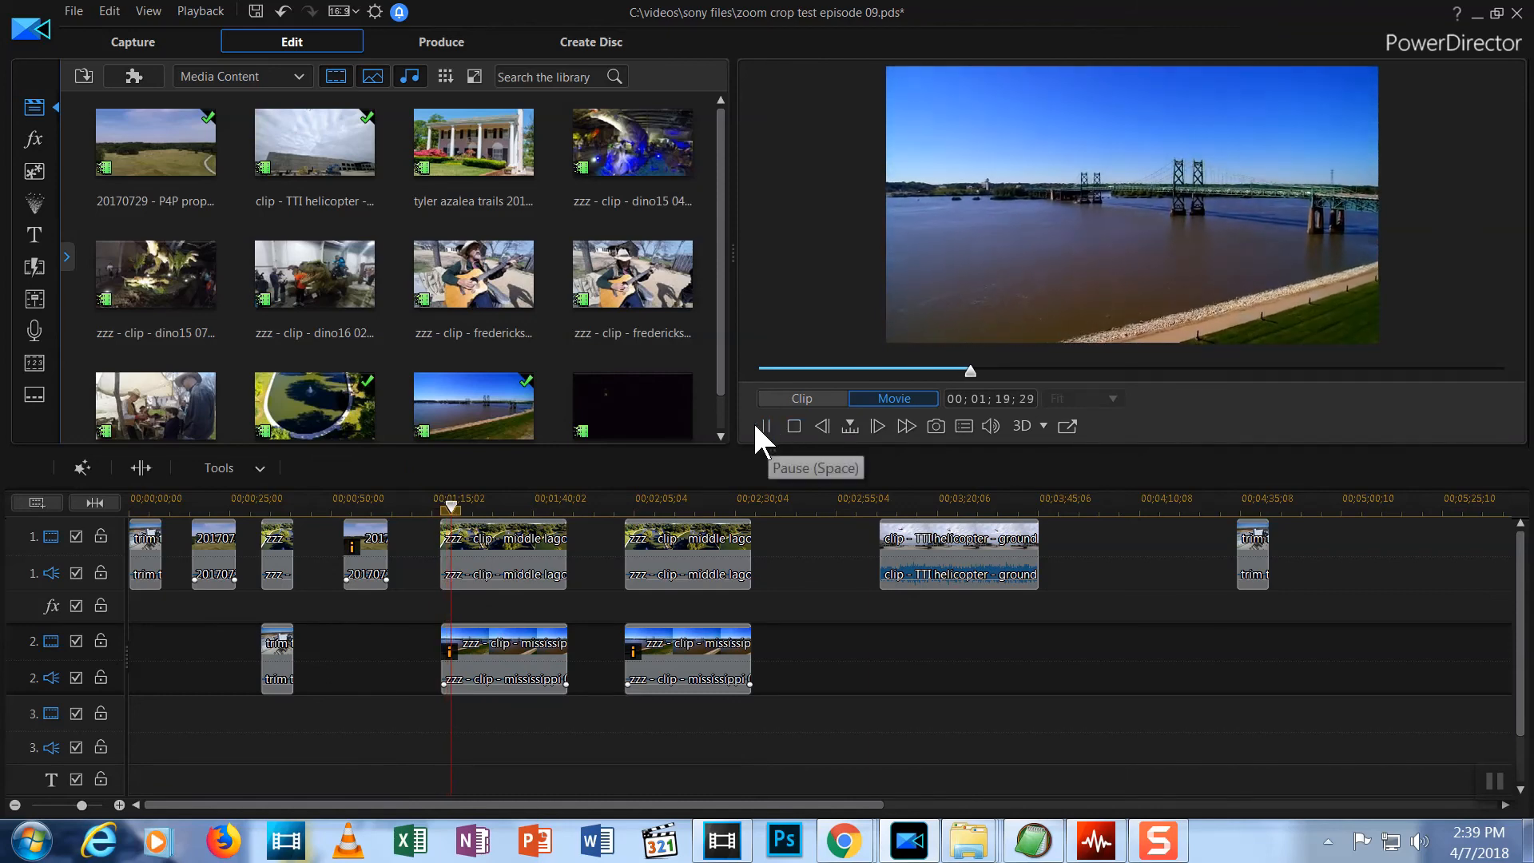
left_click(766, 425)
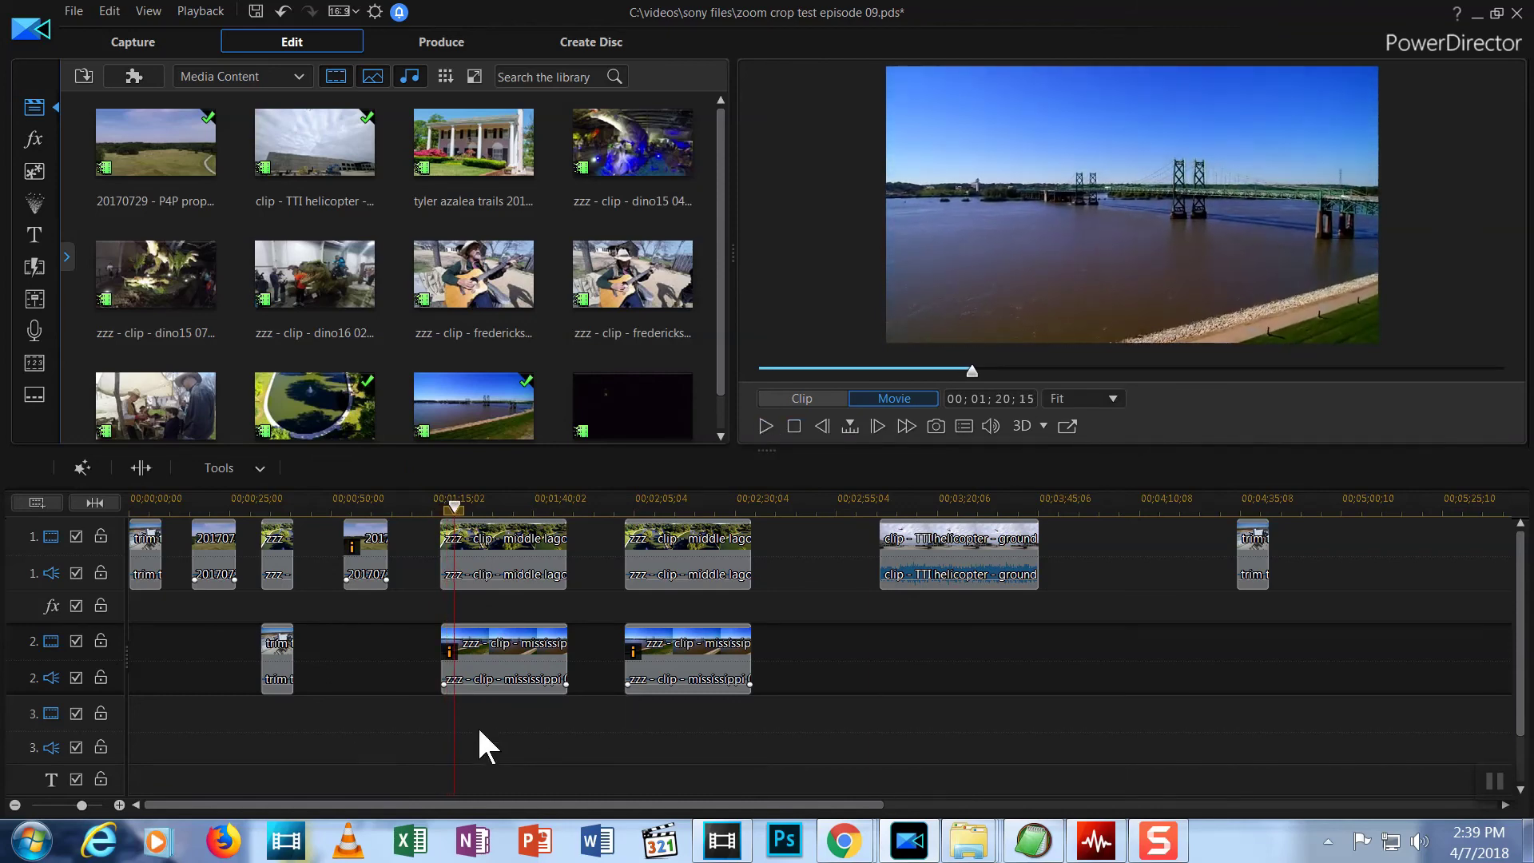
left_click(277, 656)
left_click(500, 648)
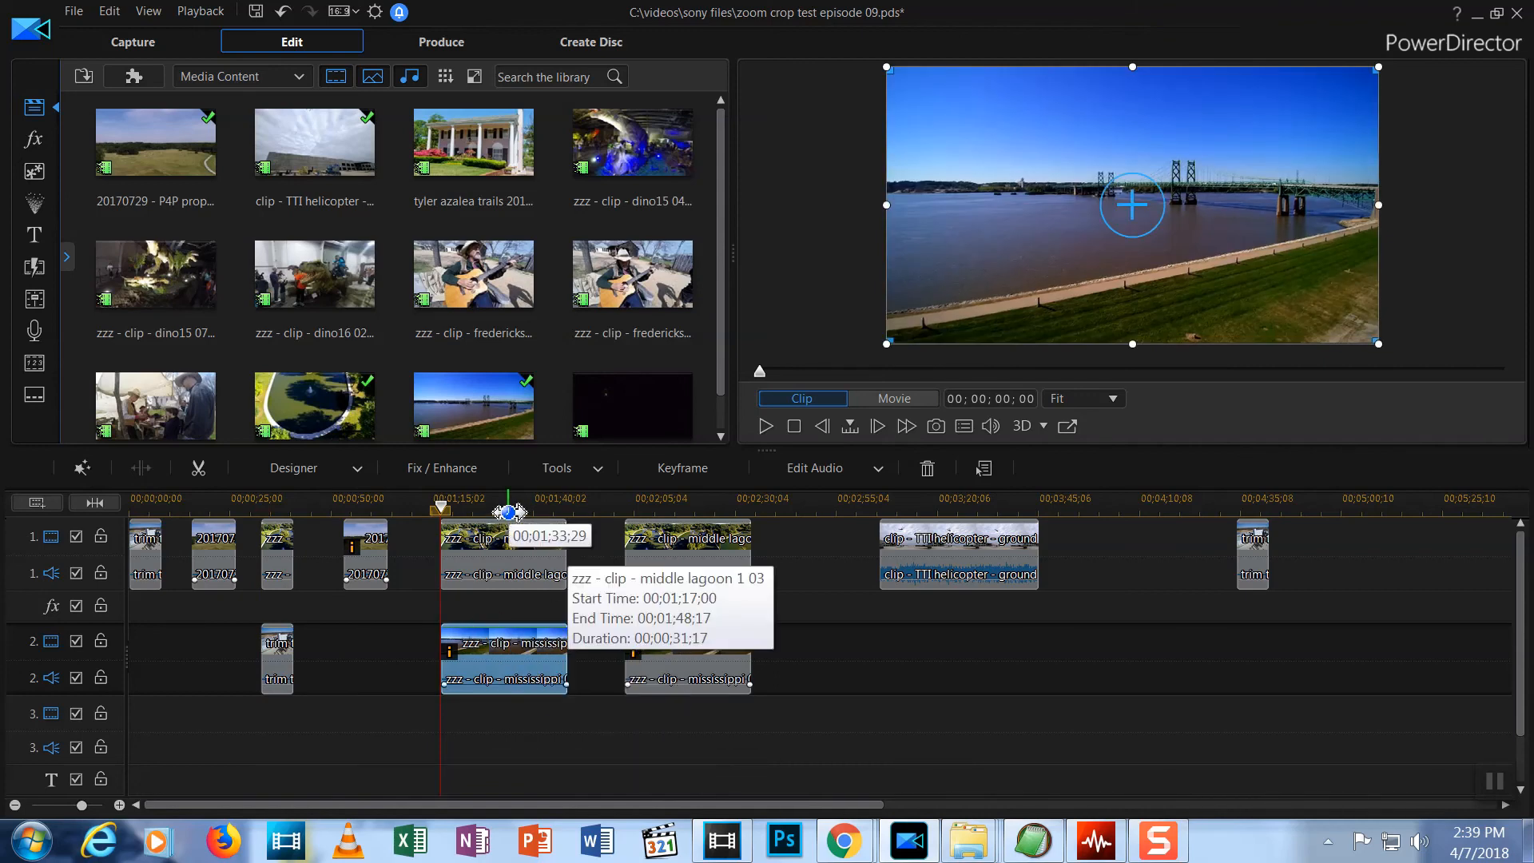
left_click(825, 690)
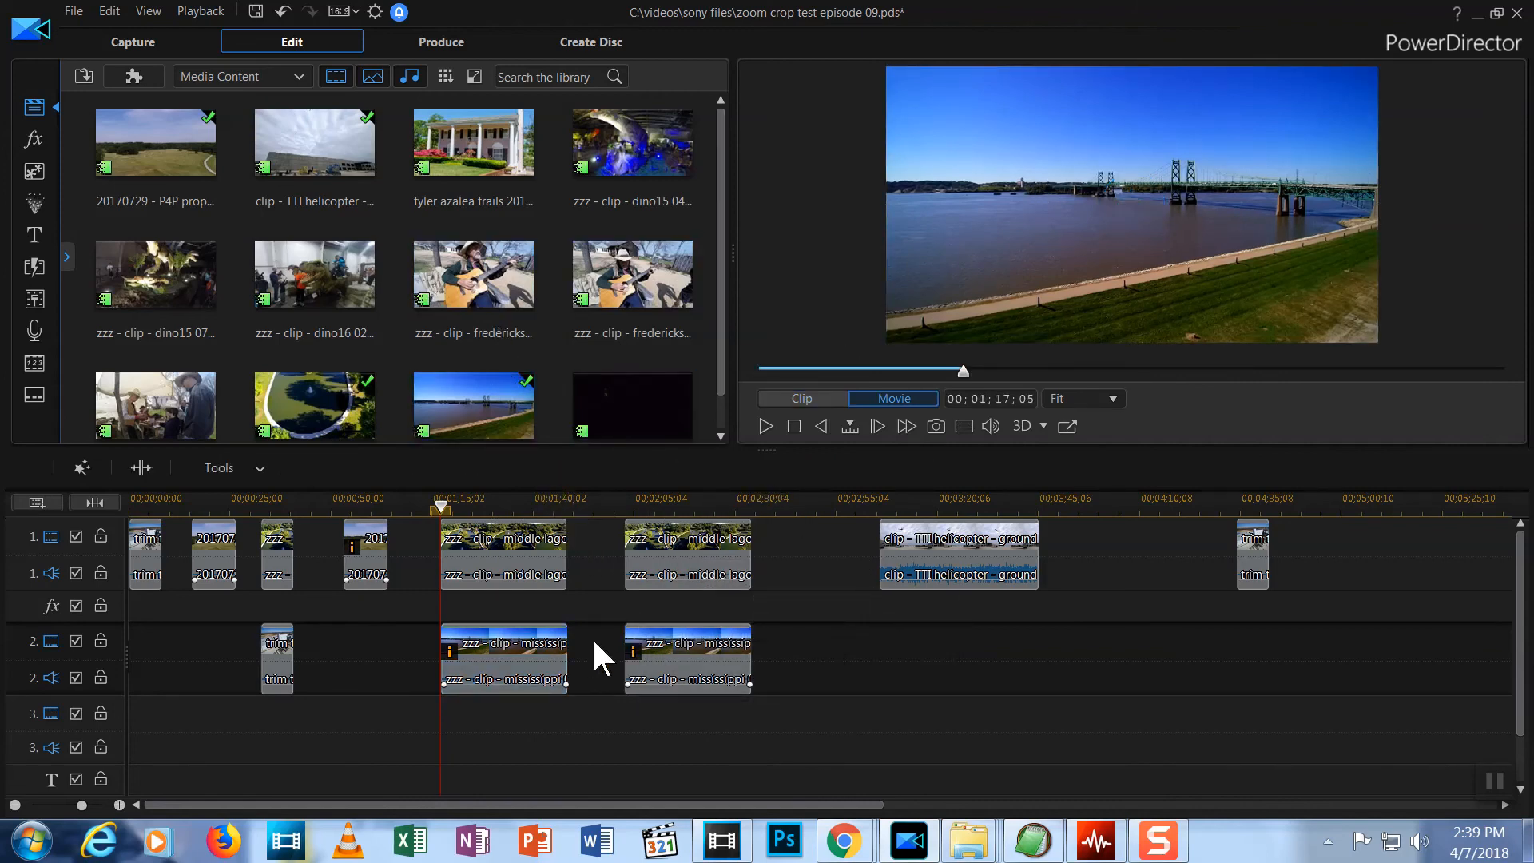
left_click(527, 653)
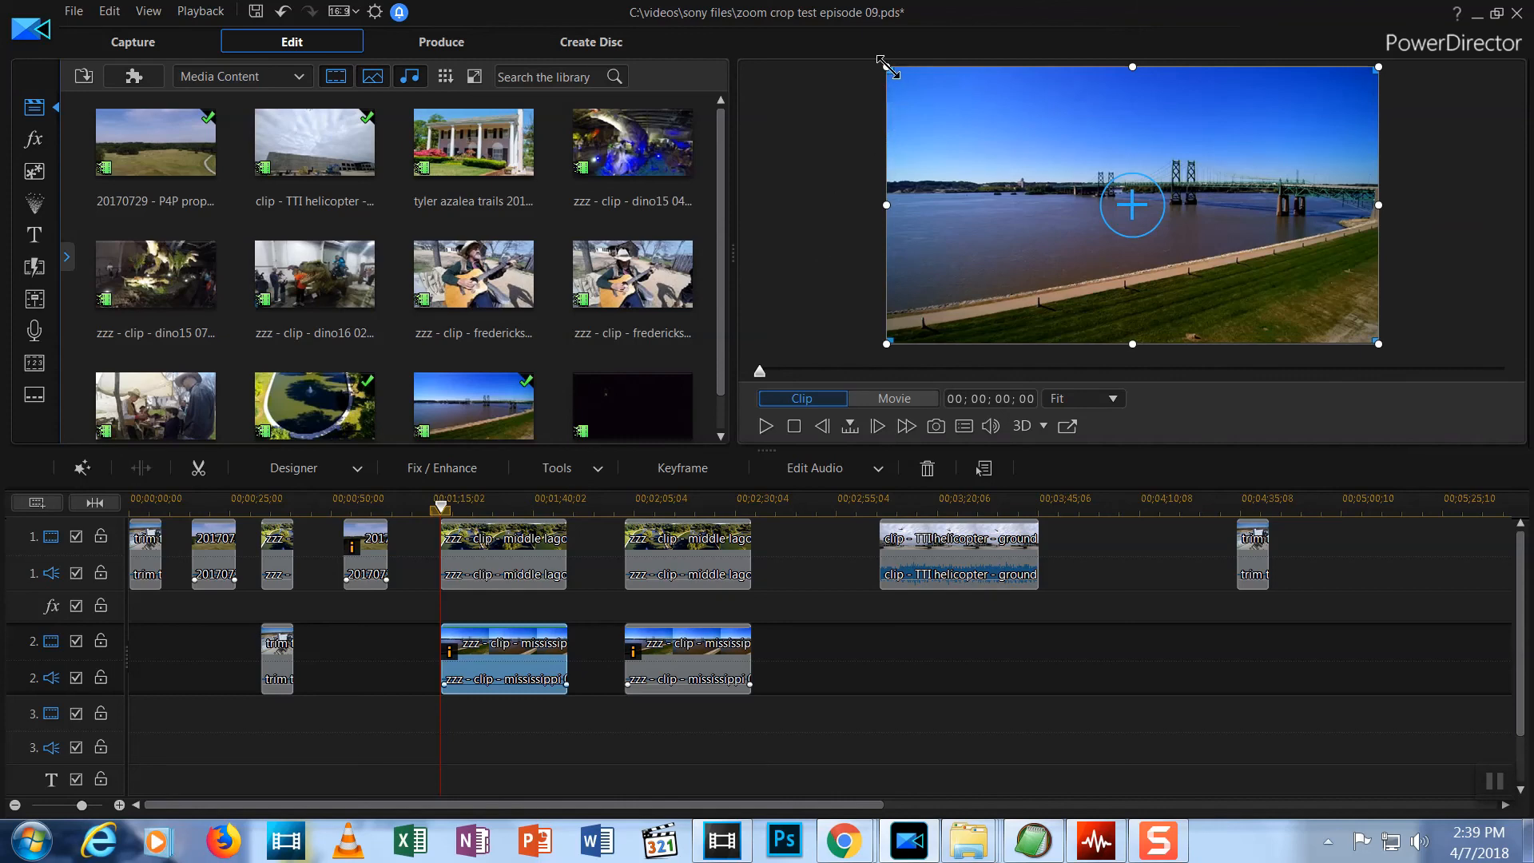
Shrink the bridge clip into a lower-right picture-in-picture inset over the lagoon clip and play to check.
key("period")
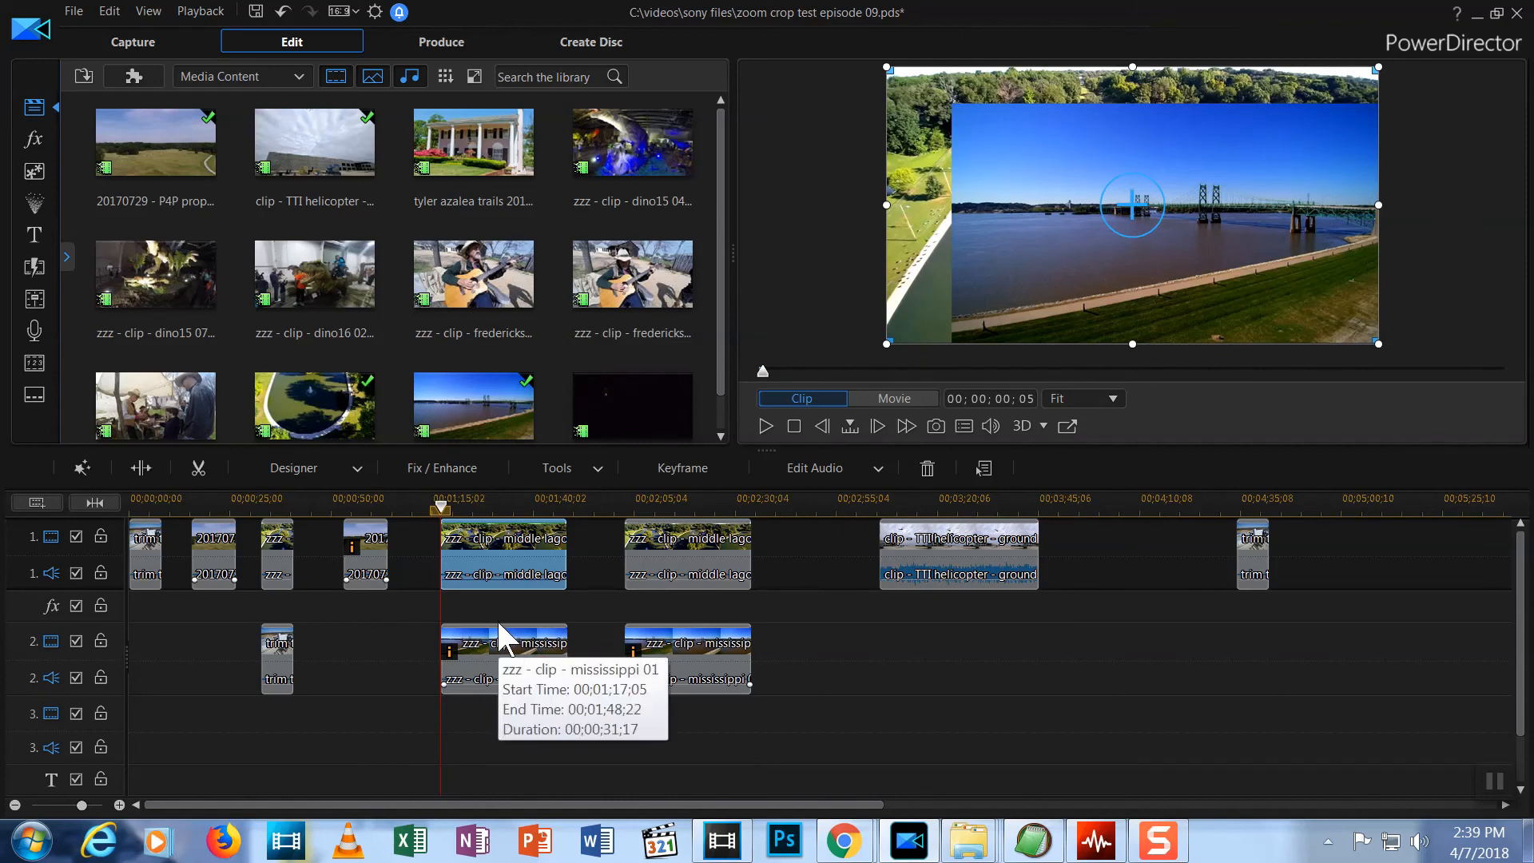
left_click(504, 653)
left_click_drag(952, 104, 1128, 204)
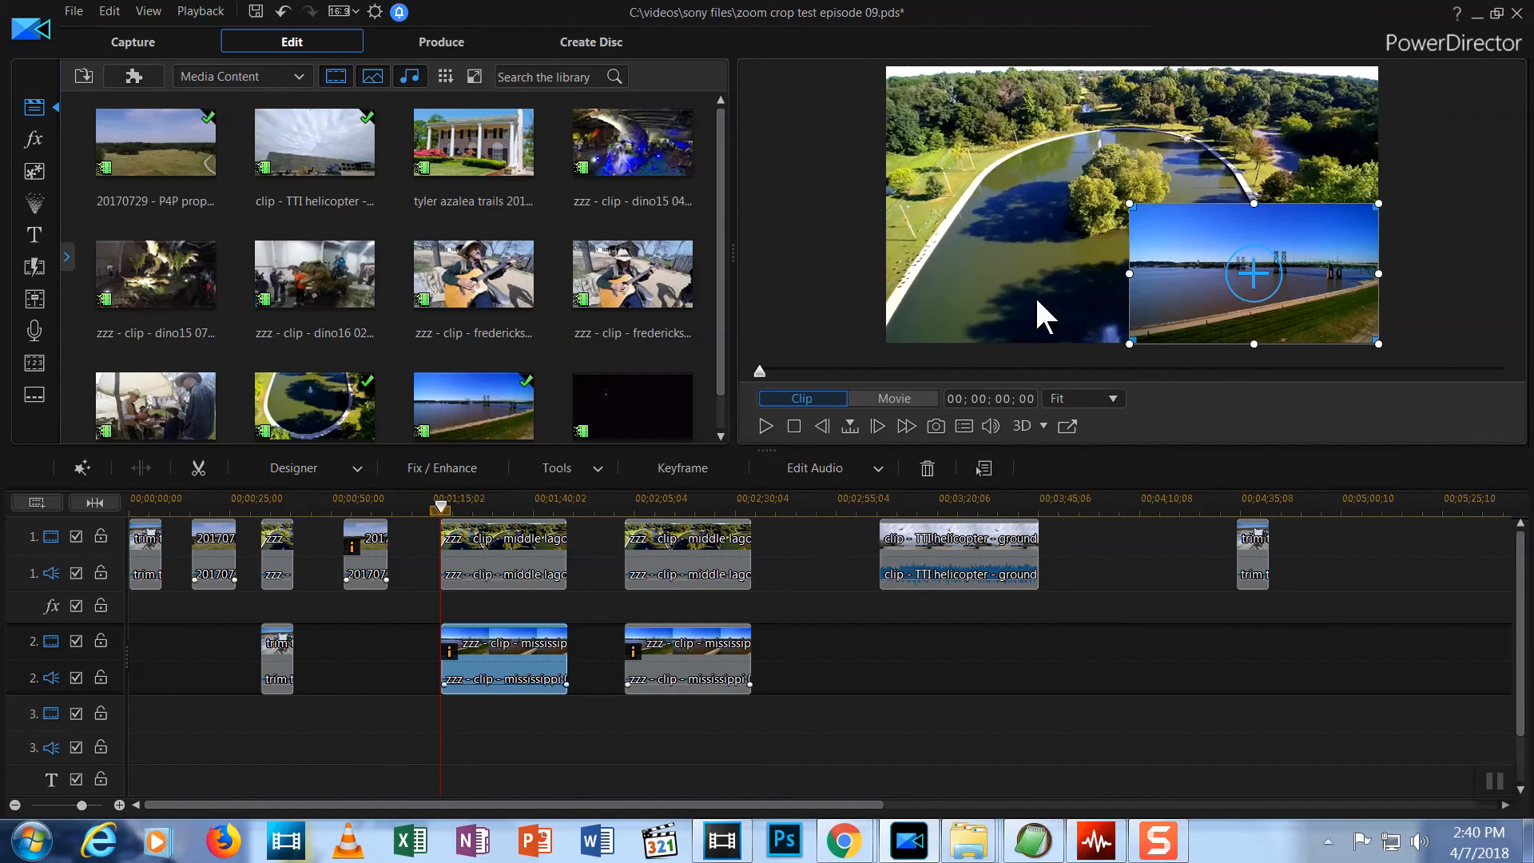
left_click(766, 428)
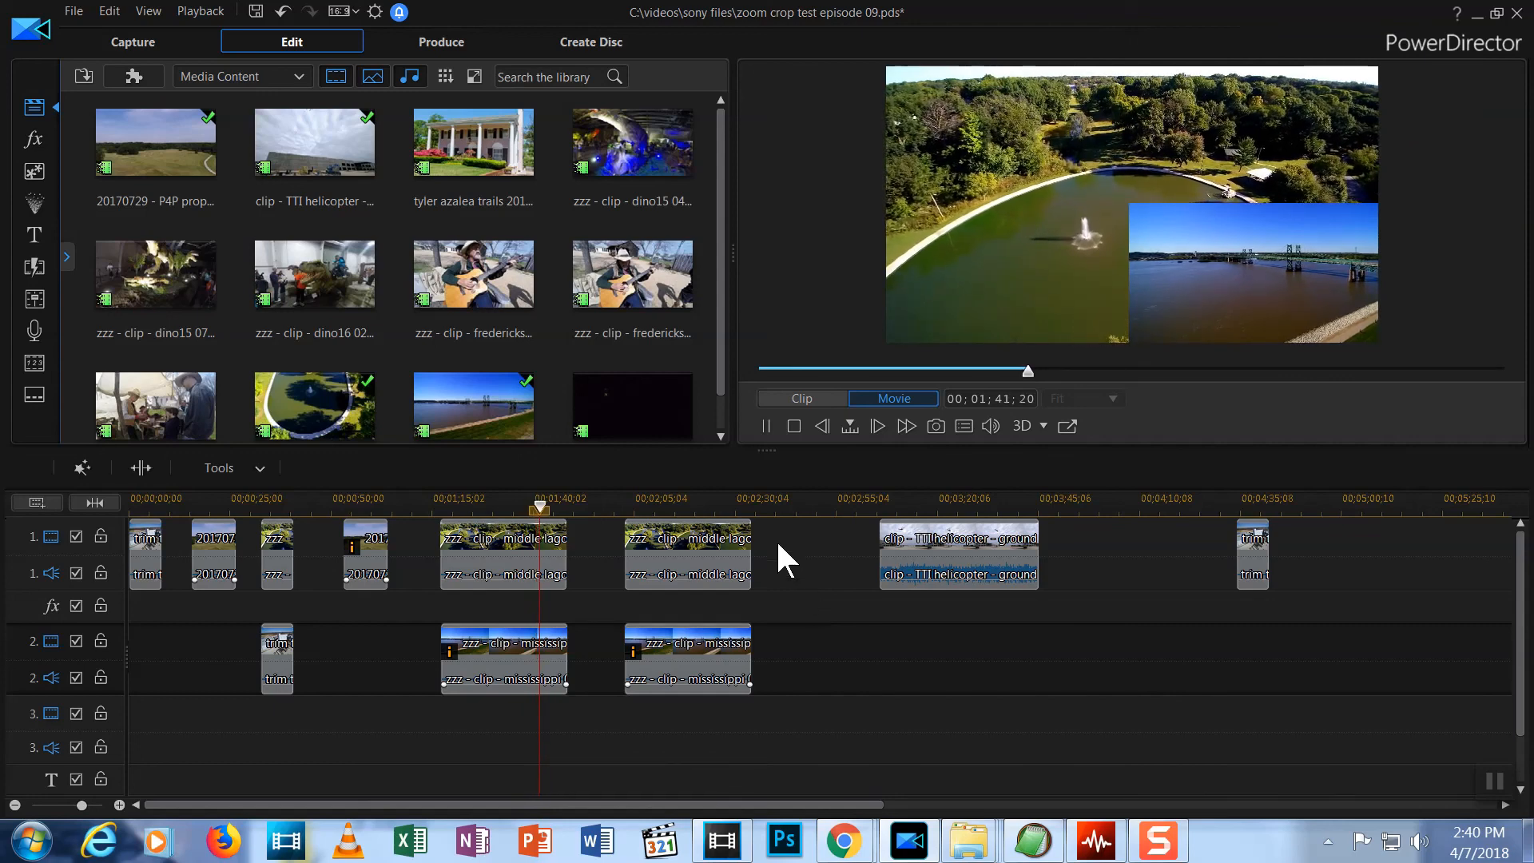
left_click(768, 426)
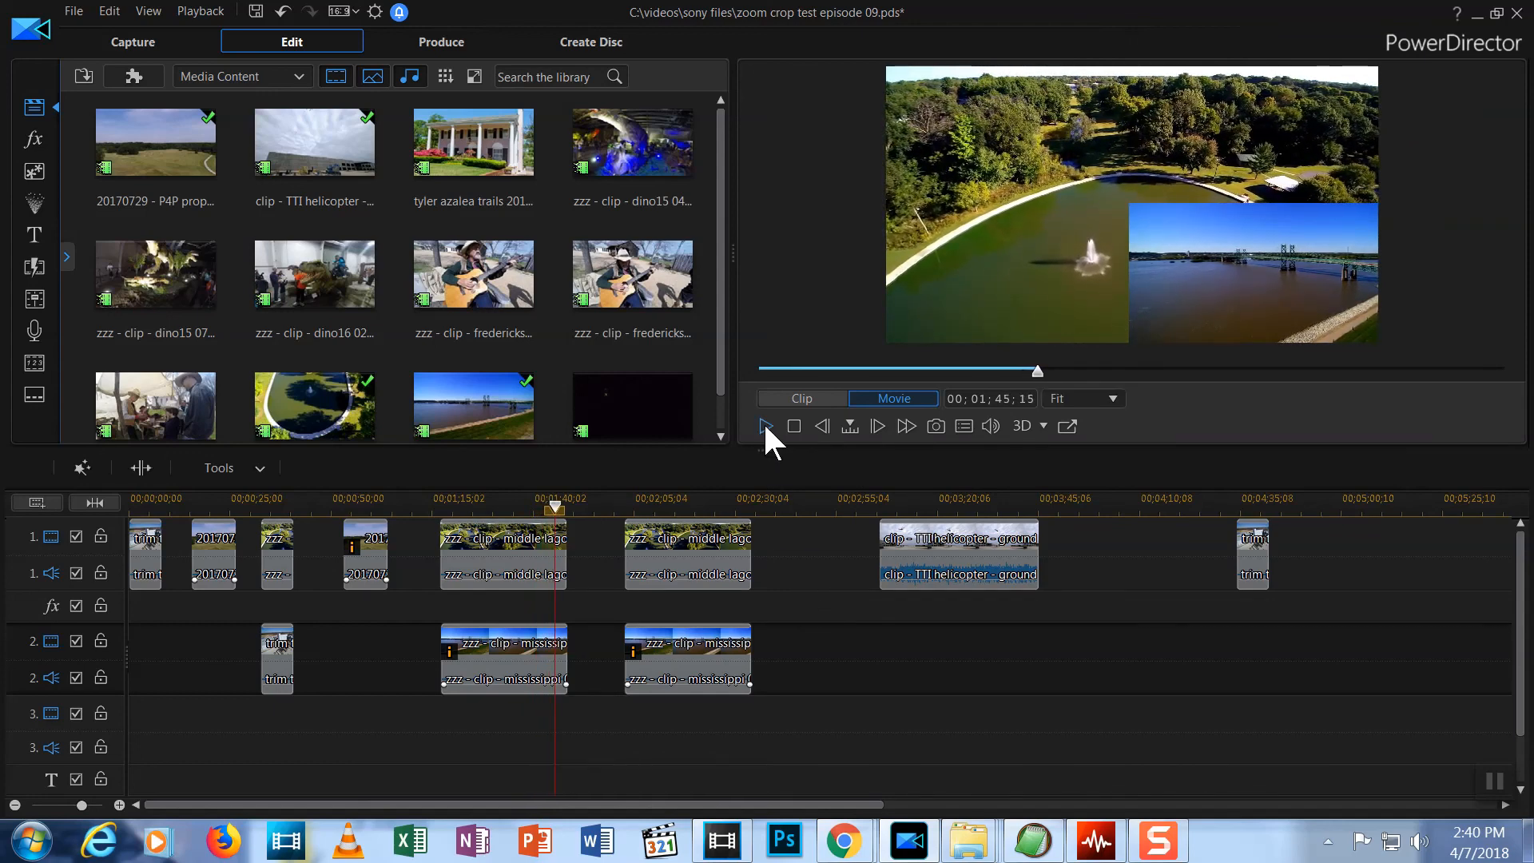